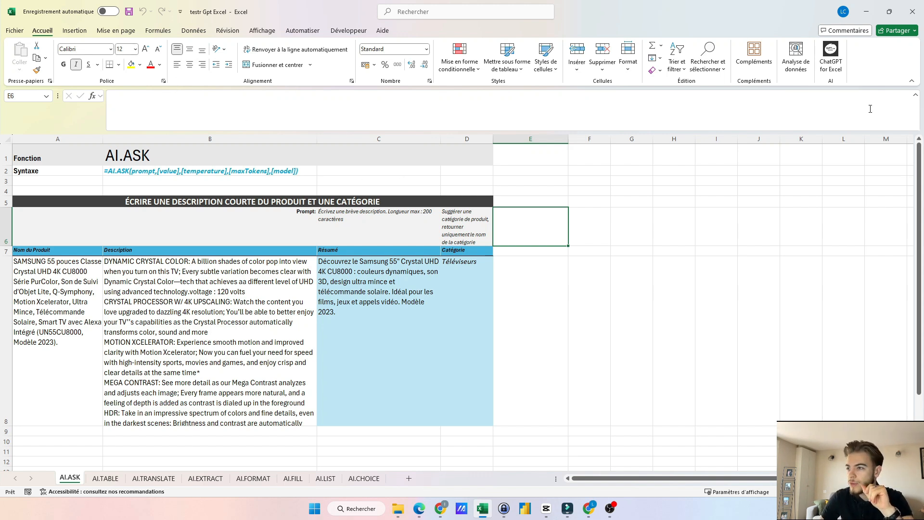
# Open the ChatGPT for Excel add-in from the available add-ins and display its list of AI functions
pyautogui.click(769, 70)
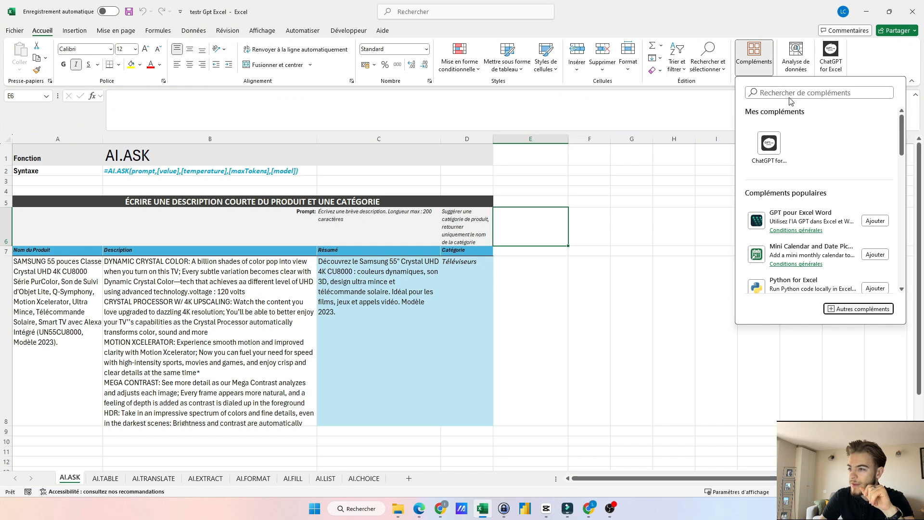
pyautogui.click(793, 96)
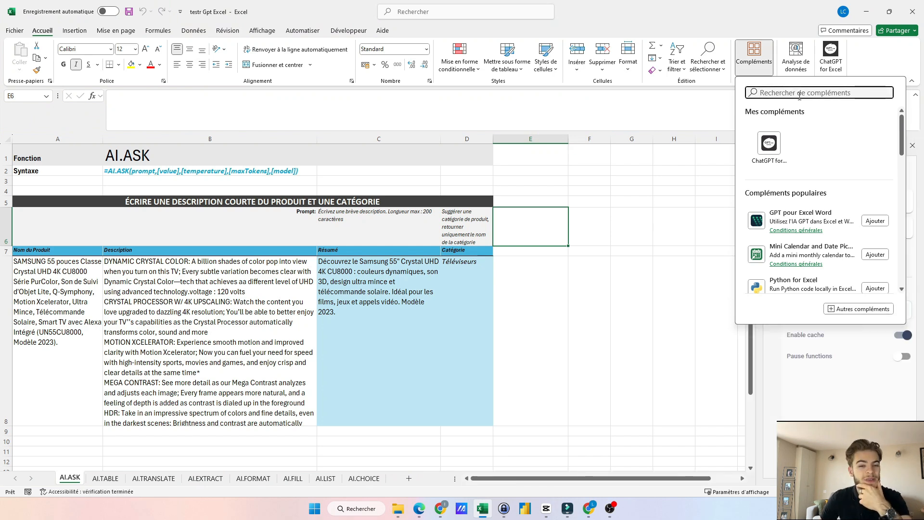
pyautogui.click(655, 181)
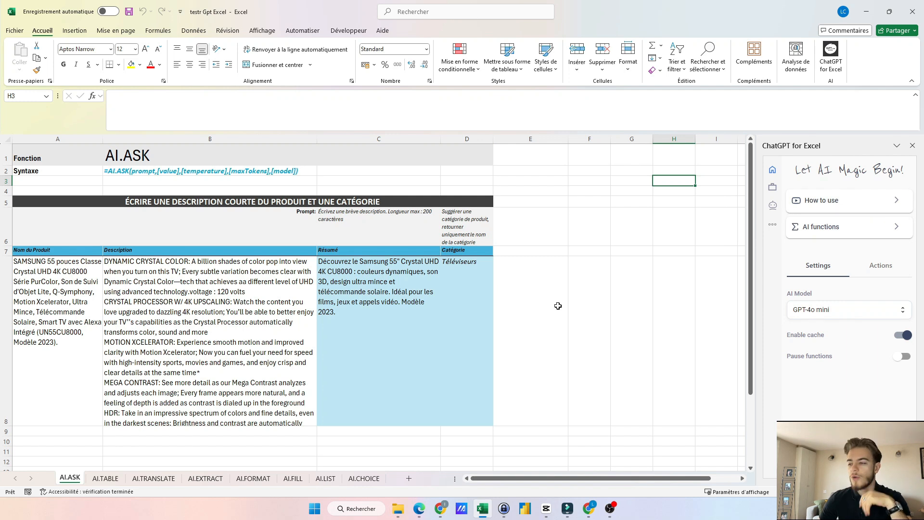
pyautogui.click(820, 234)
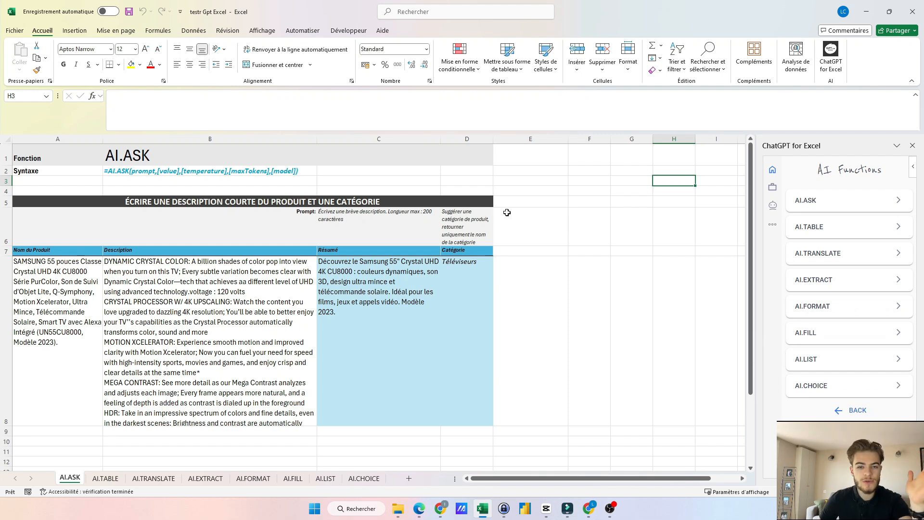
# Bring up the formula suggestions for =ai in cell F4, then cancel the entry
pyautogui.click(604, 190)
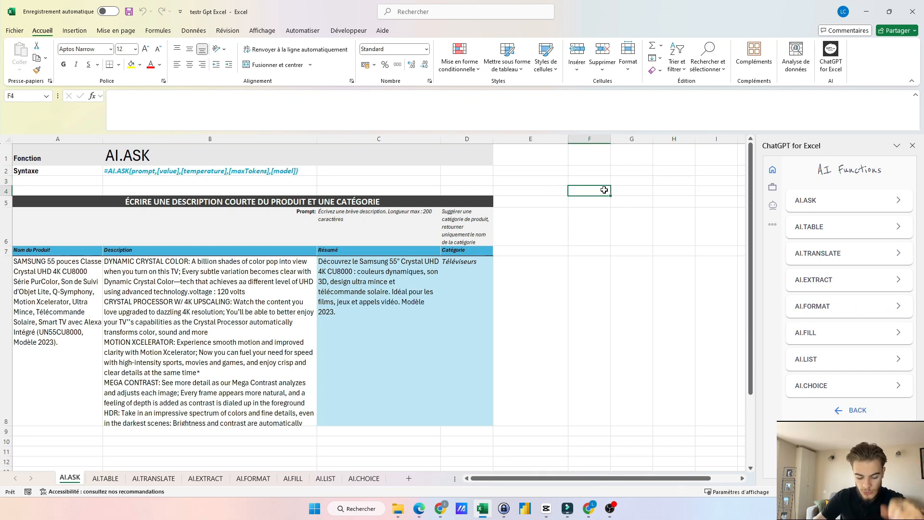
pyautogui.write('=')
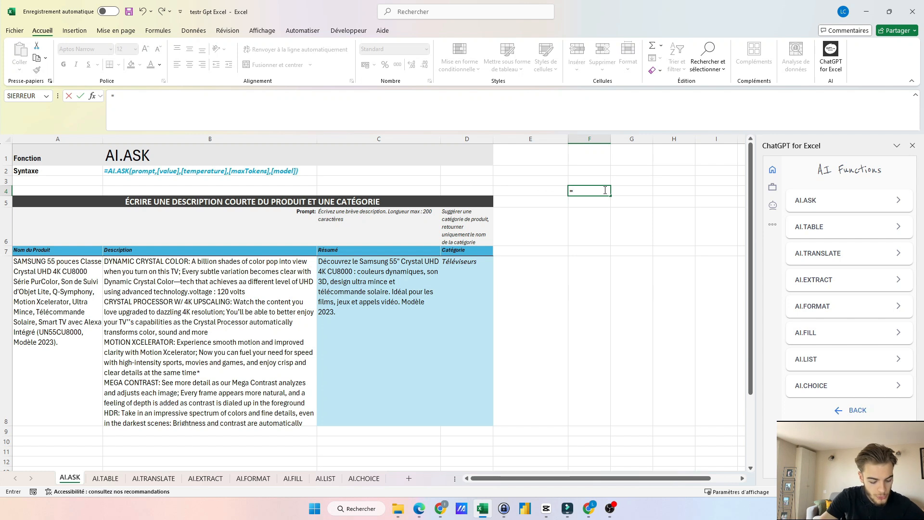
pyautogui.write('ai')
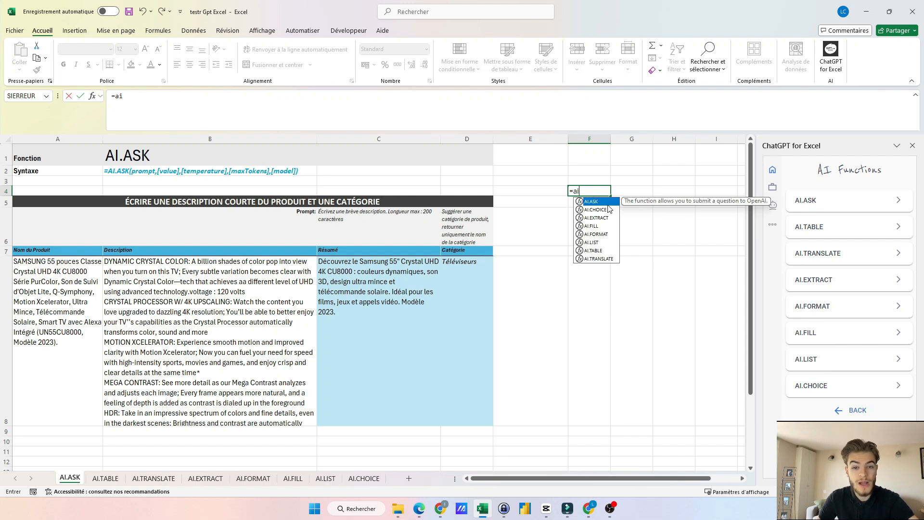
pyautogui.press('Escape')
pyautogui.press('Escape')
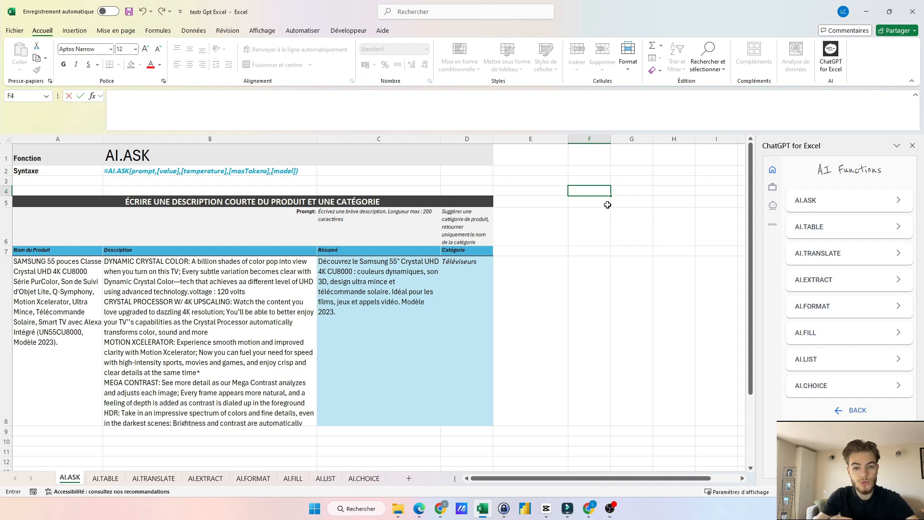
# Inspect the AI.ASK formula in the Résumé cell C8, focusing on its prompt reference $C$6
pyautogui.click(346, 319)
pyautogui.doubleClick(347, 318)
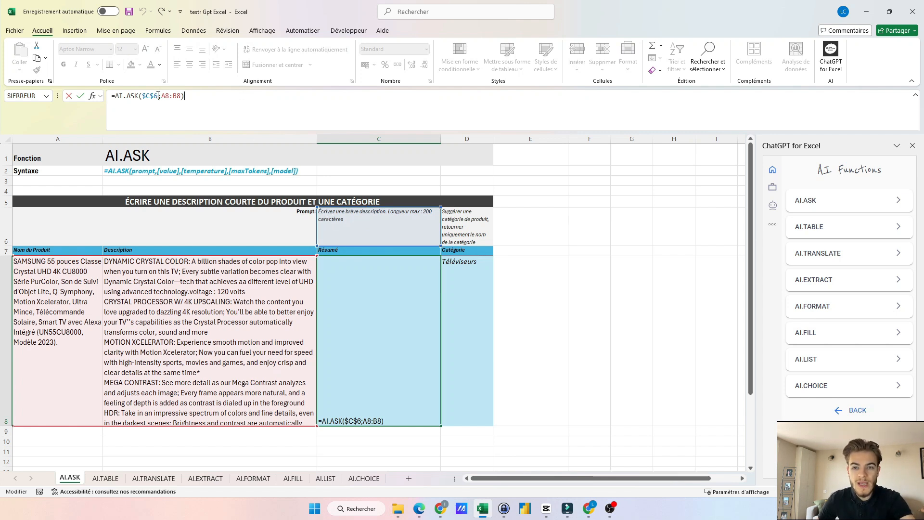
pyautogui.moveTo(159, 96); pyautogui.dragTo(142, 96)
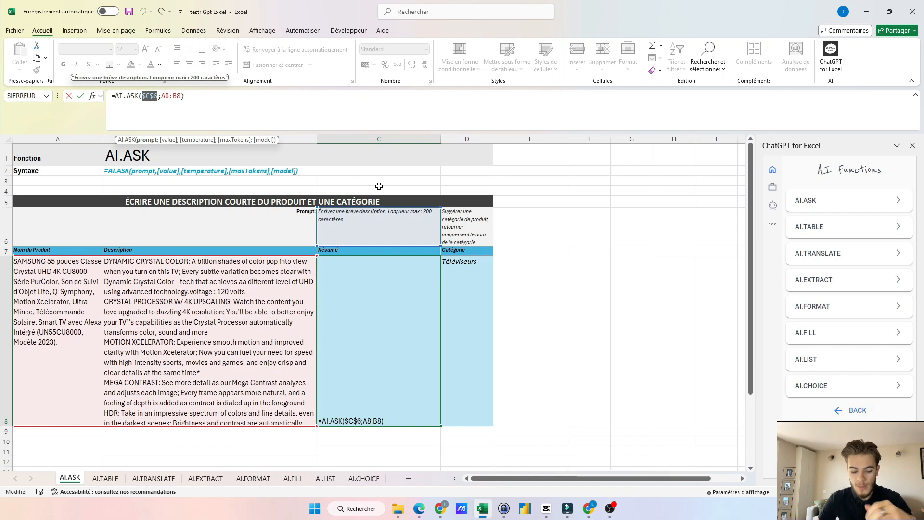
pyautogui.press('Return')
# Replace the $C$6 reference in C8's AI.ASK formula with C6's quoted text "Écrivez une brève description. Longueur max : 200 caractères"
pyautogui.click(380, 221)
pyautogui.moveTo(289, 96); pyautogui.dragTo(99, 98)
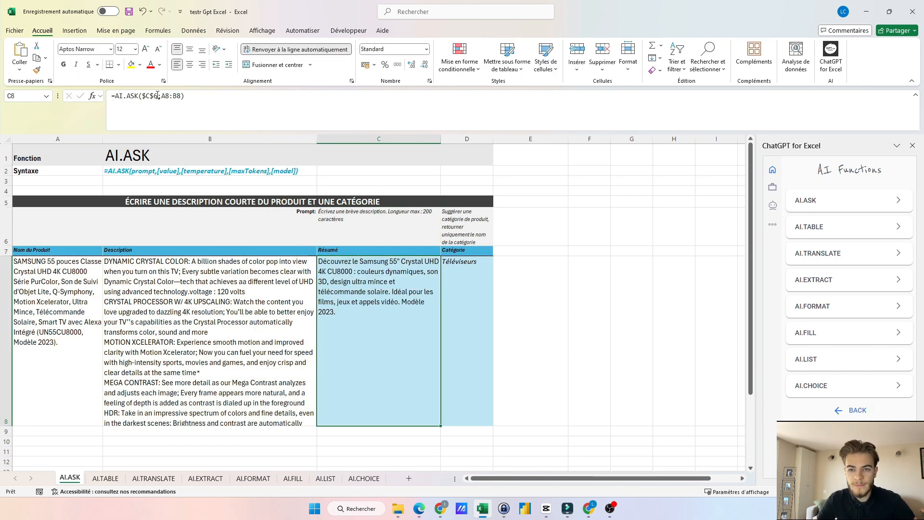
pyautogui.click(158, 96)
pyautogui.doubleClick(151, 97)
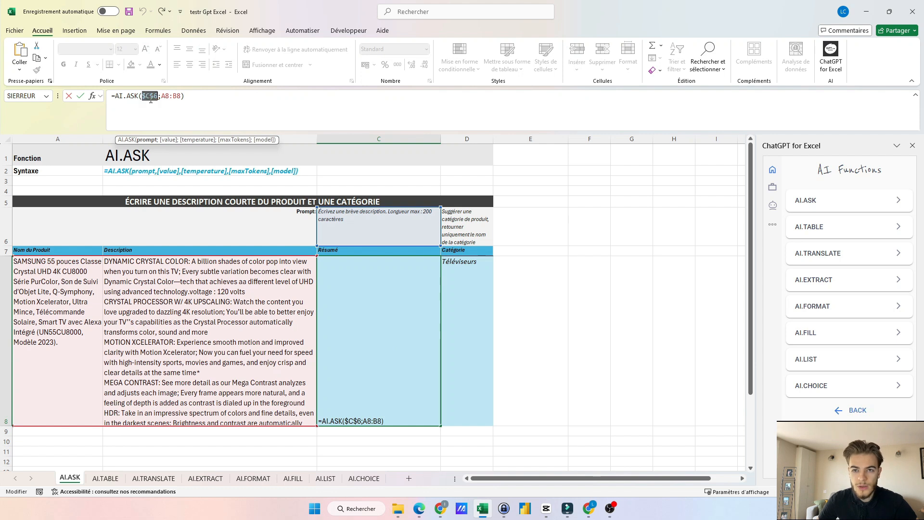
pyautogui.press('BackSpace')
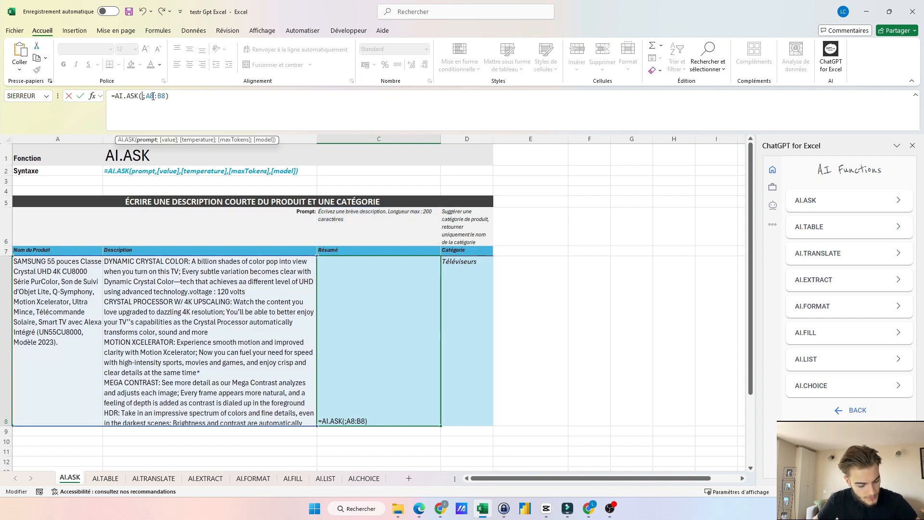
pyautogui.write('"Écrivez une brève description. Longueur max : 200 caractères"')
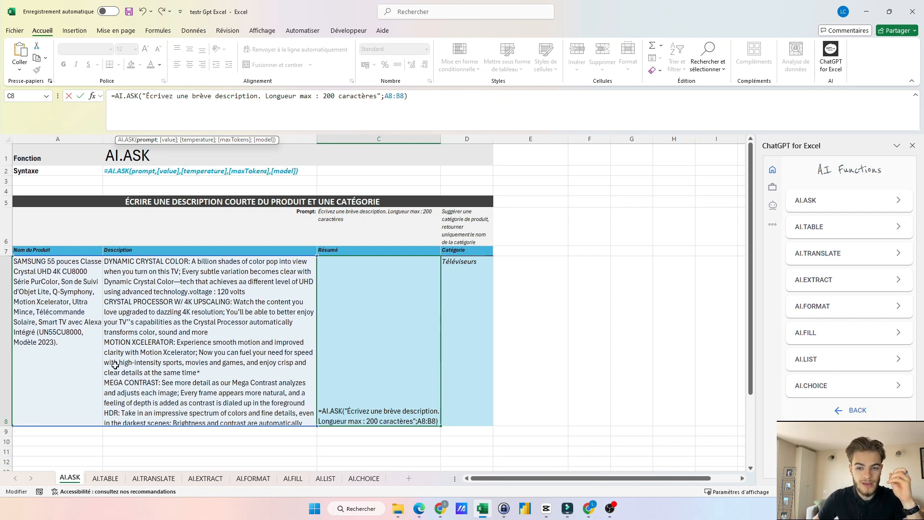
pyautogui.click(460, 98)
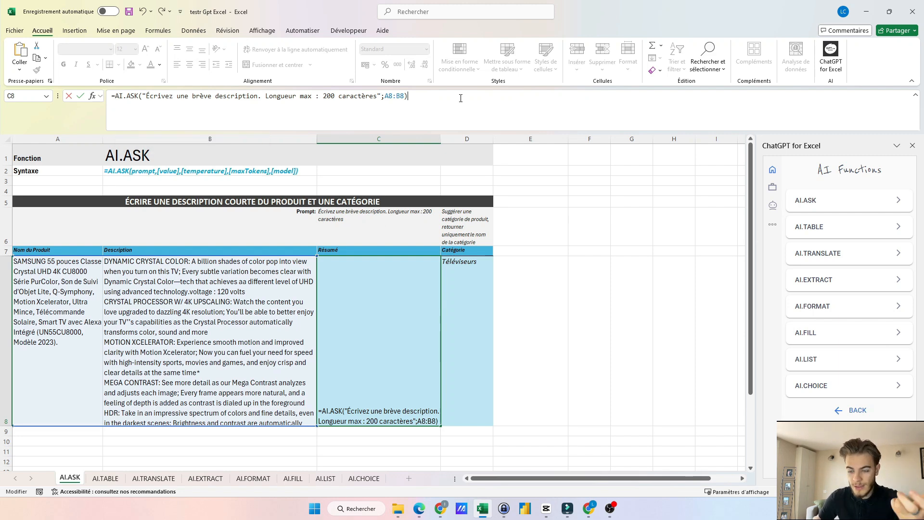
pyautogui.press('Return')
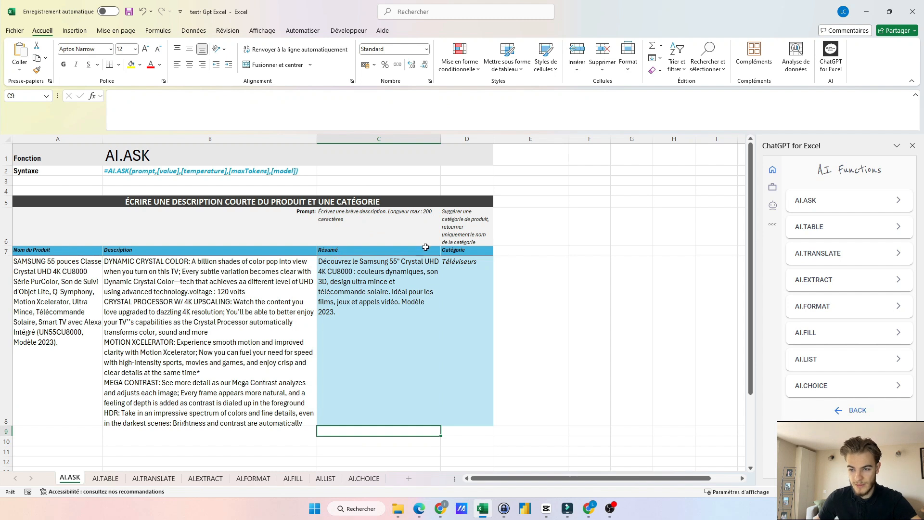
pyautogui.click(356, 328)
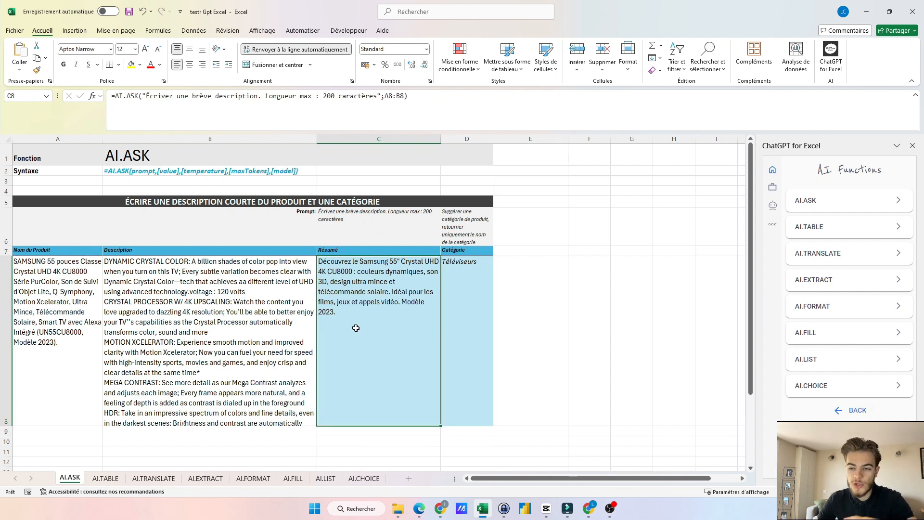
# Replace the absolute prompt reference in the AI.ASK formula of the Catégorie cell D8 with the relative reference D6
pyautogui.click(476, 294)
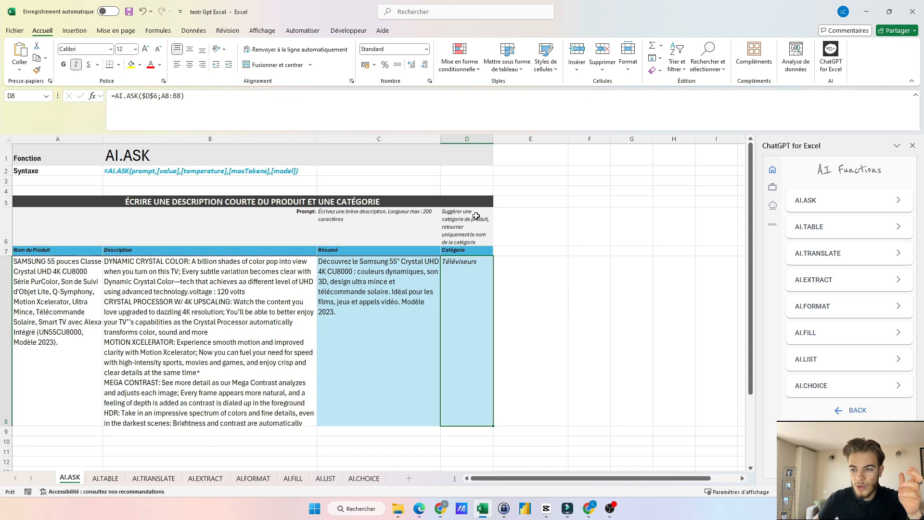
pyautogui.click(324, 103)
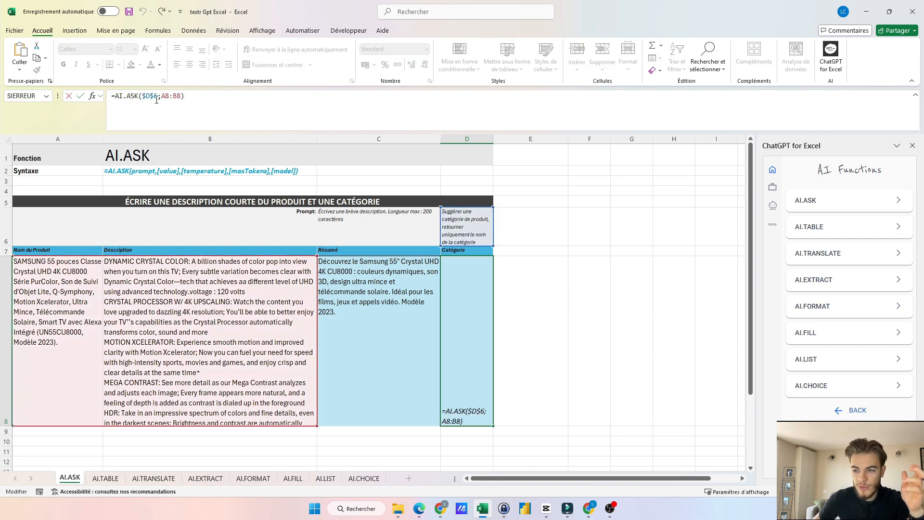
pyautogui.moveTo(158, 97); pyautogui.dragTo(142, 97)
pyautogui.click(454, 223)
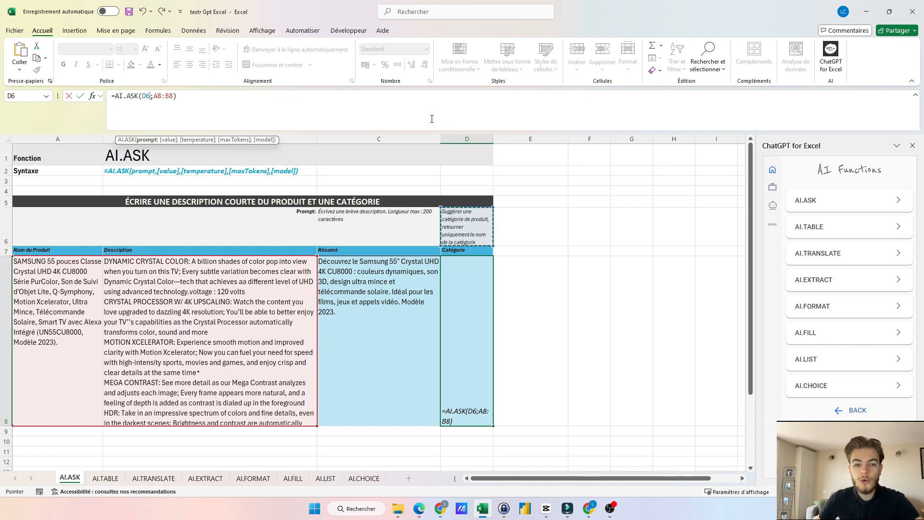
pyautogui.press('Return')
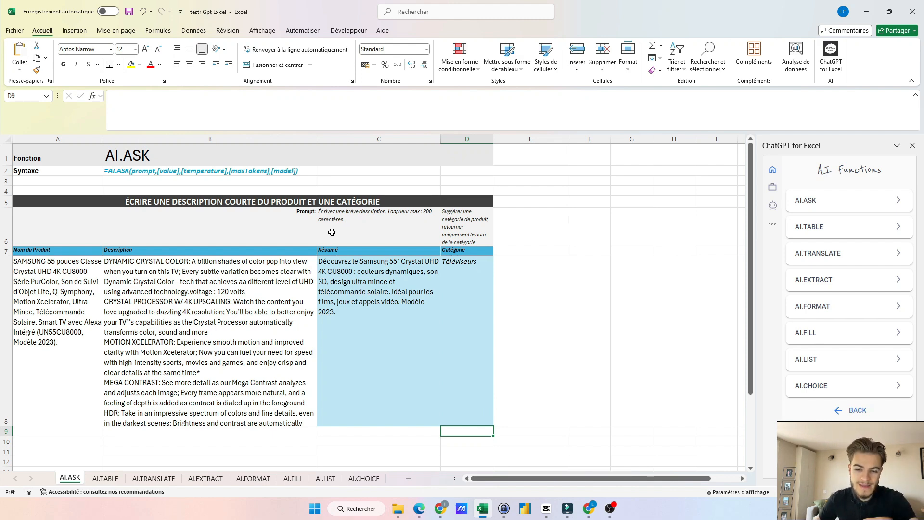
# Switch to the AI.TABLE sheet and view the function syntax and the film tables
pyautogui.scroll(-2, 314, 293)
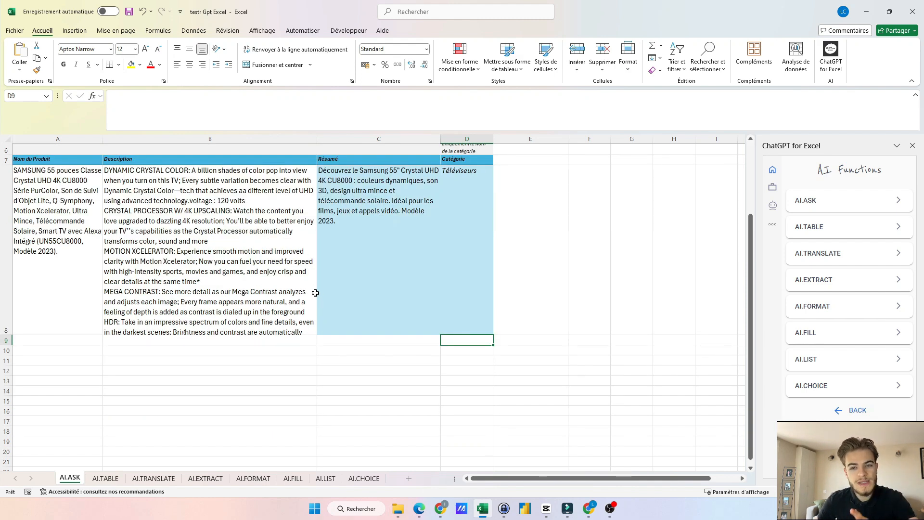
pyautogui.scroll(2, 316, 292)
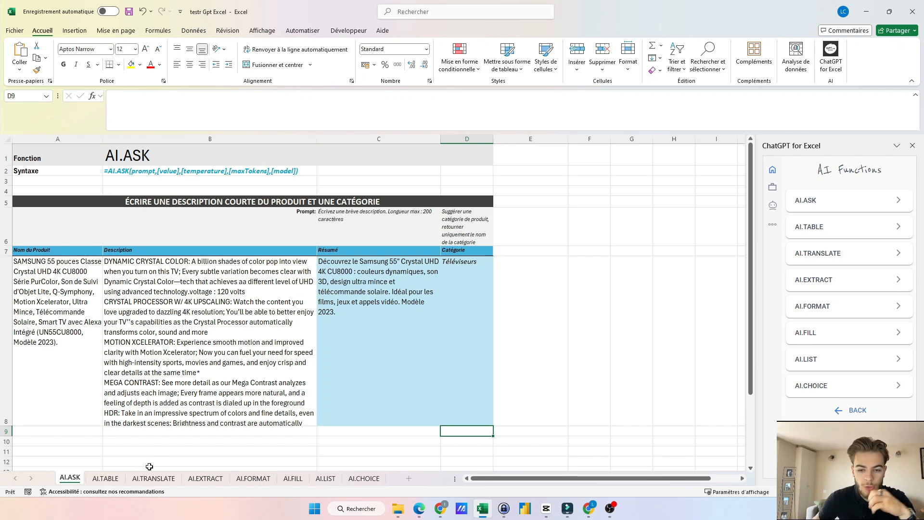
pyautogui.click(99, 481)
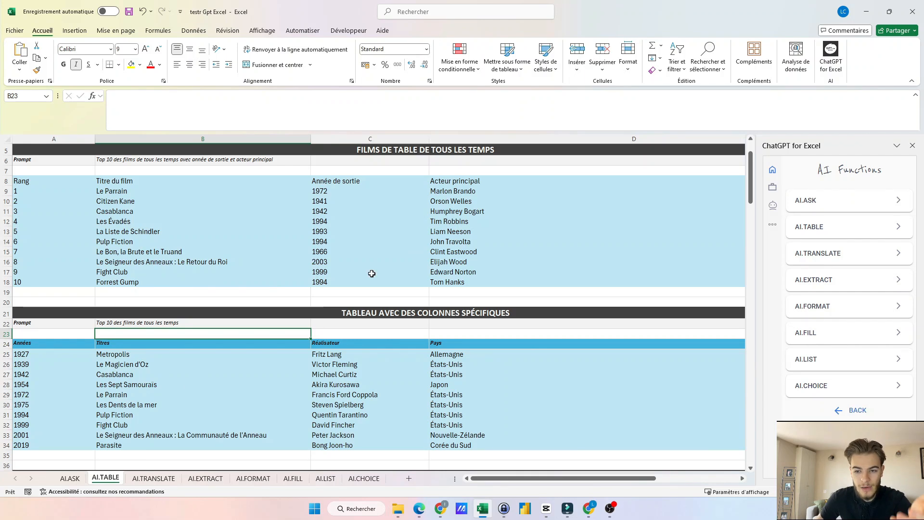
pyautogui.click(421, 295)
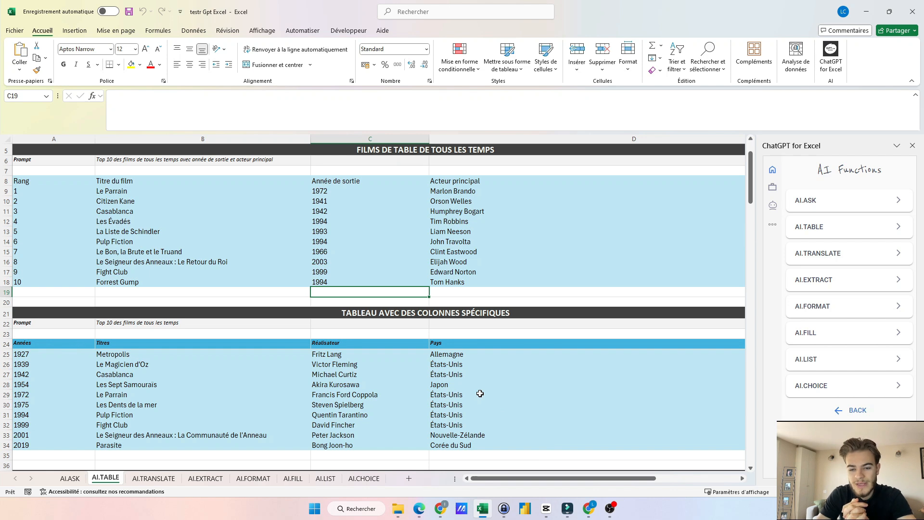
pyautogui.scroll(2, 480, 393)
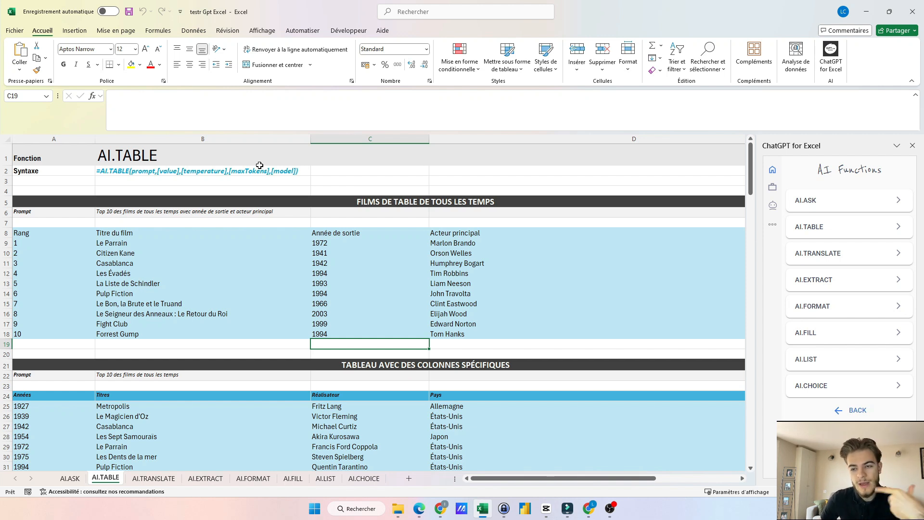
# Inspect the AI.TABLE formula in cell A8 of the all-time films table and its source prompt in B6
pyautogui.click(86, 234)
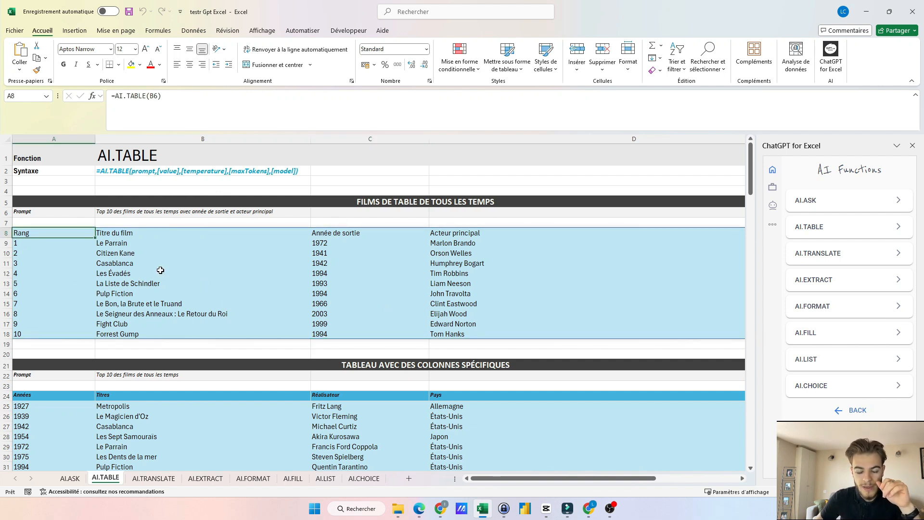
pyautogui.doubleClick(70, 235)
pyautogui.hotkey('ctrl', 'a')
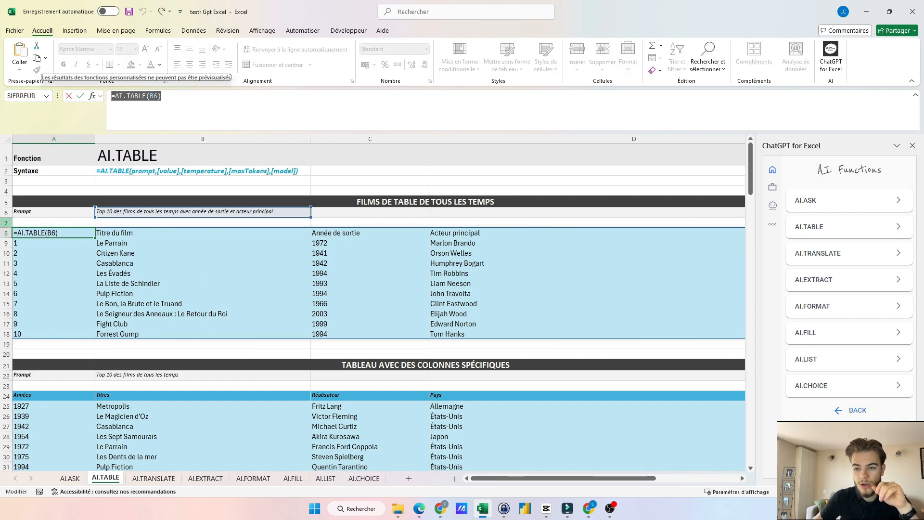
pyautogui.click(183, 104)
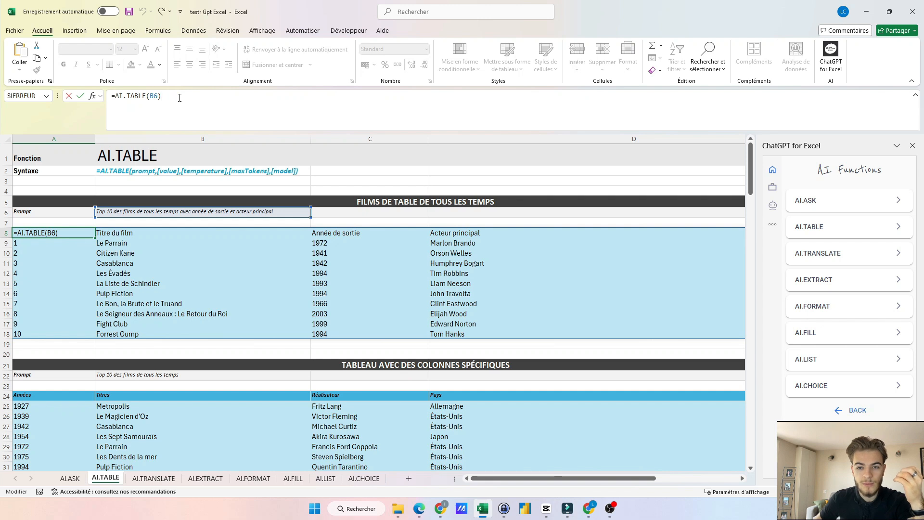
pyautogui.press('Return')
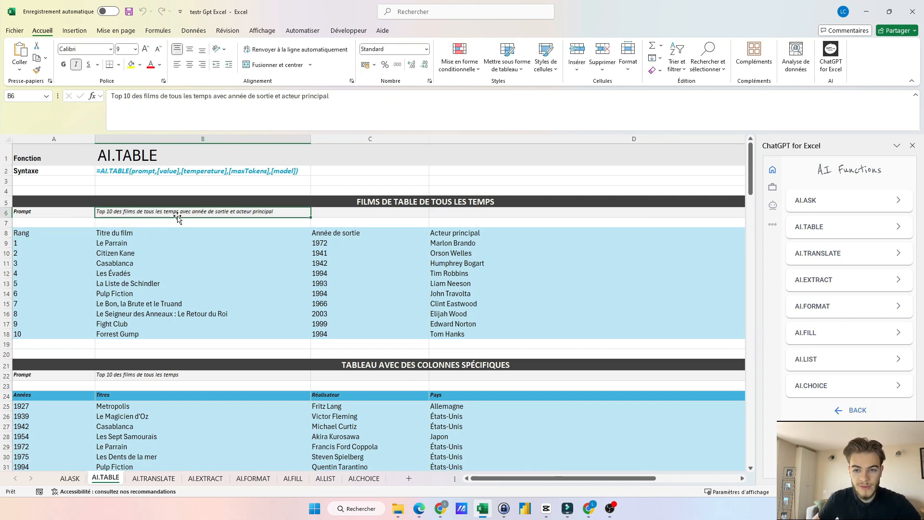
pyautogui.click(176, 213)
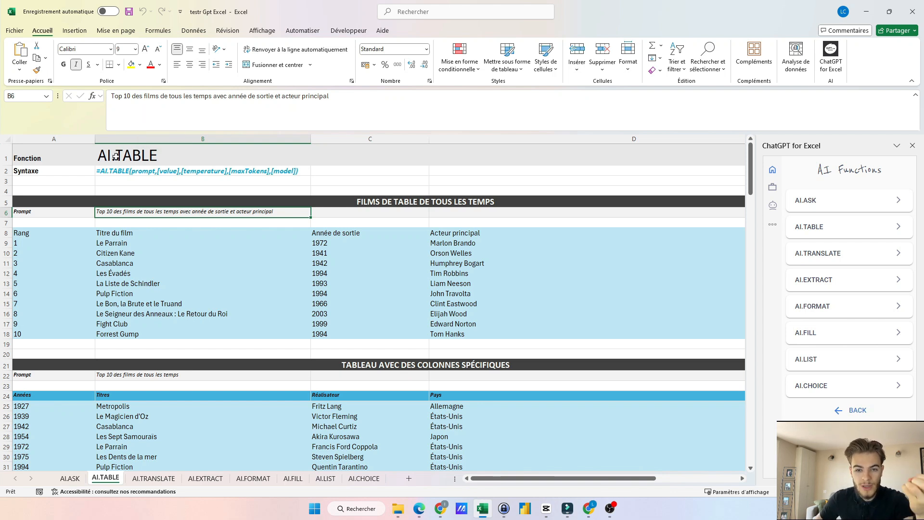
# Examine the generated rank, film title, release year and lead actor columns in rows 9 to 18 one by one
pyautogui.moveTo(63, 243); pyautogui.dragTo(72, 332)
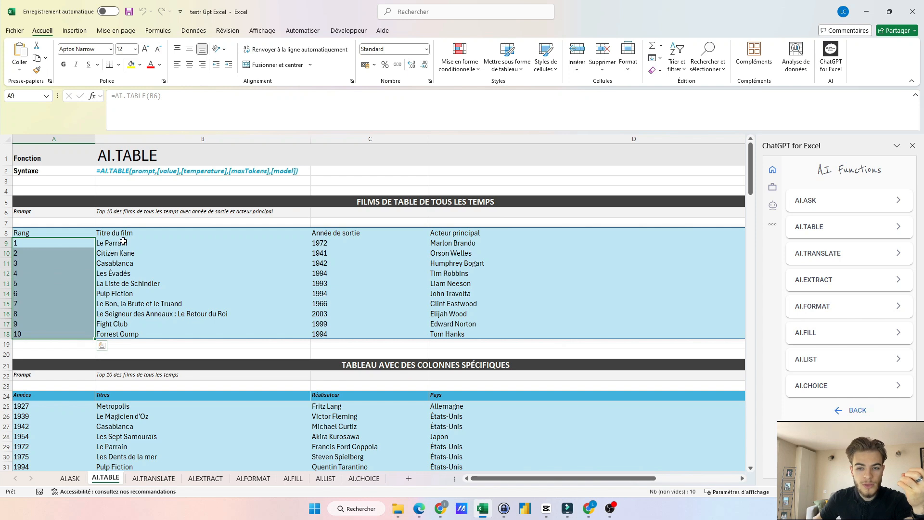
pyautogui.moveTo(123, 241); pyautogui.dragTo(145, 334)
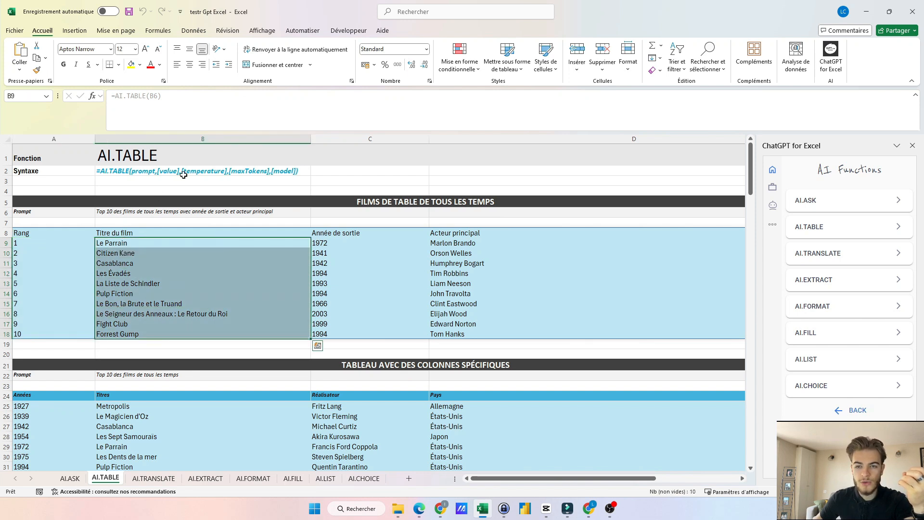
pyautogui.moveTo(338, 243); pyautogui.dragTo(341, 335)
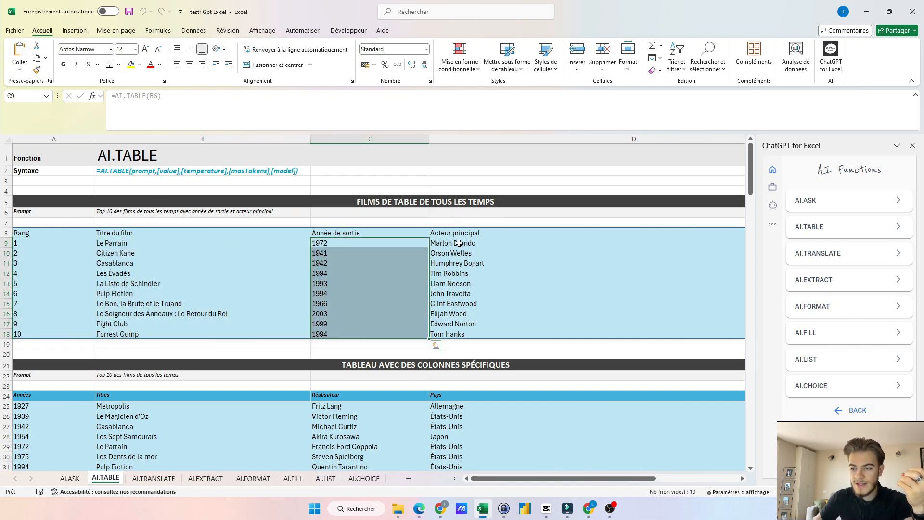
pyautogui.moveTo(460, 243); pyautogui.dragTo(450, 333)
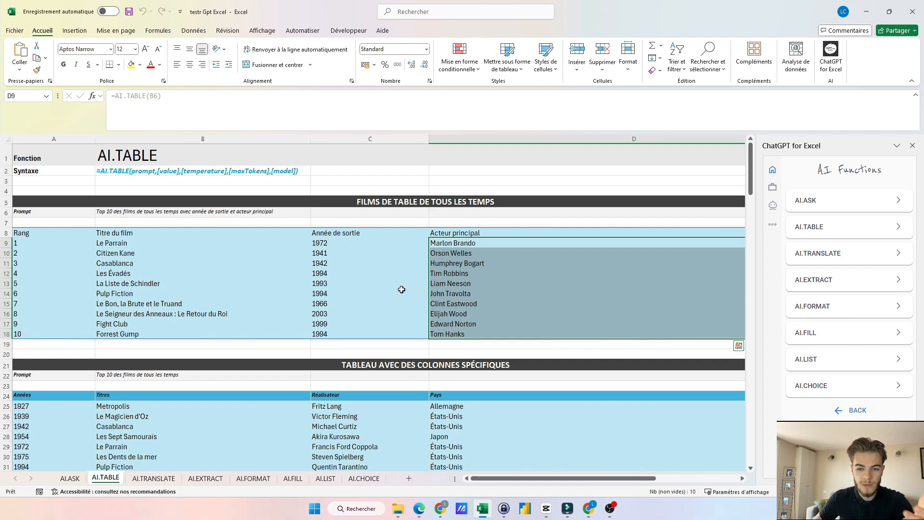
# Replace the B6 reference in the A8 AI.TABLE formula with the quoted prompt "Top 10 des films de tous les temps avec année de sortie et acteur principal"
pyautogui.click(91, 233)
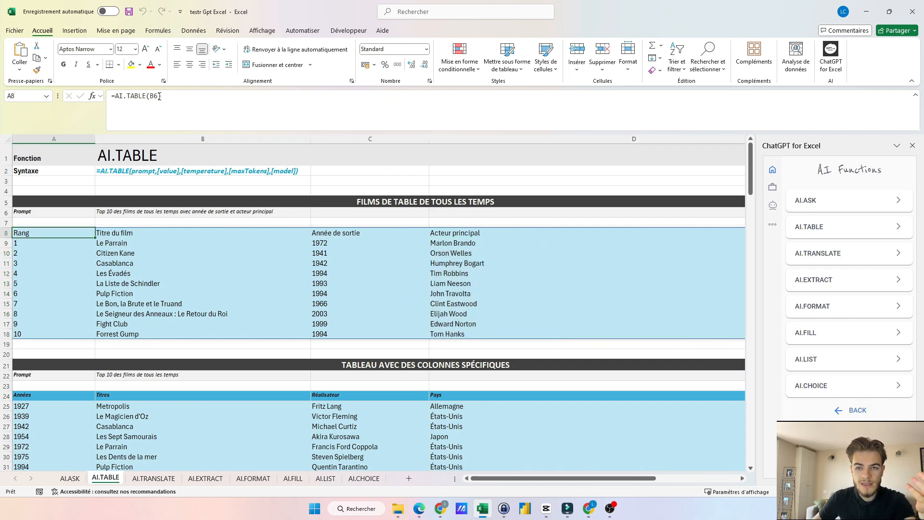
pyautogui.click(169, 214)
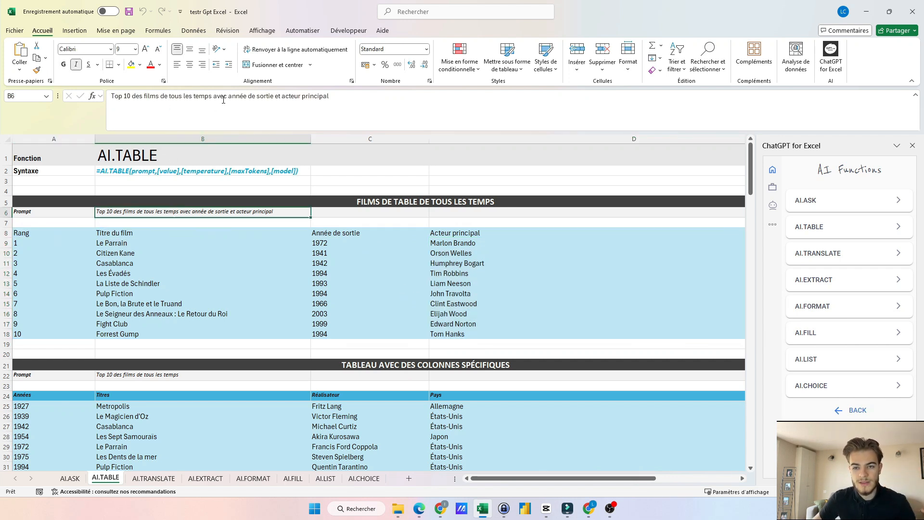
pyautogui.moveTo(342, 105); pyautogui.dragTo(112, 96)
pyautogui.hotkey('ctrl', 'c')
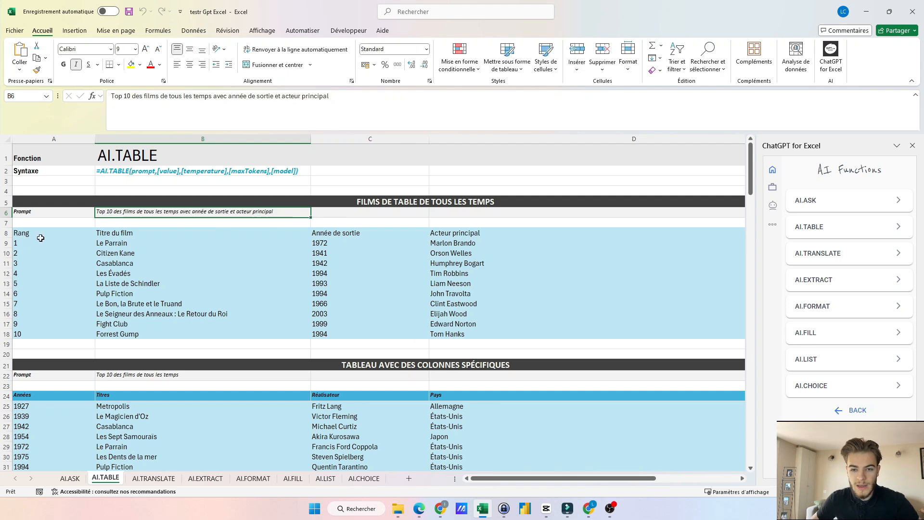
pyautogui.click(38, 236)
pyautogui.doubleClick(153, 96)
pyautogui.write('"')
pyautogui.hotkey('ctrl', 'v')
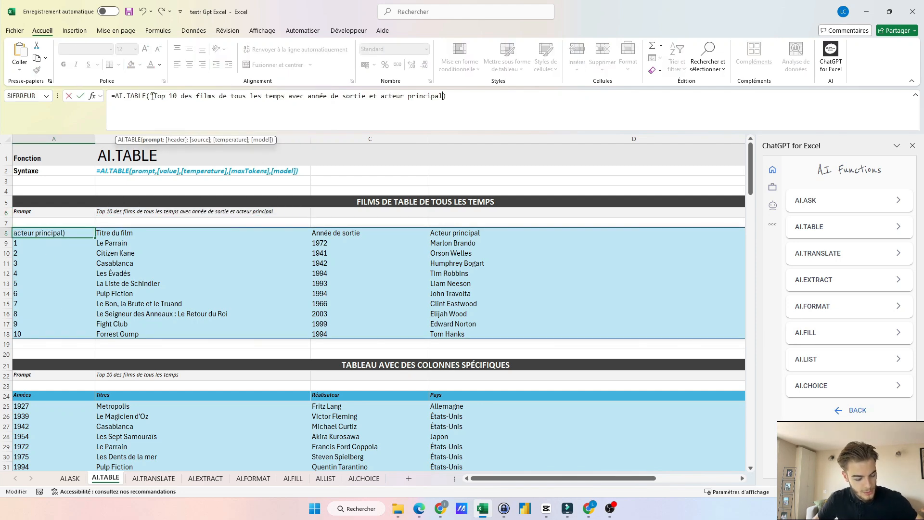
pyautogui.write('"')
pyautogui.press('Return')
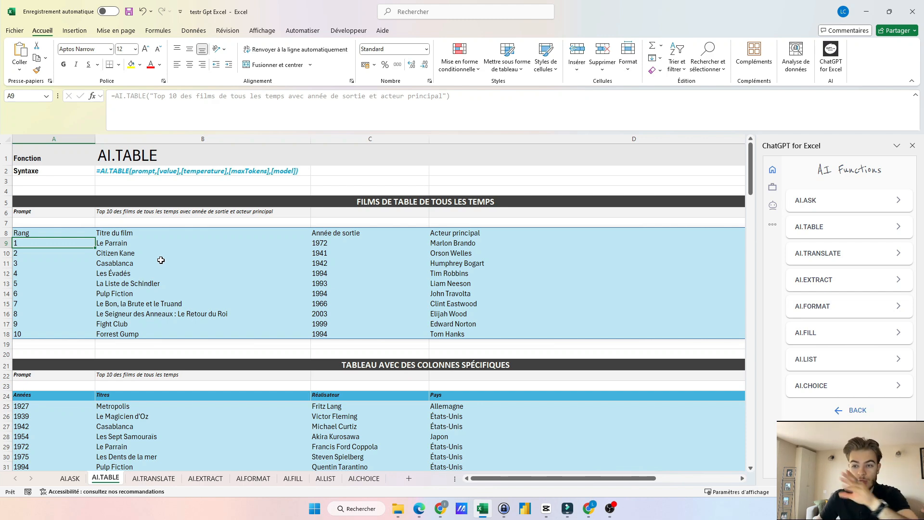
# Compare the prompt of the all-time films table in B6 with the prompt of the specific-columns table in B22
pyautogui.scroll(-5, 217, 214)
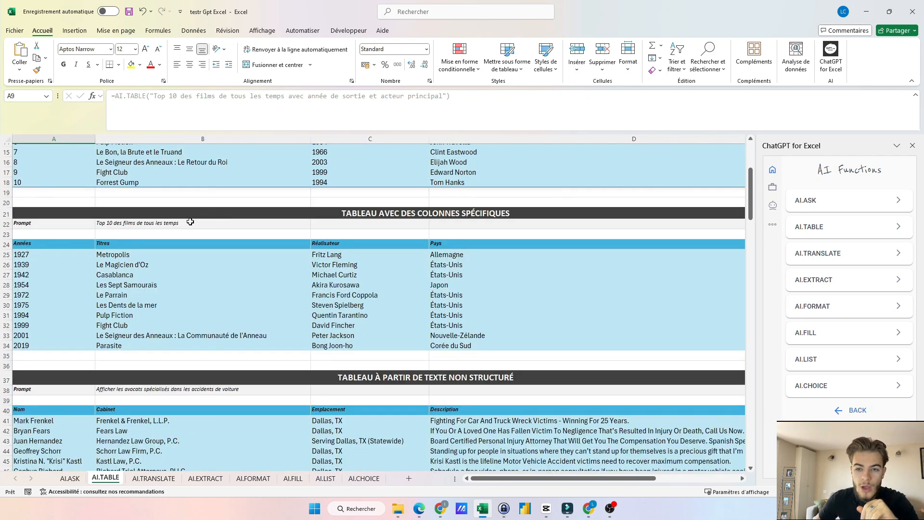
pyautogui.scroll(5, 188, 219)
pyautogui.click(177, 215)
pyautogui.scroll(-3, 176, 218)
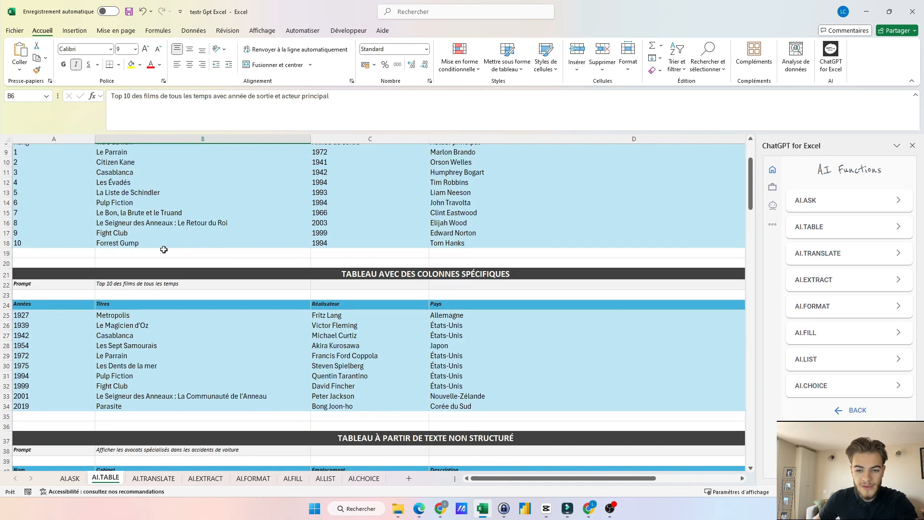
pyautogui.click(155, 284)
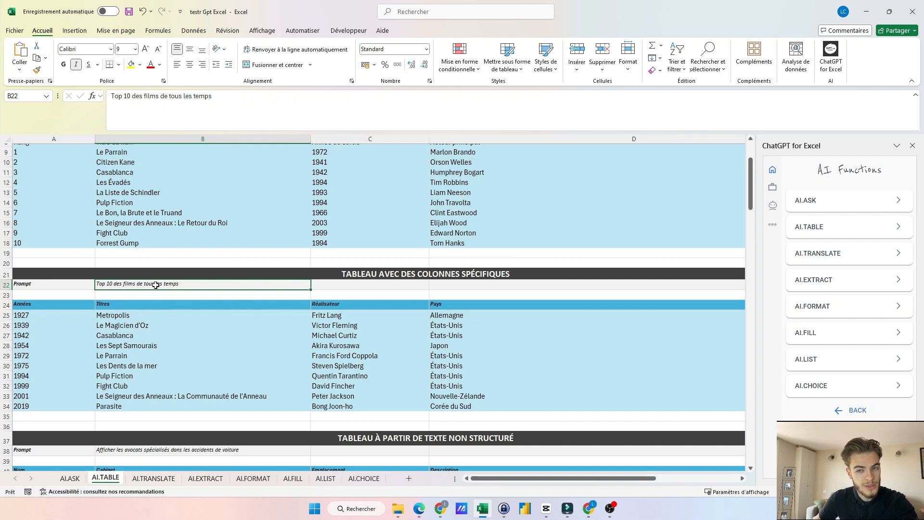
# Examine the predefined column headers in A24:D24 and the AI.TABLE formula in cell A25 that refers to them
pyautogui.click(99, 305)
pyautogui.click(82, 304)
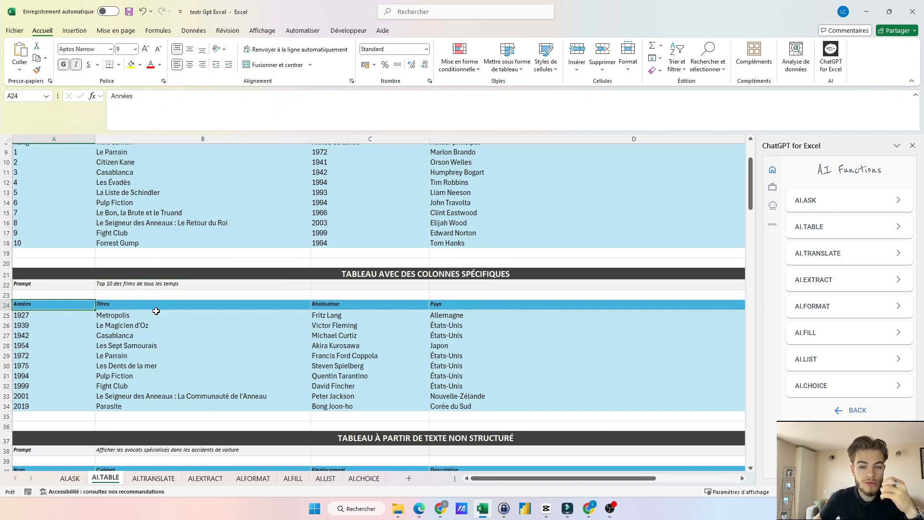
pyautogui.click(109, 304)
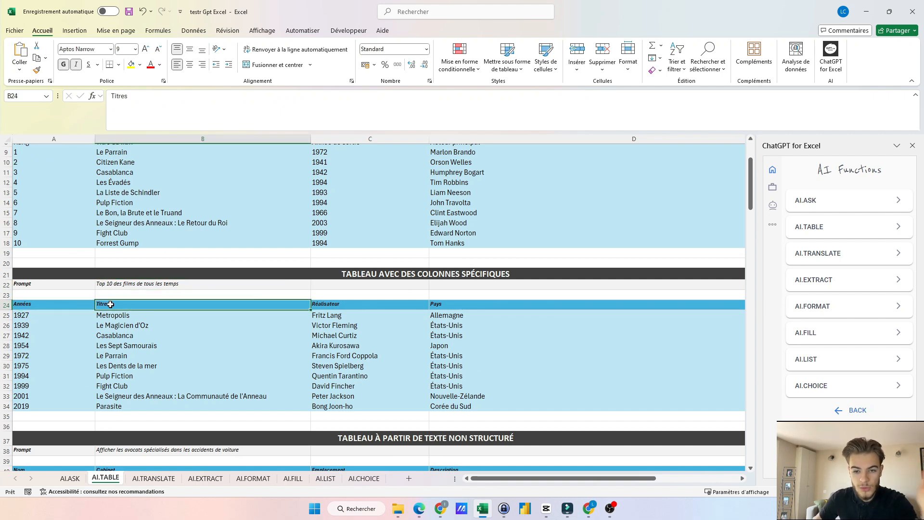
pyautogui.click(339, 308)
pyautogui.click(446, 303)
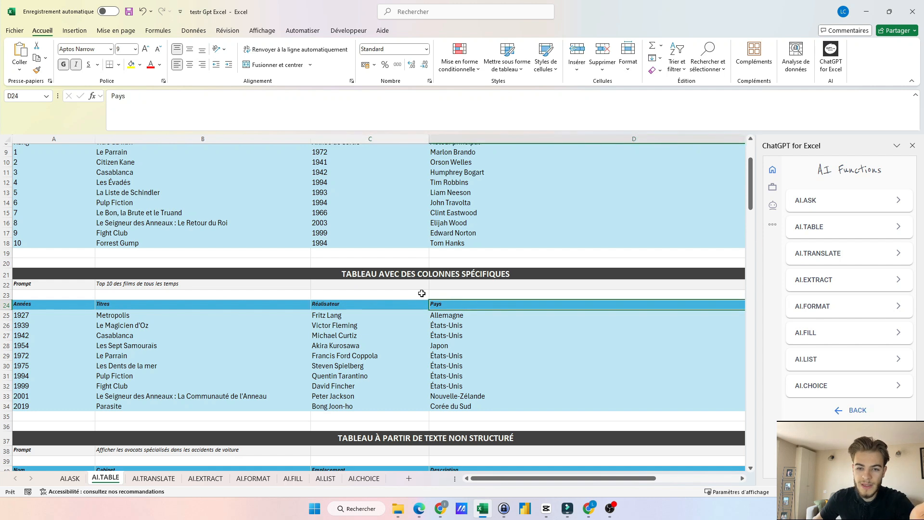
pyautogui.click(71, 304)
pyautogui.click(63, 317)
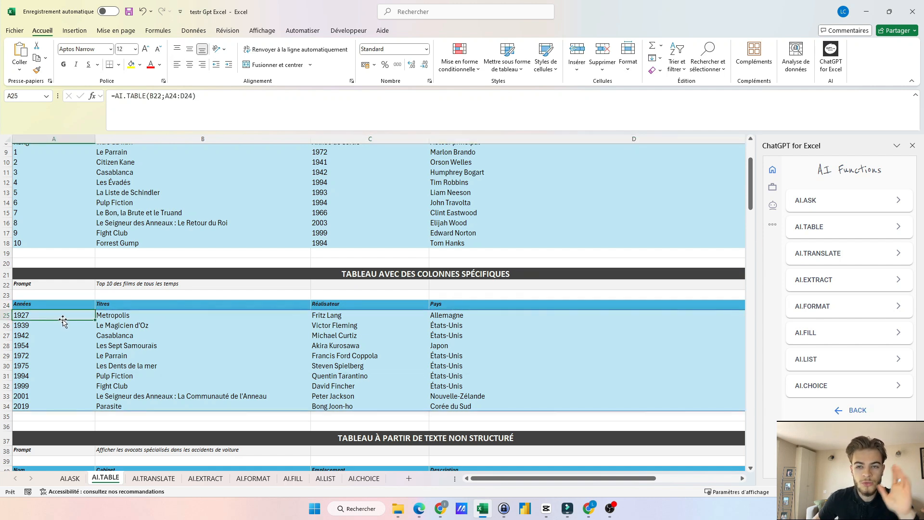
pyautogui.click(196, 96)
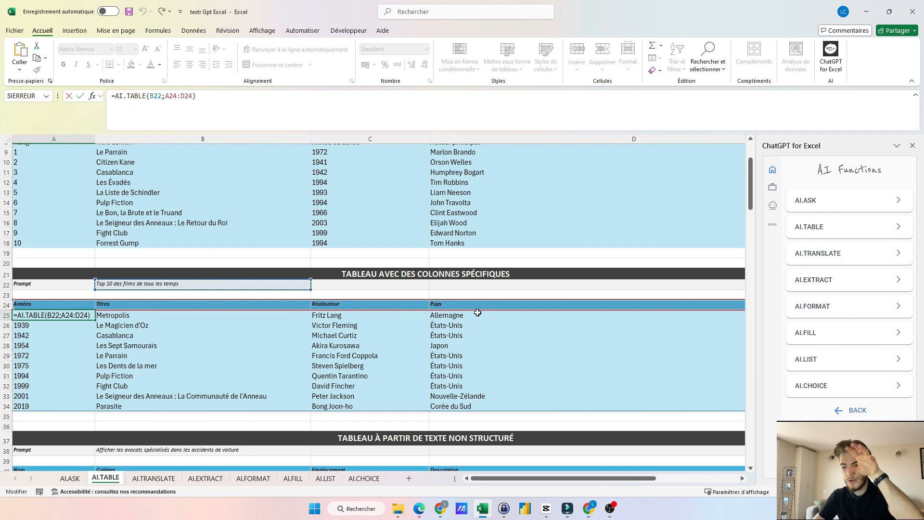
# Inspect the AI.TABLE formula in cell A41 of the lawyers table and the unstructured source text in A64:B189
pyautogui.click(247, 95)
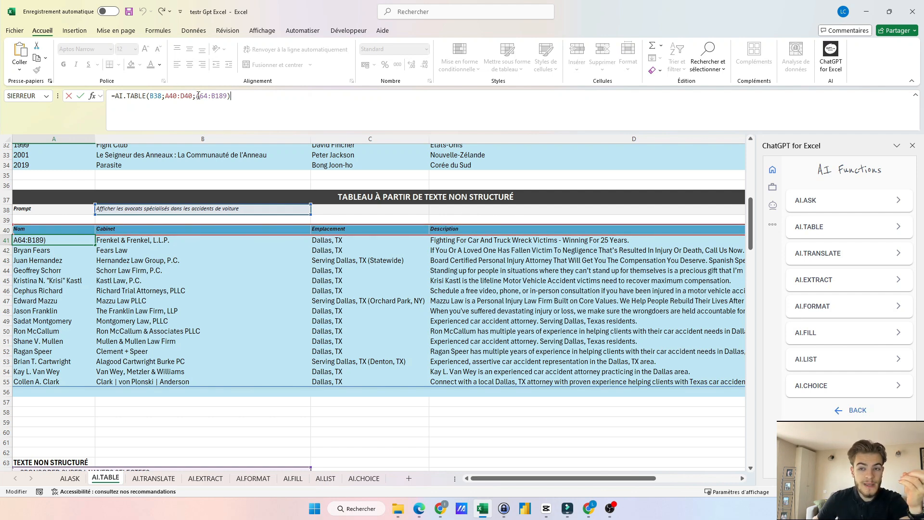
pyautogui.scroll(-20, 167, 272)
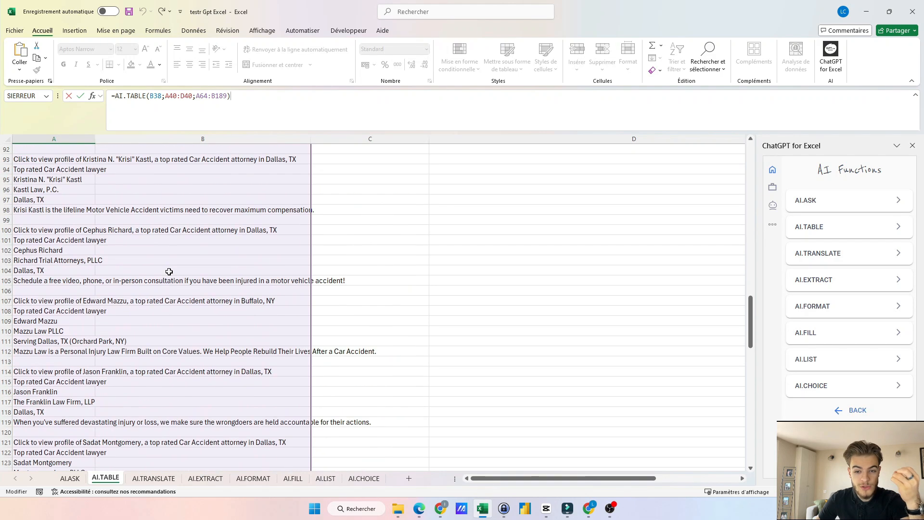
pyautogui.scroll(-9, 168, 271)
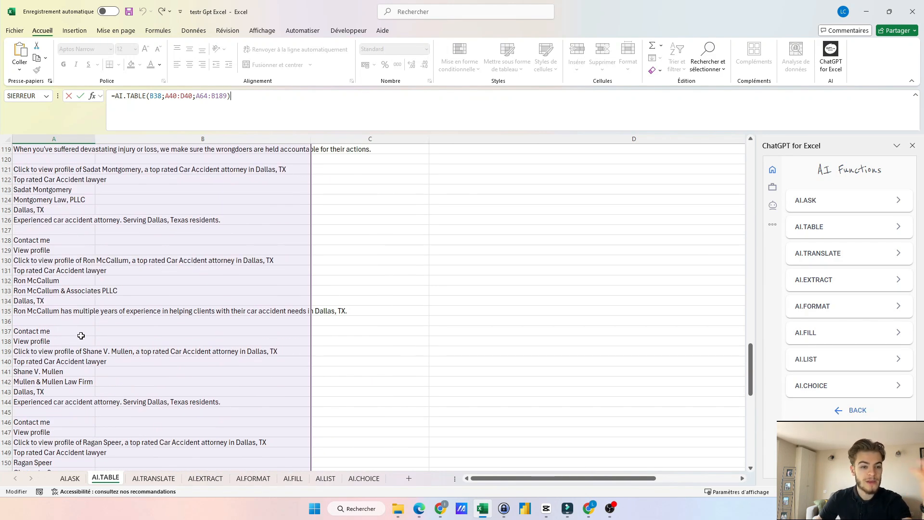
pyautogui.scroll(13, 83, 336)
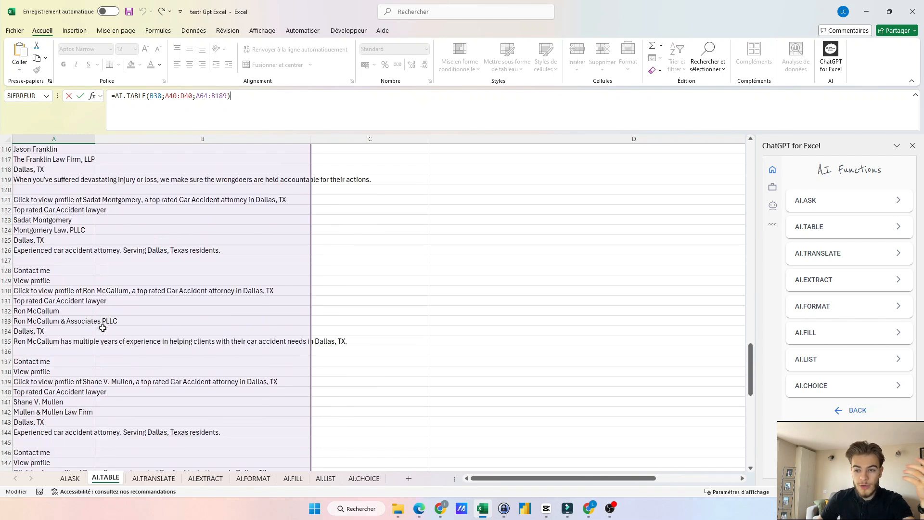
pyautogui.scroll(16, 120, 316)
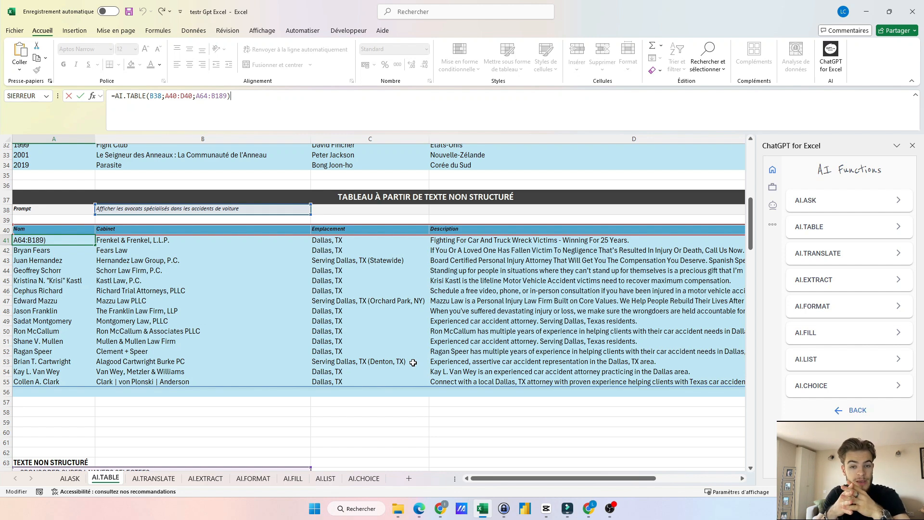
pyautogui.scroll(-5, 405, 404)
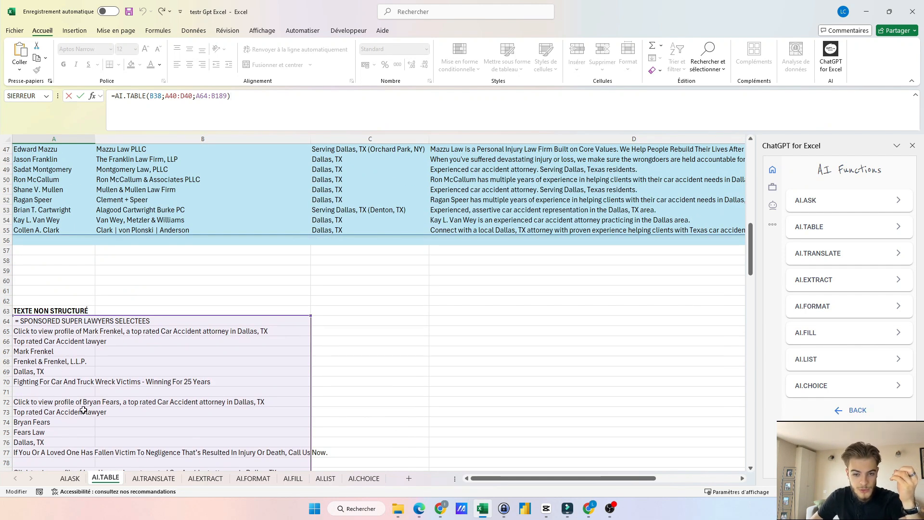
pyautogui.scroll(8, 72, 387)
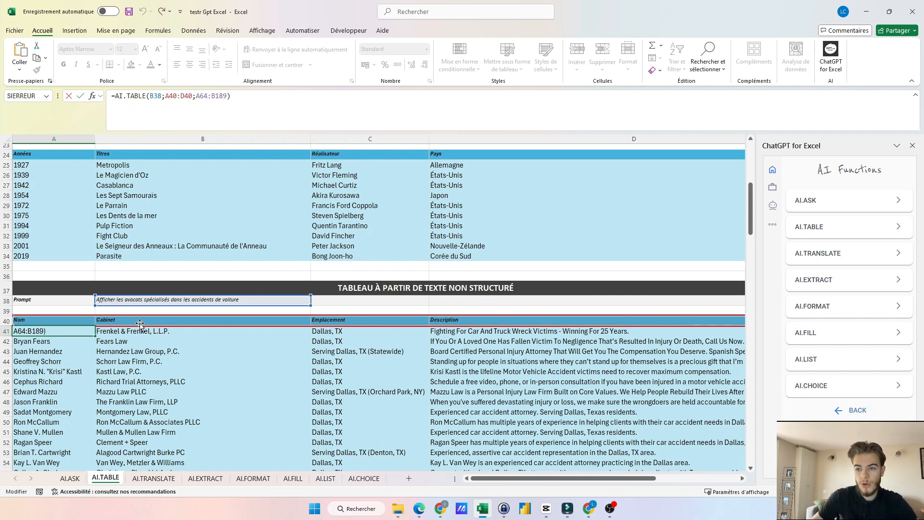
pyautogui.scroll(3, 140, 323)
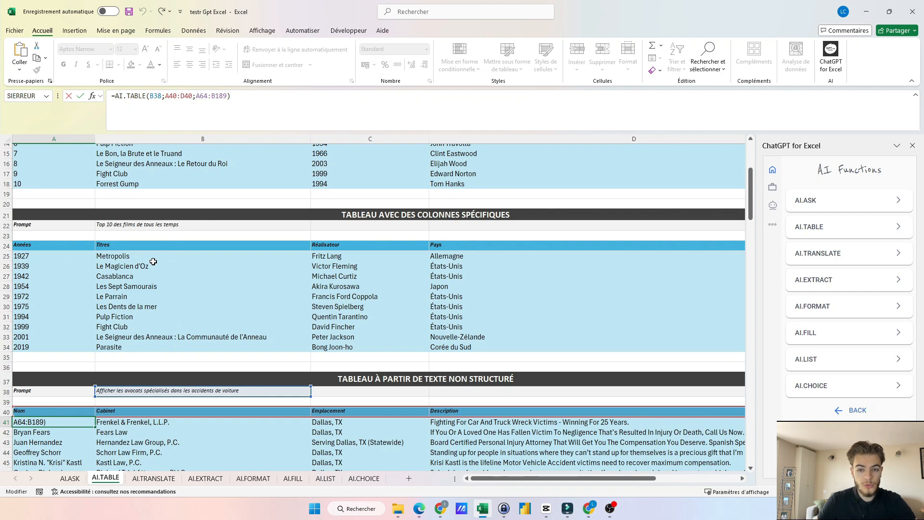
pyautogui.scroll(5, 153, 262)
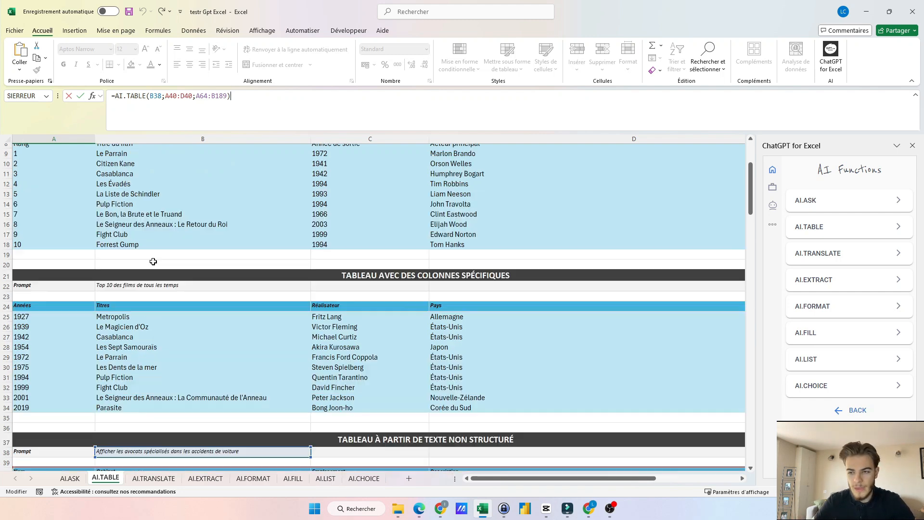
pyautogui.scroll(-6, 153, 261)
pyautogui.scroll(-5, 153, 261)
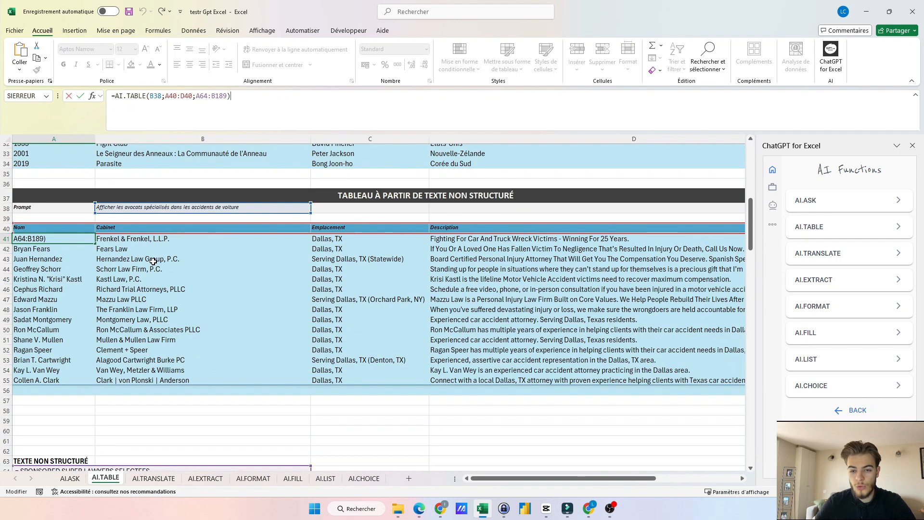
pyautogui.click(183, 413)
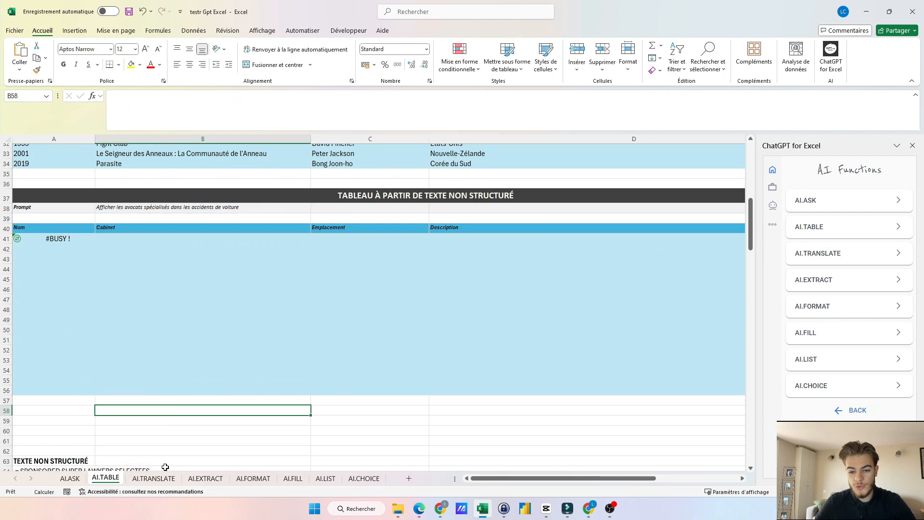
# Switch to the AI.TRANSLATE sheet and inspect the single-cell translation formula in C7 and its text argument A7
pyautogui.click(155, 478)
pyautogui.scroll(12, 346, 256)
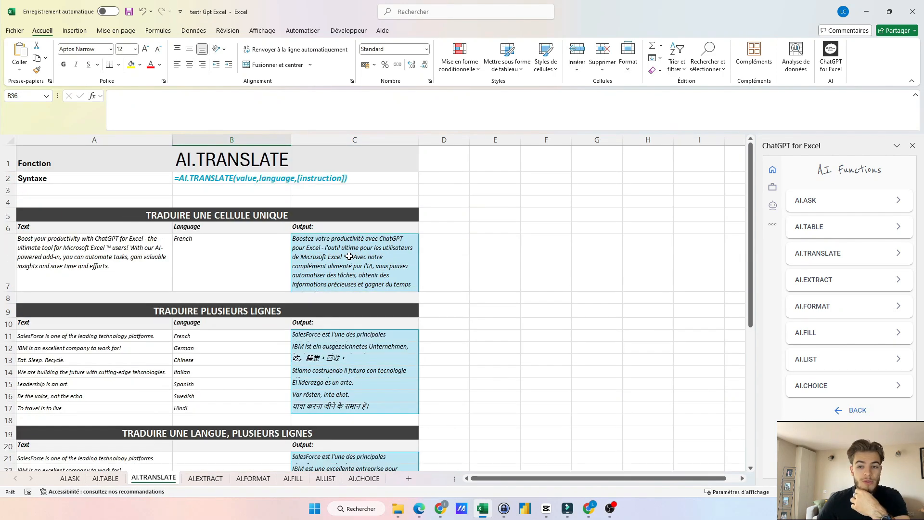
pyautogui.click(333, 262)
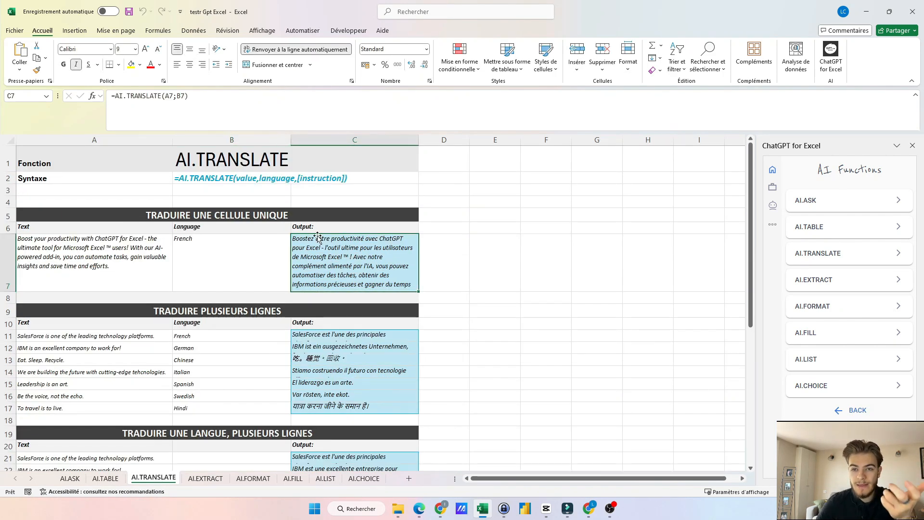
pyautogui.click(176, 124)
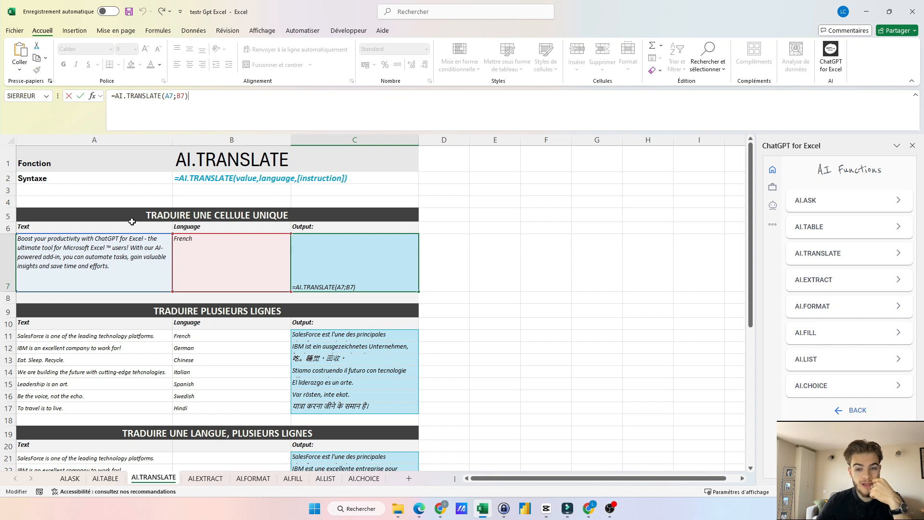
pyautogui.doubleClick(169, 96)
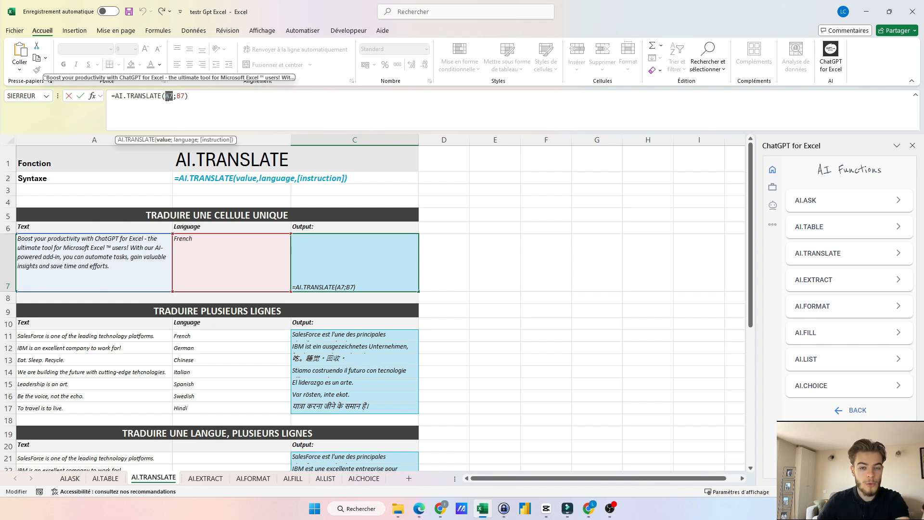
# Replace the language reference B7 in the AI.TRANSLATE formula of C7 with the text "french" and recheck the formula
pyautogui.click(197, 100)
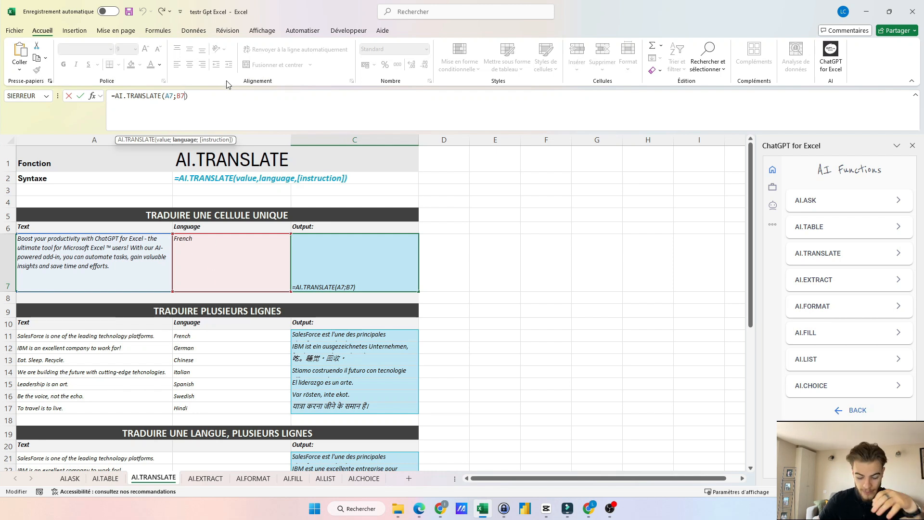
pyautogui.press('BackSpace')
pyautogui.press('BackSpace')
pyautogui.write('"french')
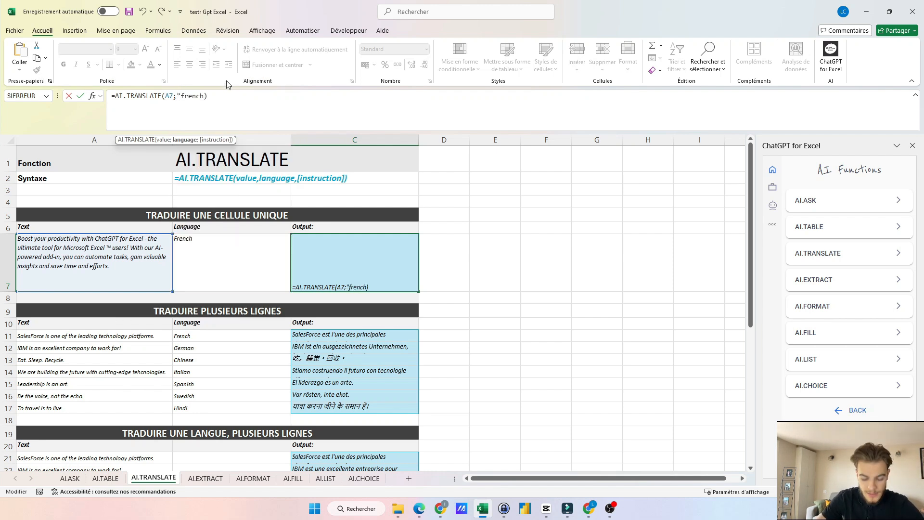
pyautogui.write(')')
pyautogui.press('Return')
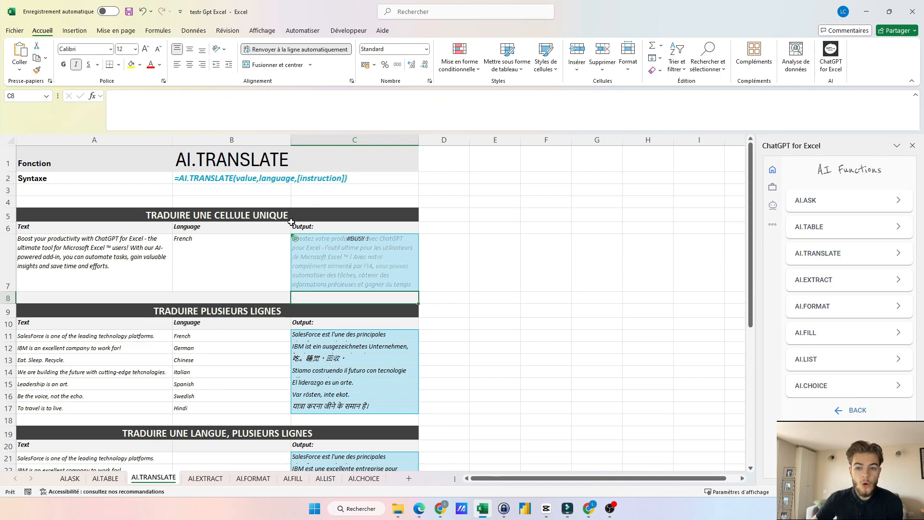
pyautogui.click(314, 259)
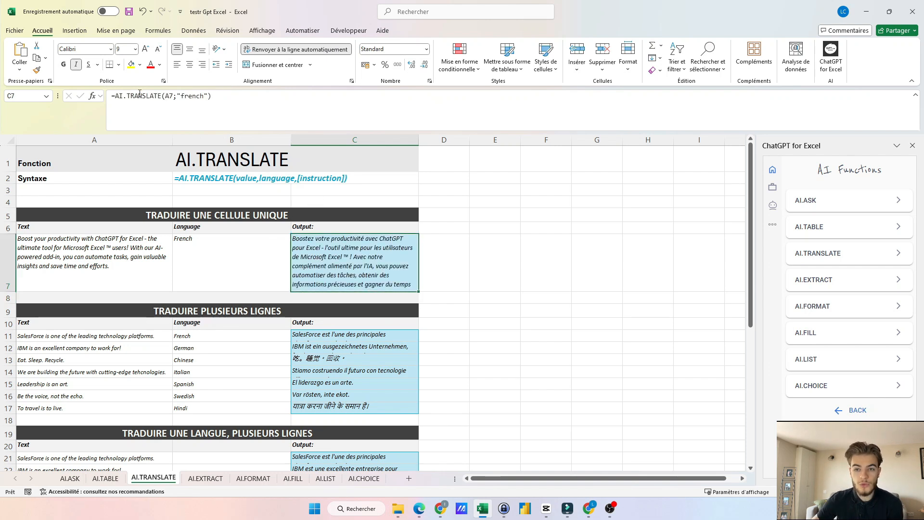
pyautogui.click(173, 97)
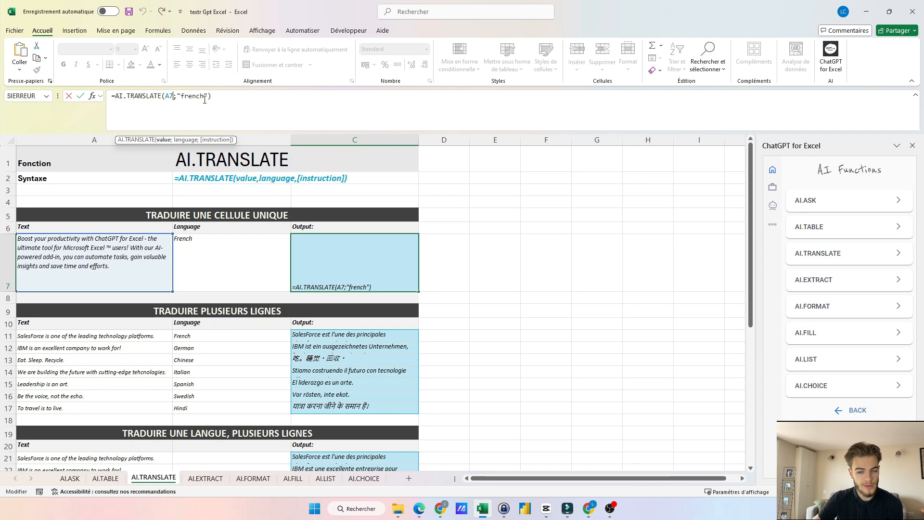
pyautogui.hotkey('ctrl', 'Return')
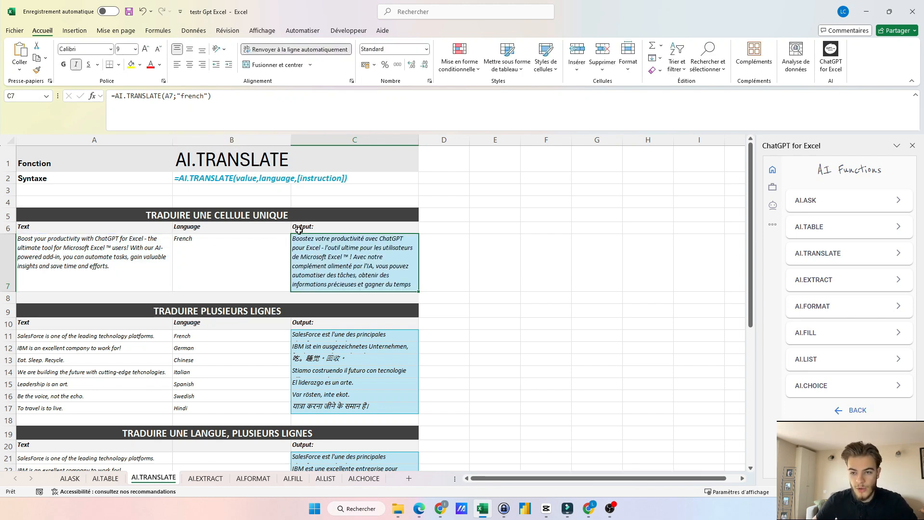
# Inspect the AI.TRANSLATE formula in C11 with its text range A11:A17 and language range B11:B17
pyautogui.scroll(-2, 299, 231)
pyautogui.click(326, 230)
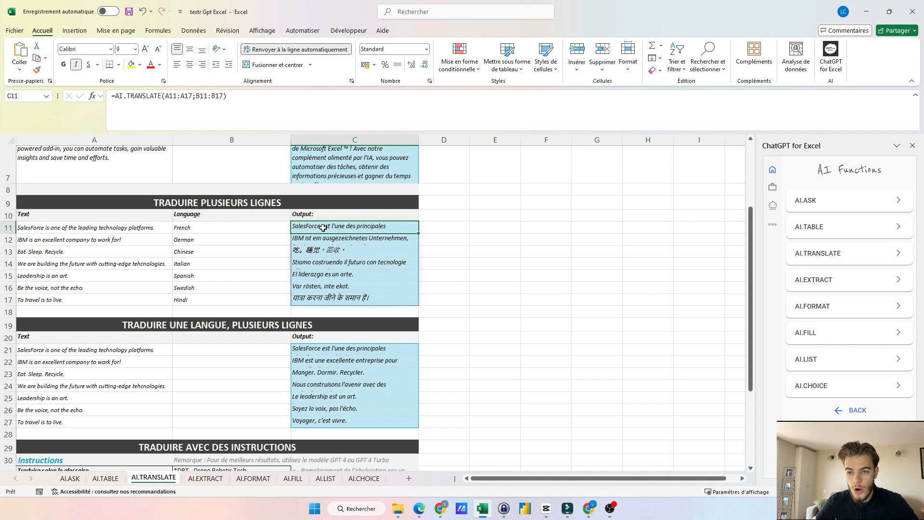
pyautogui.click(269, 99)
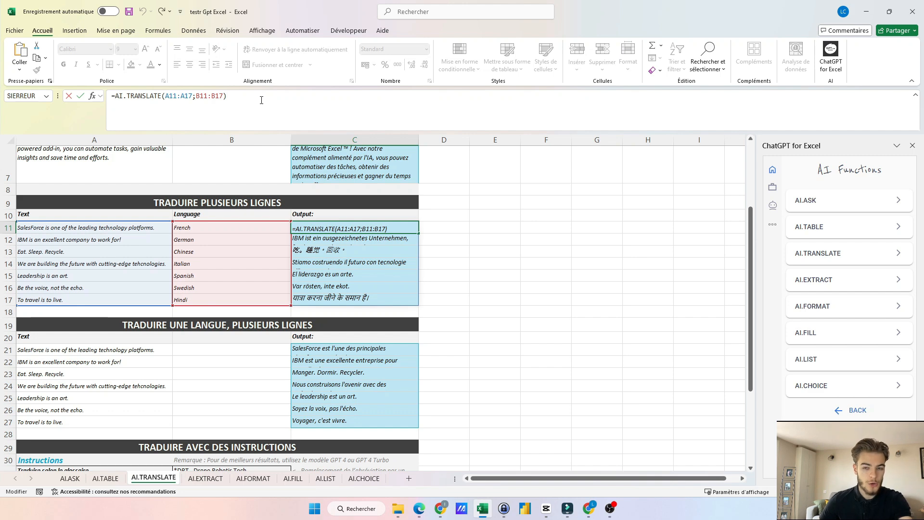
pyautogui.scroll(3, 253, 251)
pyautogui.scroll(-2, 243, 257)
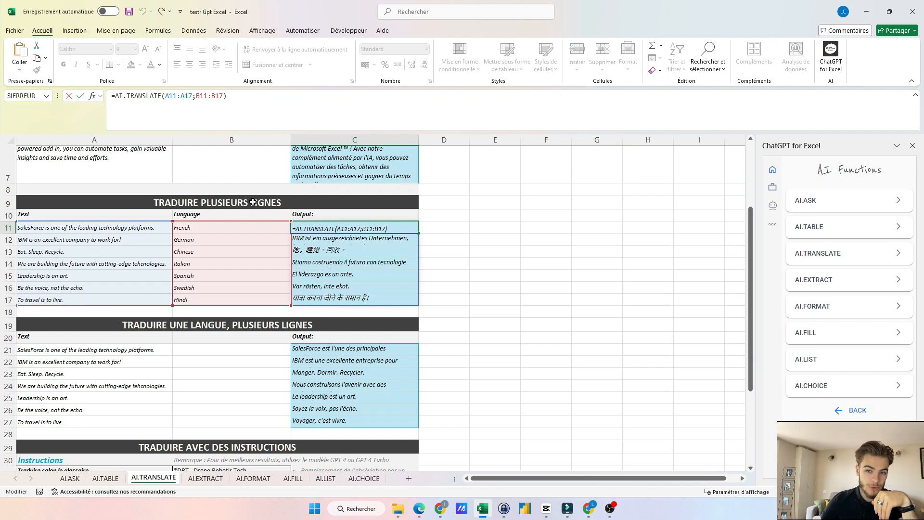
pyautogui.scroll(2, 253, 203)
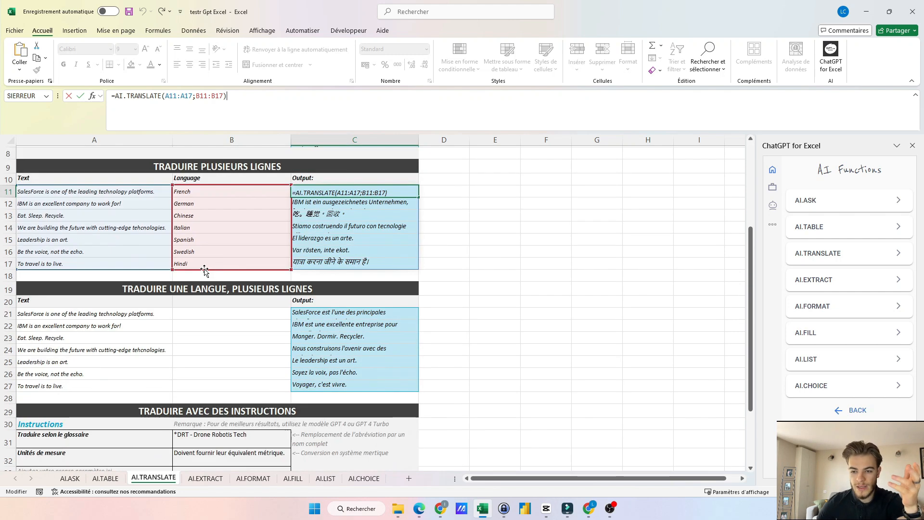
pyautogui.scroll(-3, 212, 270)
pyautogui.press('Escape')
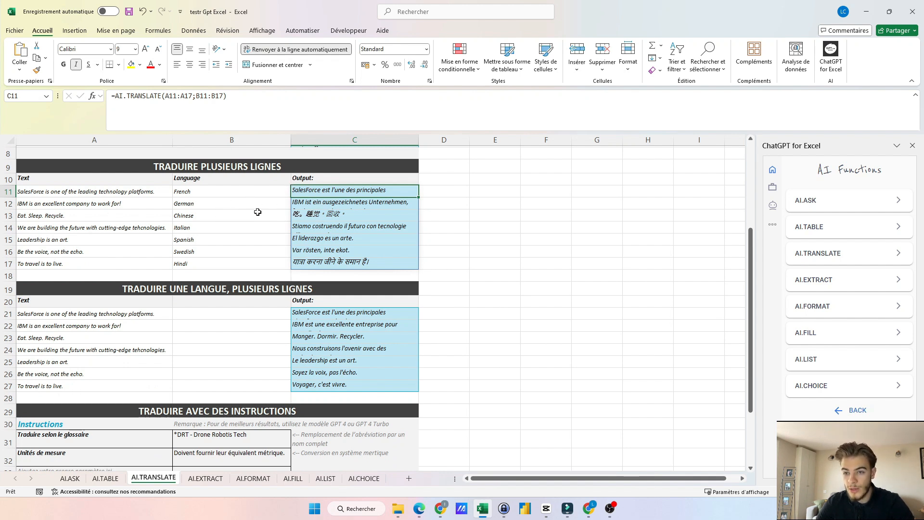
# Replace the text "French" in the AI.TRANSLATE formula of C21 with an absolute reference to the language cell, $B$7
pyautogui.scroll(-2, 242, 197)
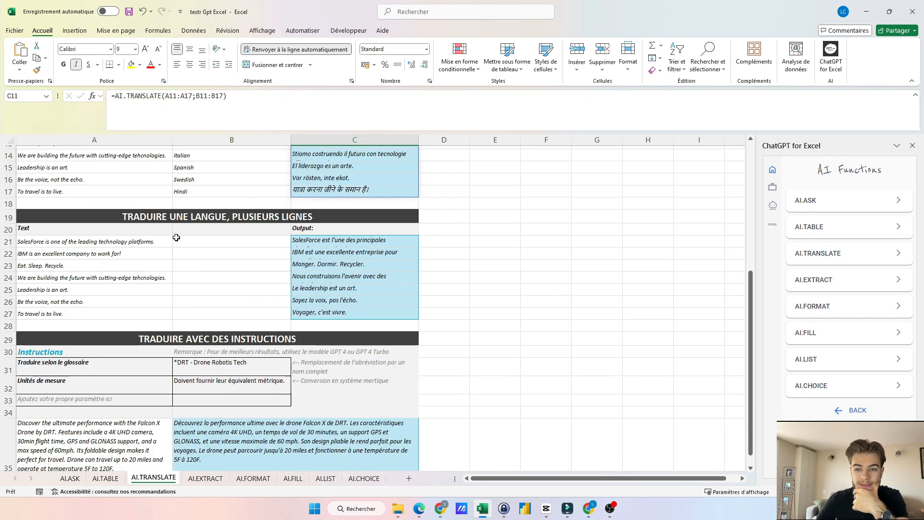
pyautogui.click(300, 242)
pyautogui.click(251, 91)
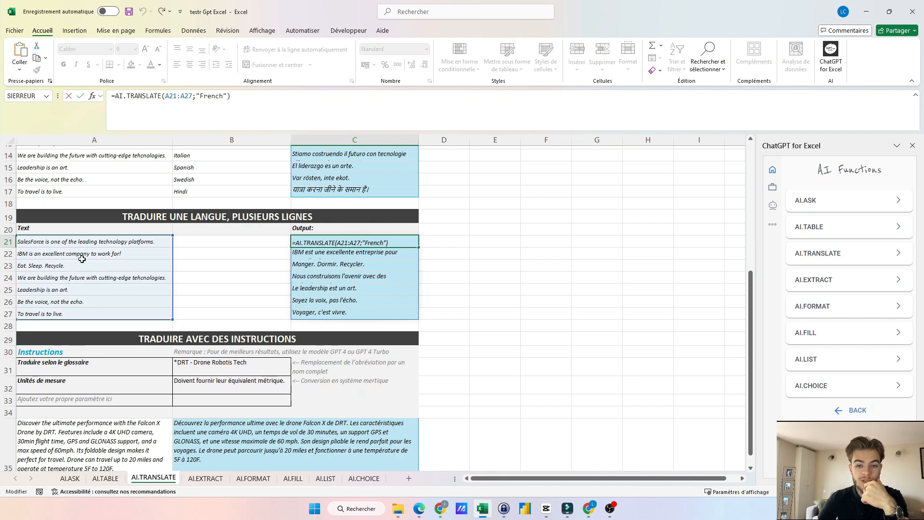
pyautogui.scroll(2, 82, 259)
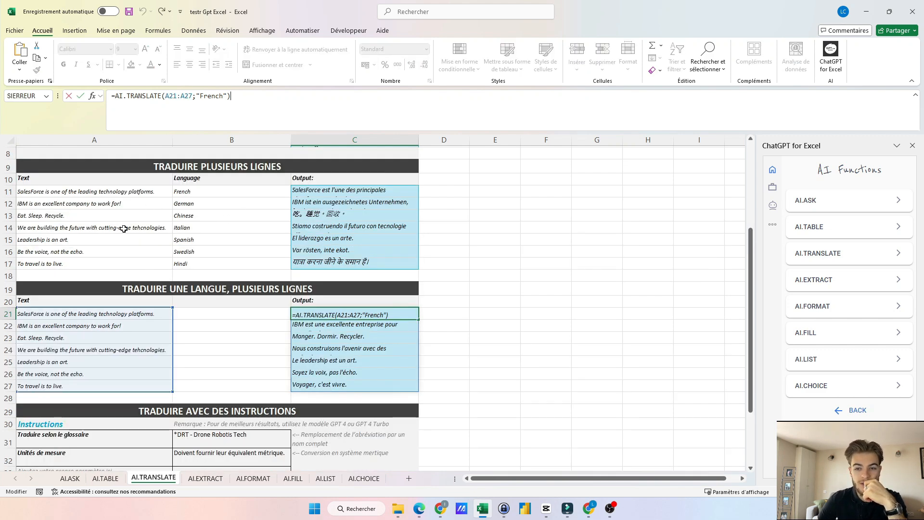
pyautogui.scroll(3, 216, 331)
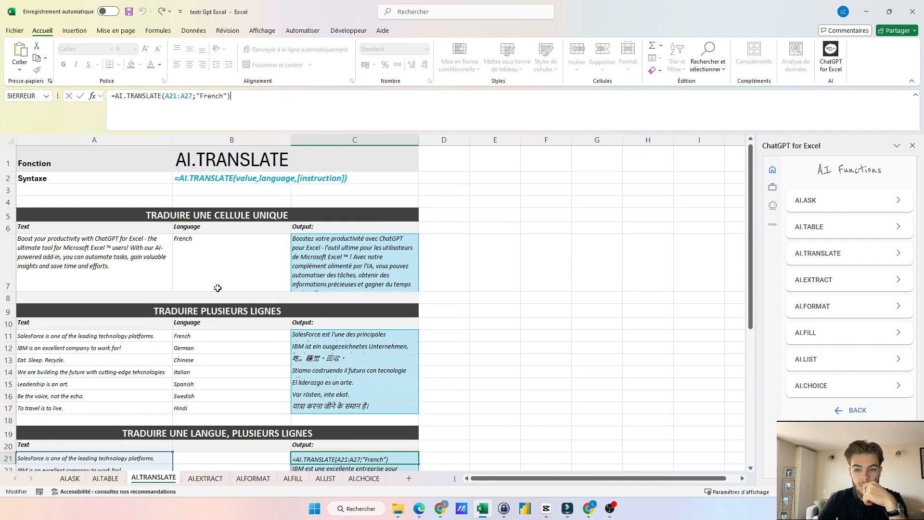
pyautogui.scroll(-4, 190, 260)
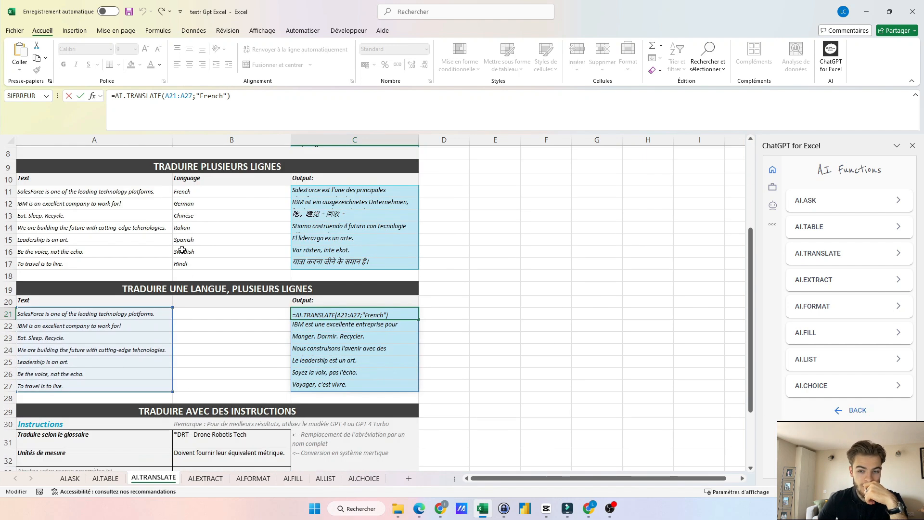
pyautogui.scroll(4, 197, 261)
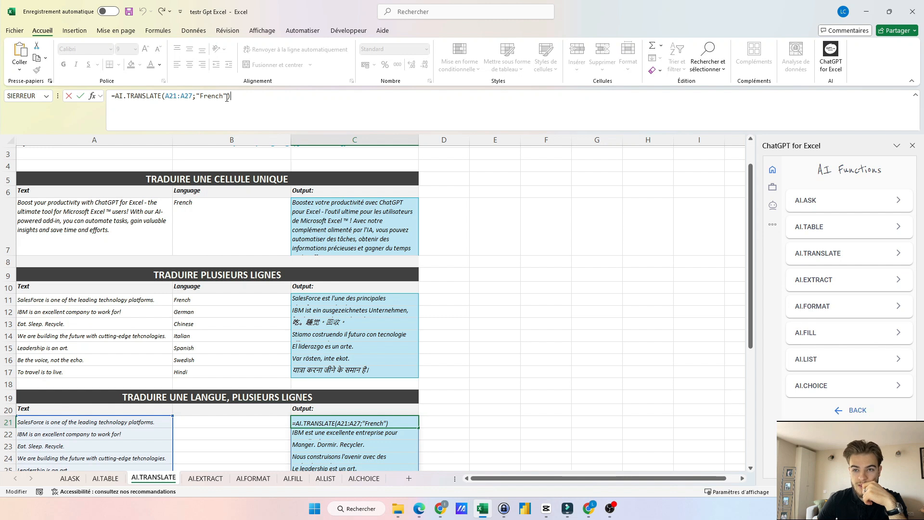
pyautogui.moveTo(229, 98); pyautogui.dragTo(198, 97)
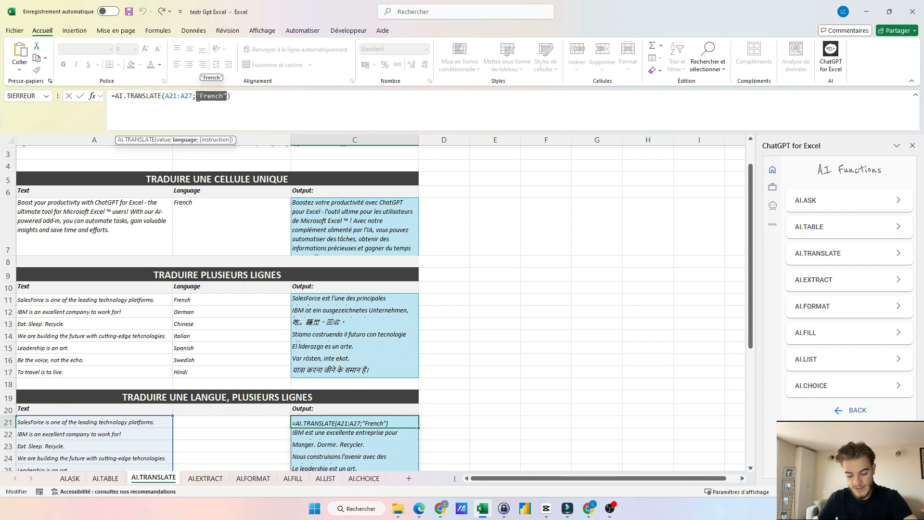
pyautogui.click(217, 211)
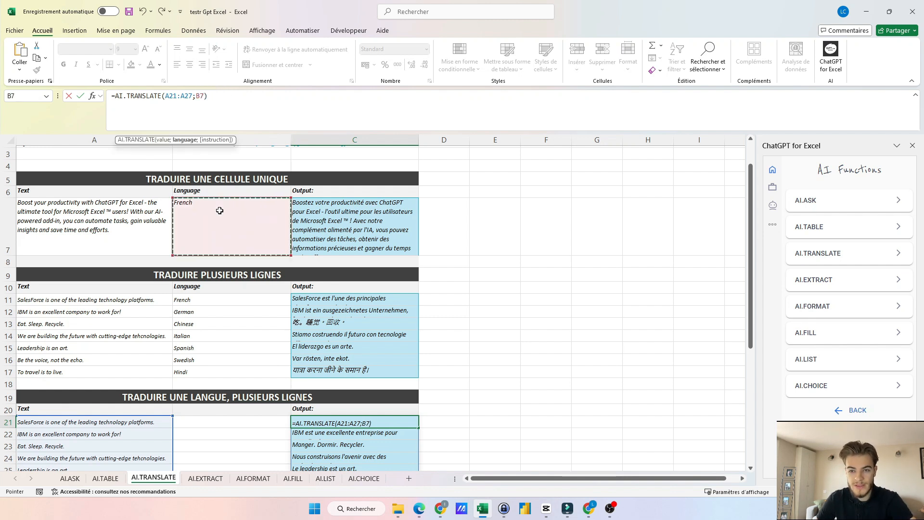
pyautogui.click(198, 98)
pyautogui.press('F4')
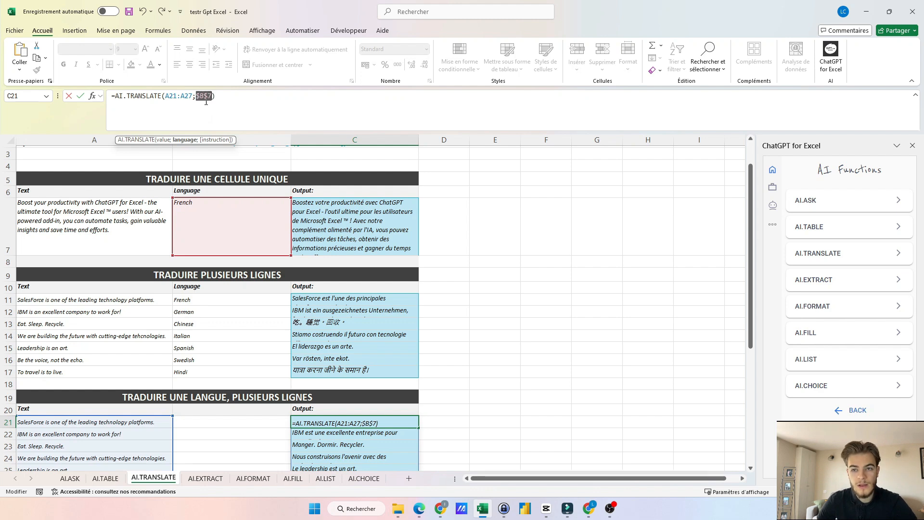
pyautogui.click(227, 97)
pyautogui.press('Return')
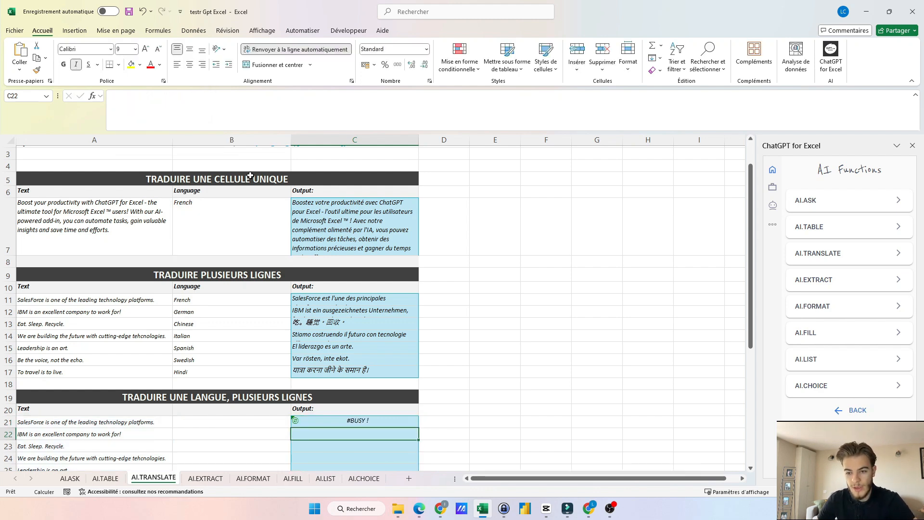
# Compare the source texts in A21:A27 with the recalculated translations and formula starting in C21
pyautogui.scroll(-3, 289, 309)
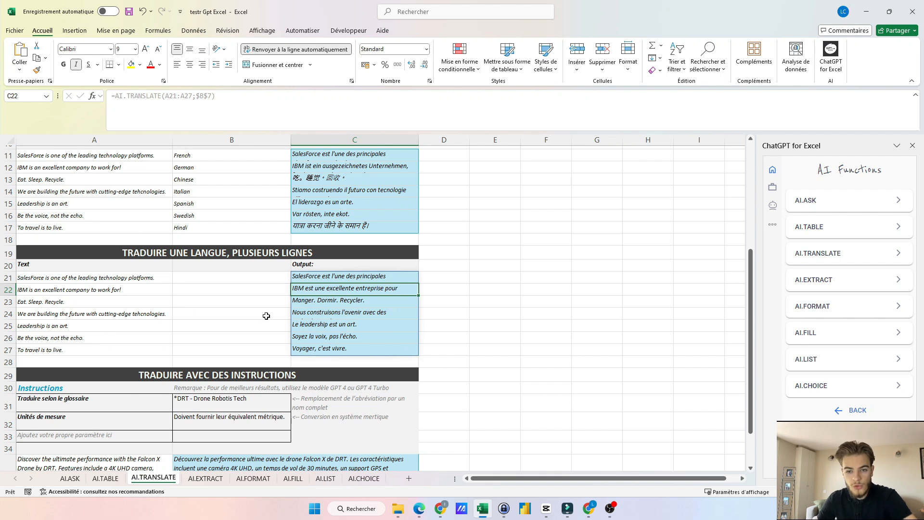
pyautogui.moveTo(144, 278); pyautogui.dragTo(141, 351)
pyautogui.click(330, 288)
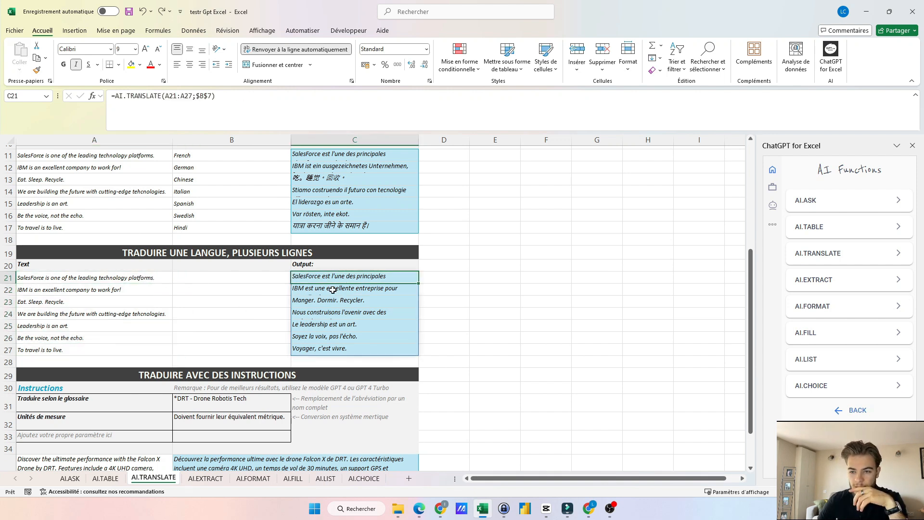
pyautogui.click(331, 301)
# Inspect the AI.TRANSLATE formula in B35 and the glossary and measurement-unit instructions it references in A31:B33
pyautogui.scroll(-4, 251, 322)
pyautogui.click(250, 322)
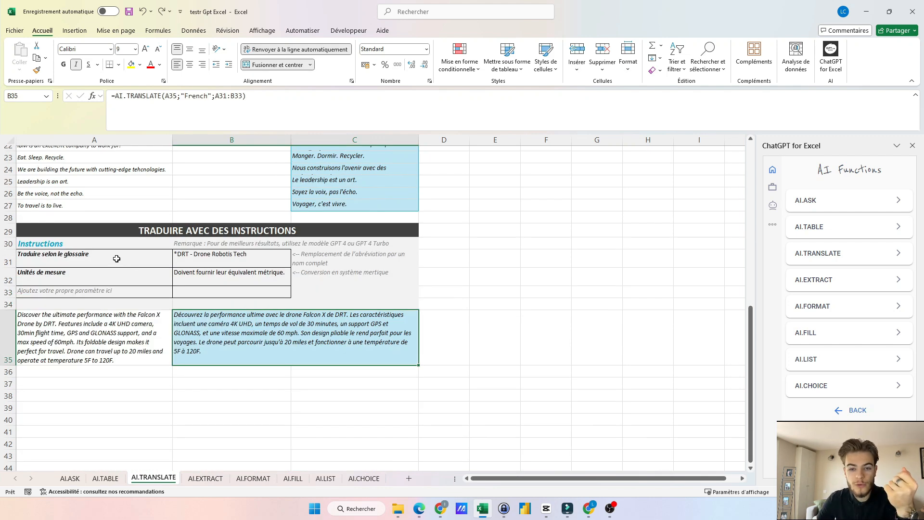
pyautogui.click(225, 275)
pyautogui.click(210, 330)
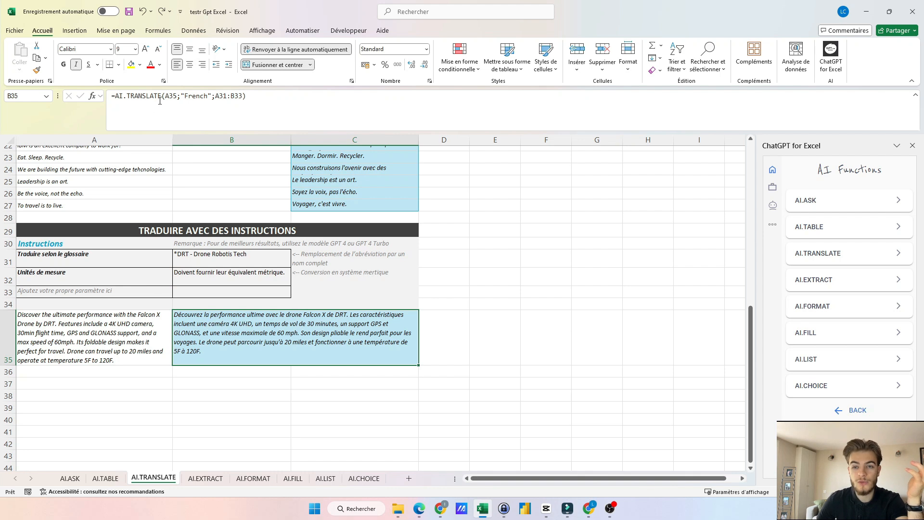
pyautogui.press('F2')
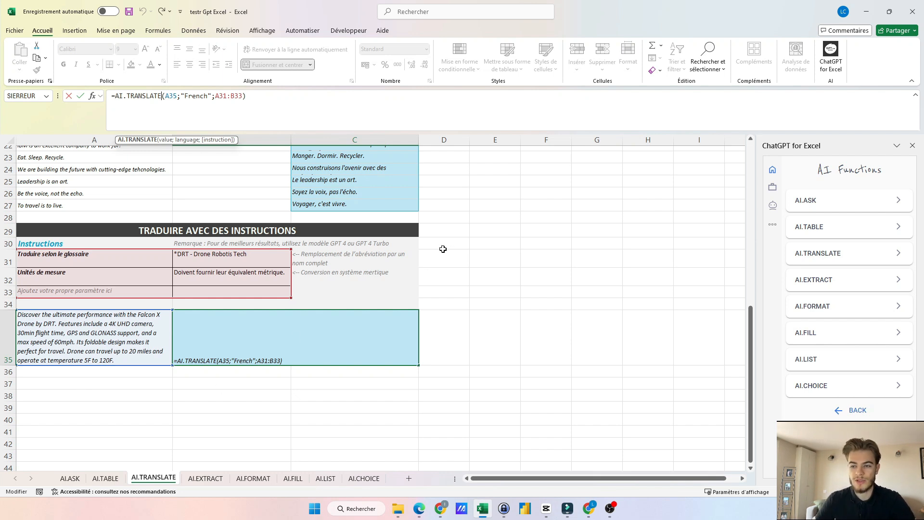
pyautogui.hotkey('ctrl', 'Return')
pyautogui.scroll(5, 429, 247)
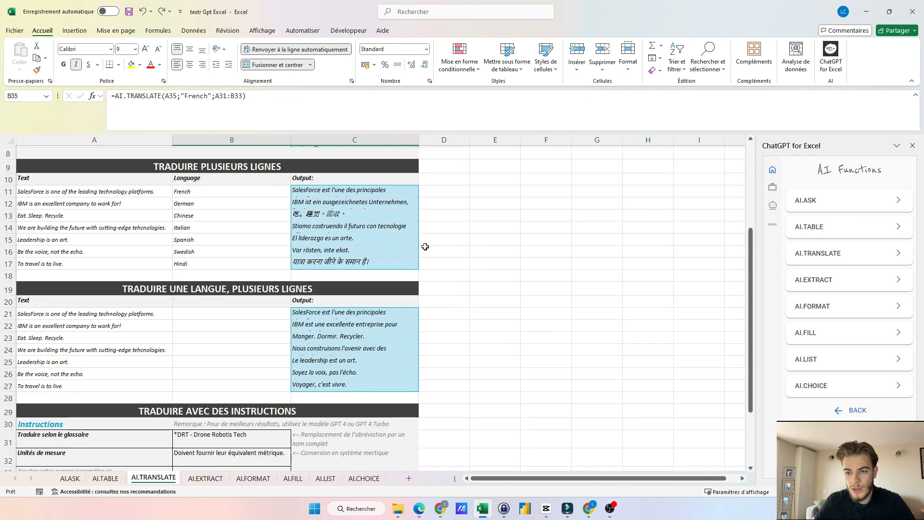
pyautogui.scroll(-6, 385, 322)
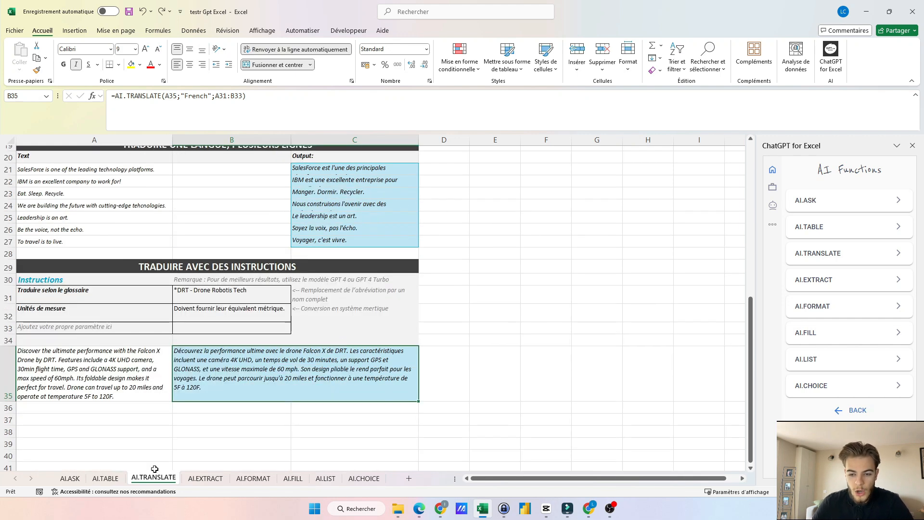
# Switch to the AI.EXTRACT sheet and inspect the e-mail extraction formula in C8 with its arguments A8 and B8
pyautogui.click(204, 479)
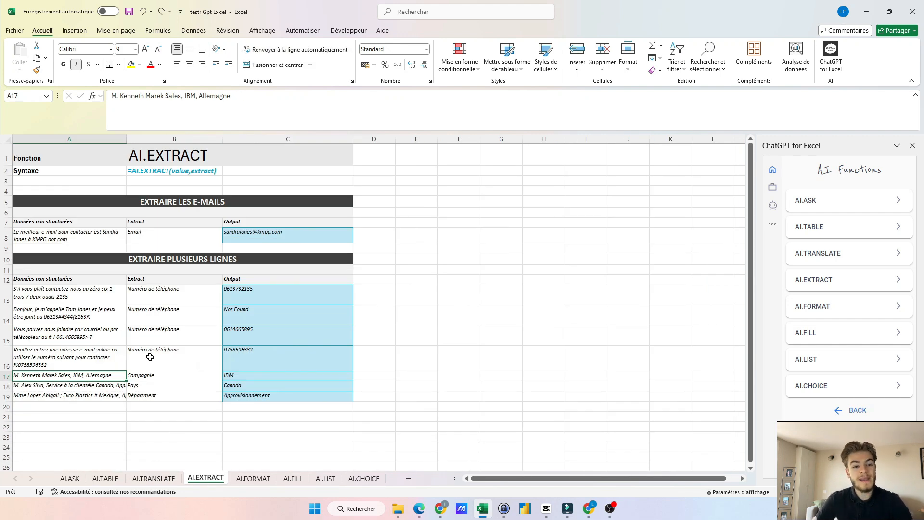
pyautogui.click(95, 235)
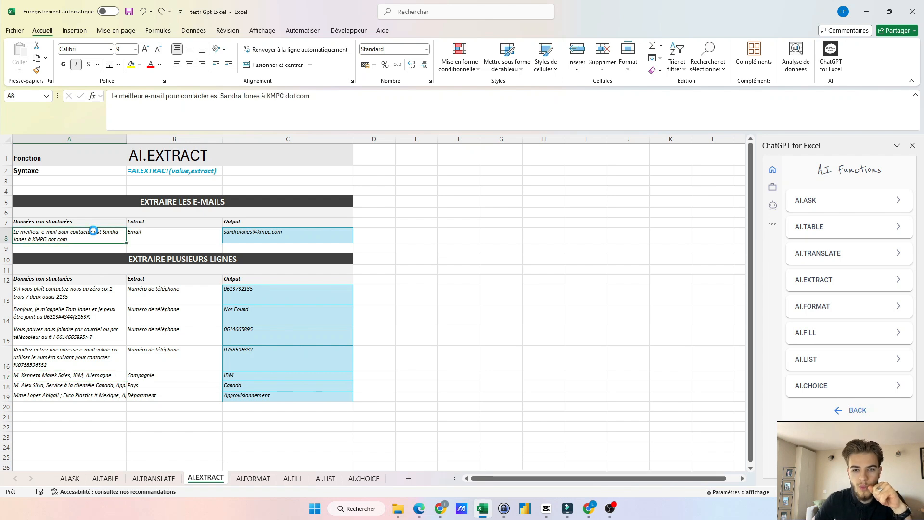
pyautogui.click(180, 236)
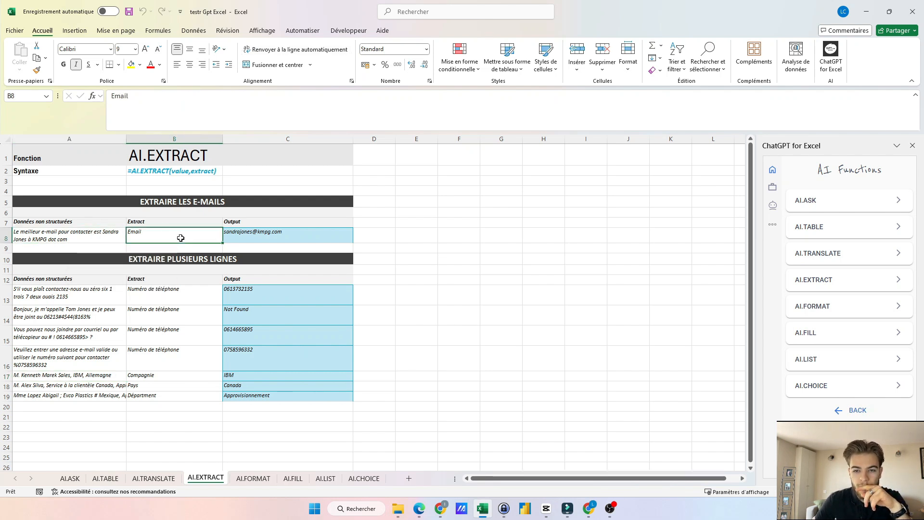
pyautogui.click(253, 240)
pyautogui.click(202, 96)
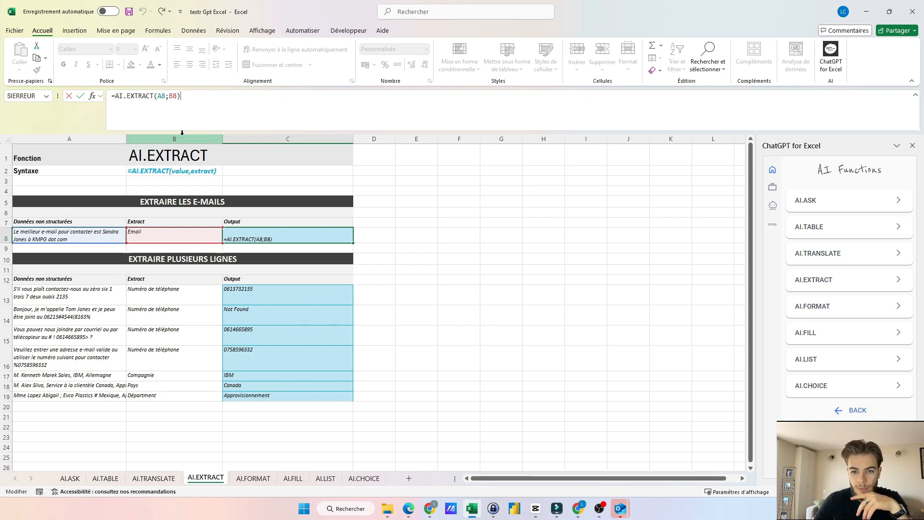
pyautogui.hotkey('ctrl', 'Return')
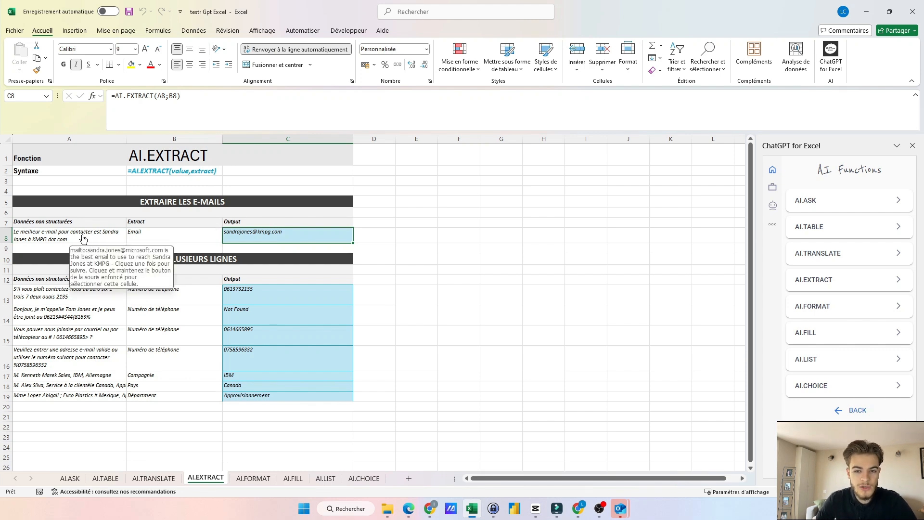
# Compare the unstructured text in A8 with the extracted e-mail output in C8
pyautogui.click(106, 241)
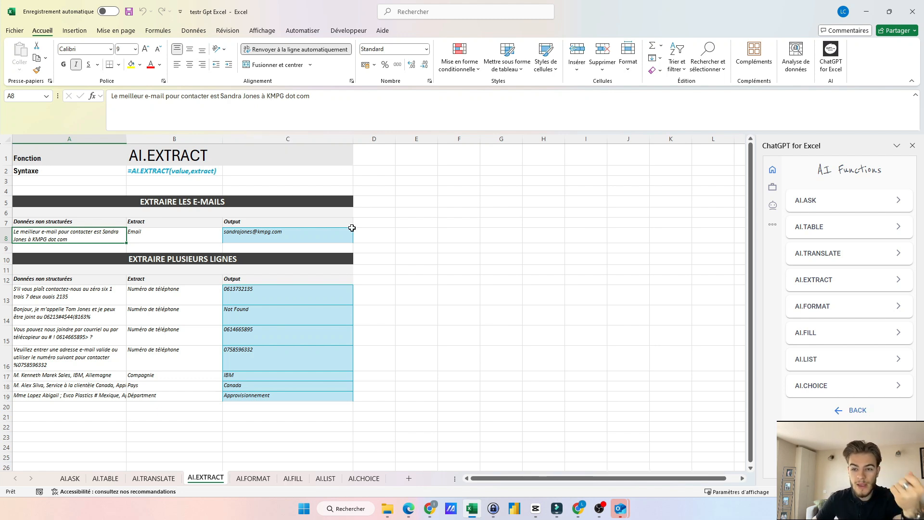
pyautogui.click(335, 239)
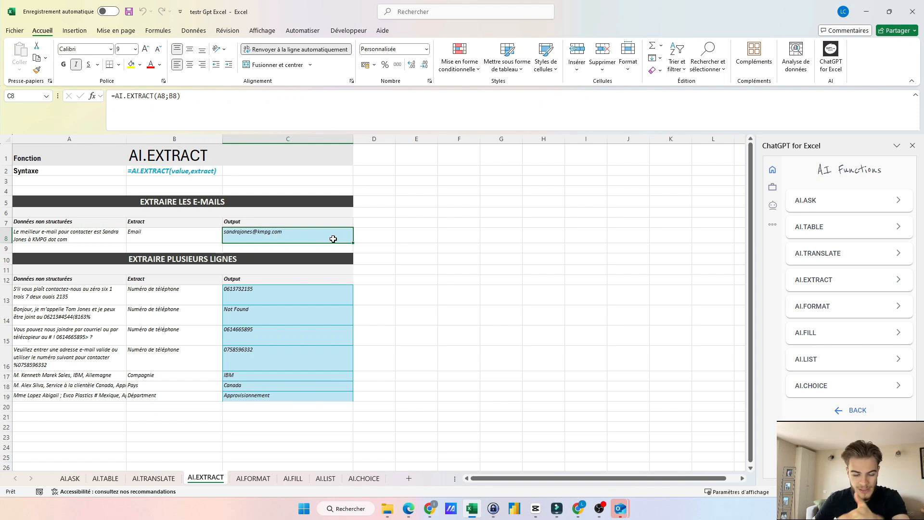
pyautogui.click(97, 241)
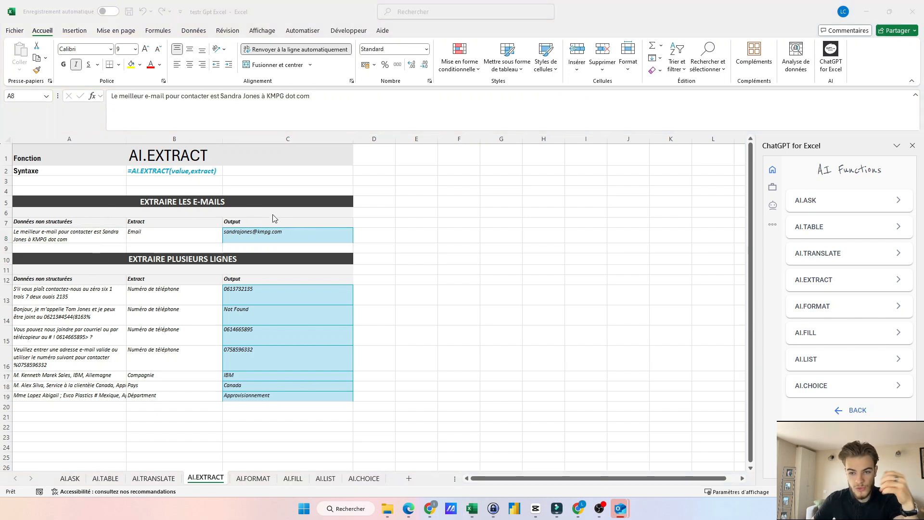
pyautogui.click(83, 242)
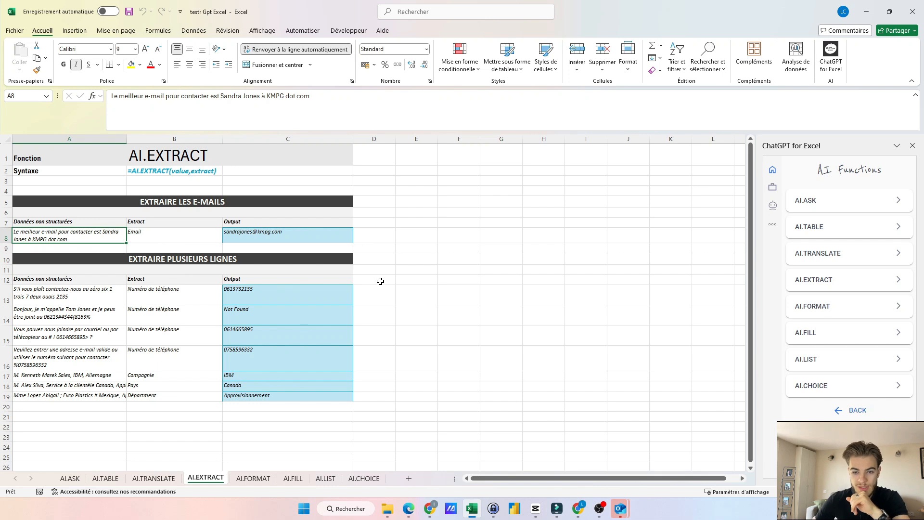
# Inspect the multi-row AI.EXTRACT formula in C13 together with its source text in A13 and extraction type in B13
pyautogui.scroll(-2, 377, 280)
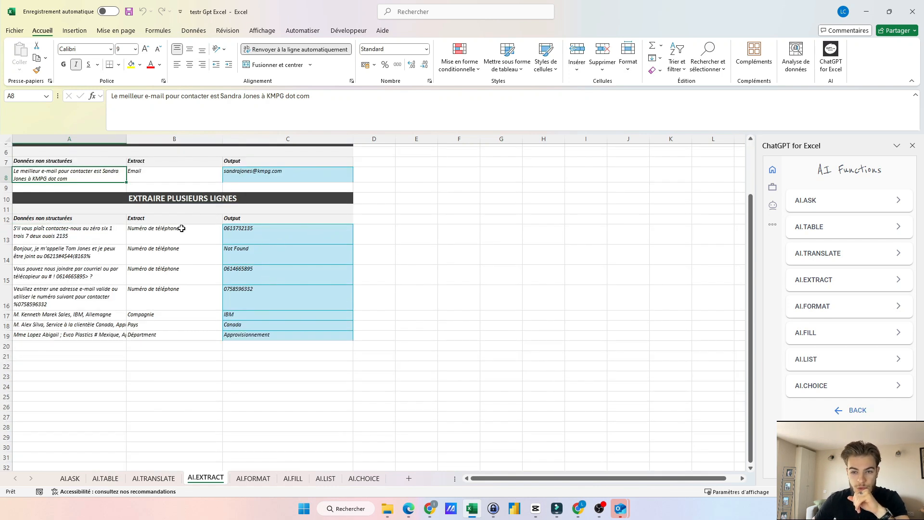
pyautogui.click(155, 233)
pyautogui.click(105, 239)
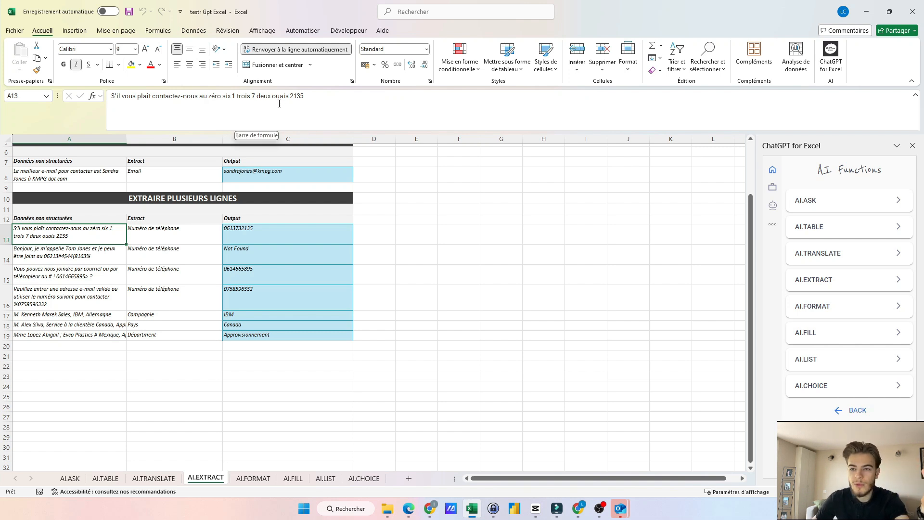
pyautogui.click(287, 237)
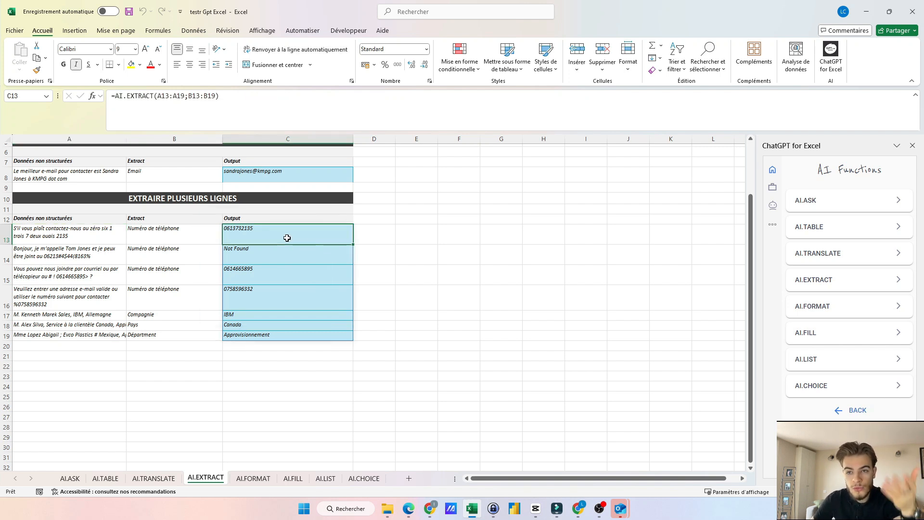
pyautogui.click(259, 93)
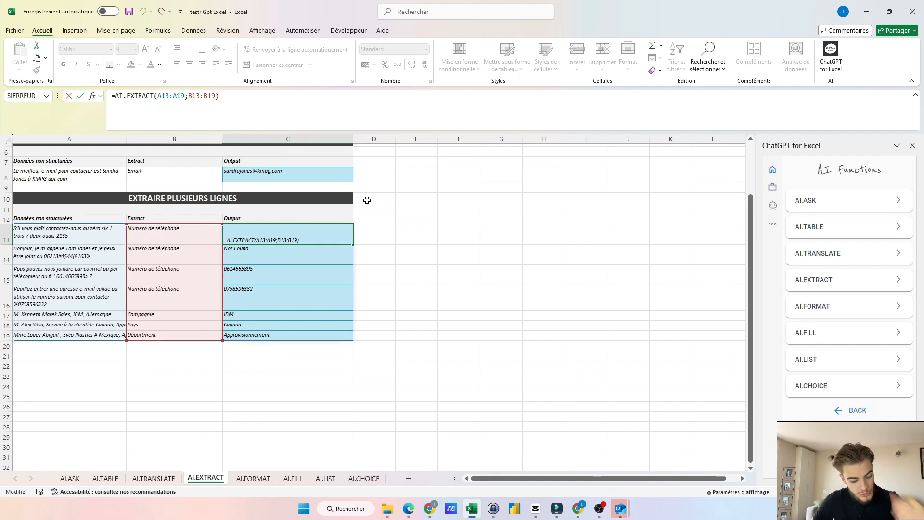
# Compare the phone number outputs in C13:C16 with the unstructured source texts in A14:A16
pyautogui.hotkey('ctrl', 'Return')
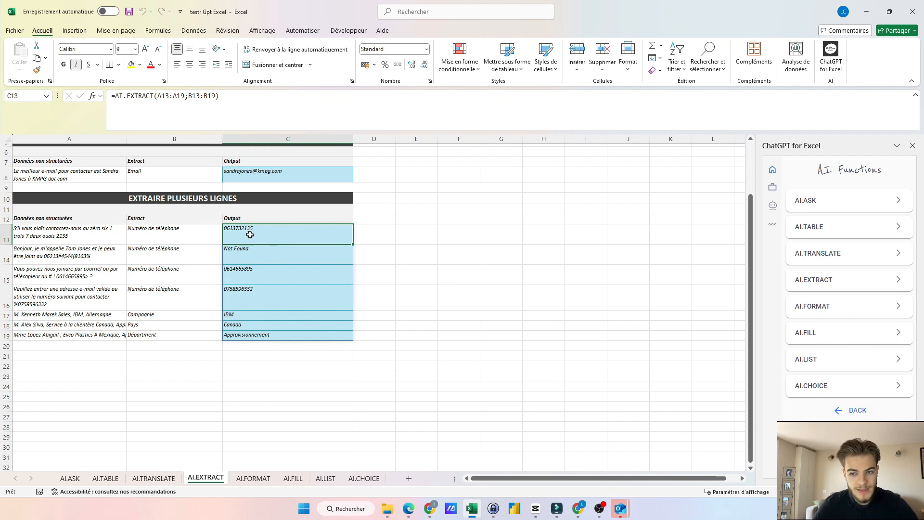
pyautogui.click(251, 255)
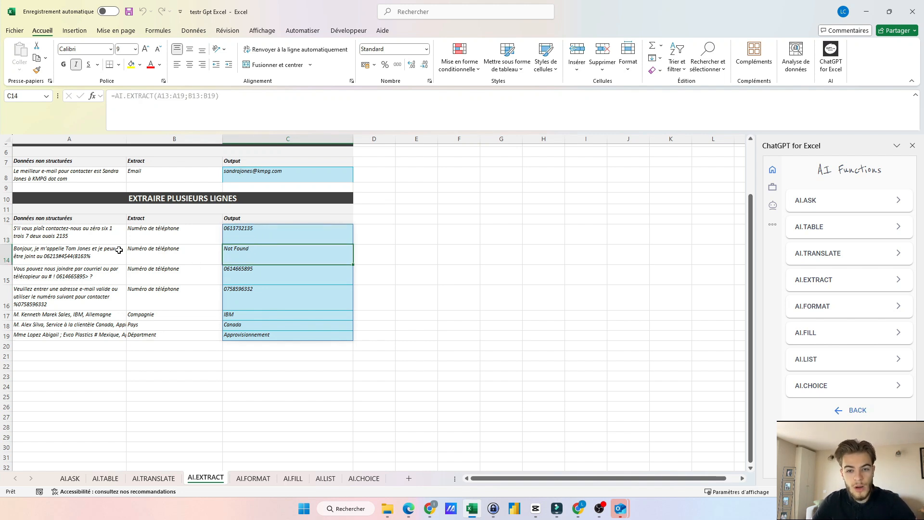
pyautogui.click(91, 254)
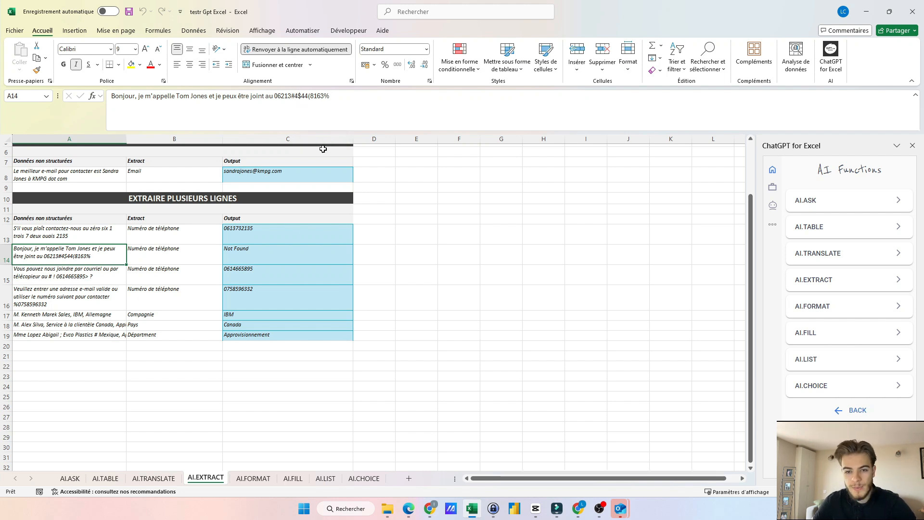
pyautogui.click(112, 273)
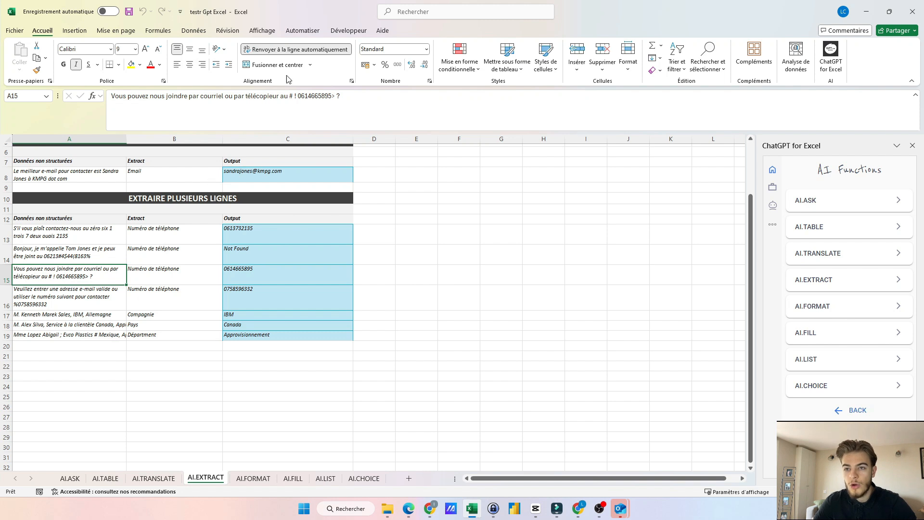
pyautogui.click(104, 290)
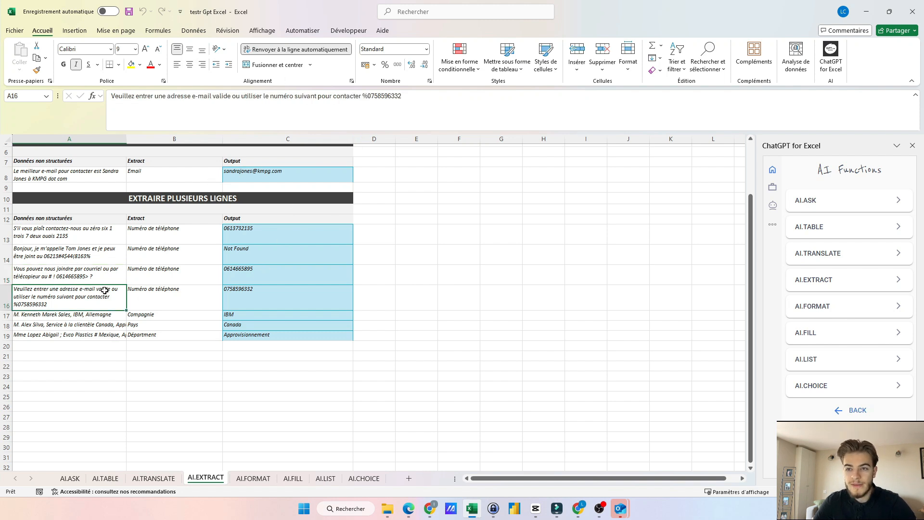
pyautogui.click(112, 254)
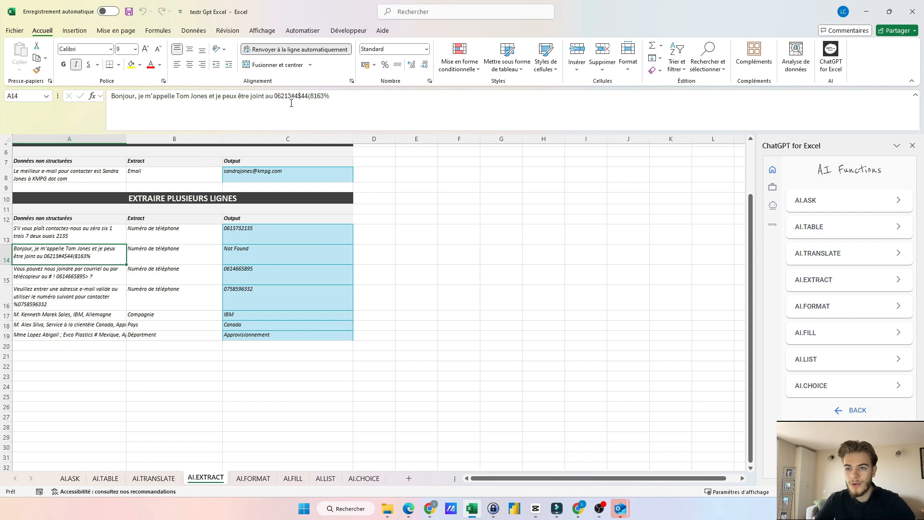
# Review the source texts in A17:A19 against their company, country and department extraction types and outputs
pyautogui.click(99, 314)
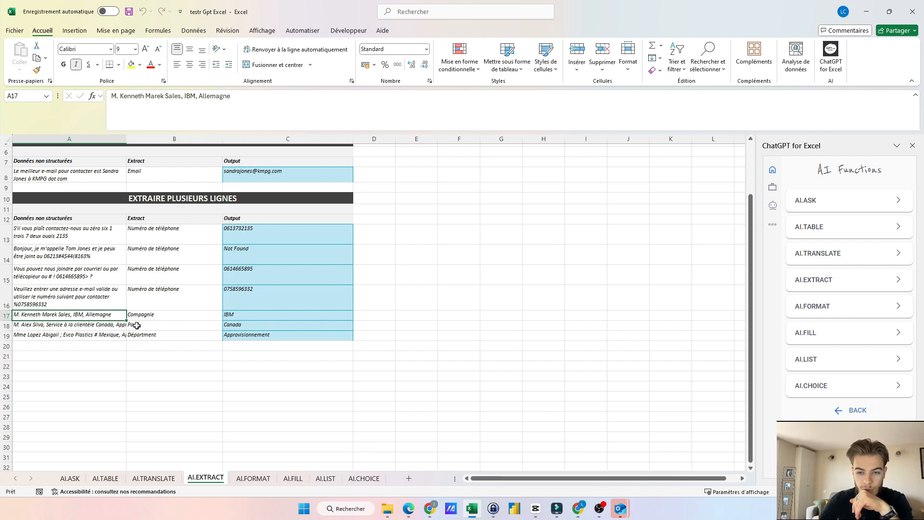
pyautogui.click(97, 325)
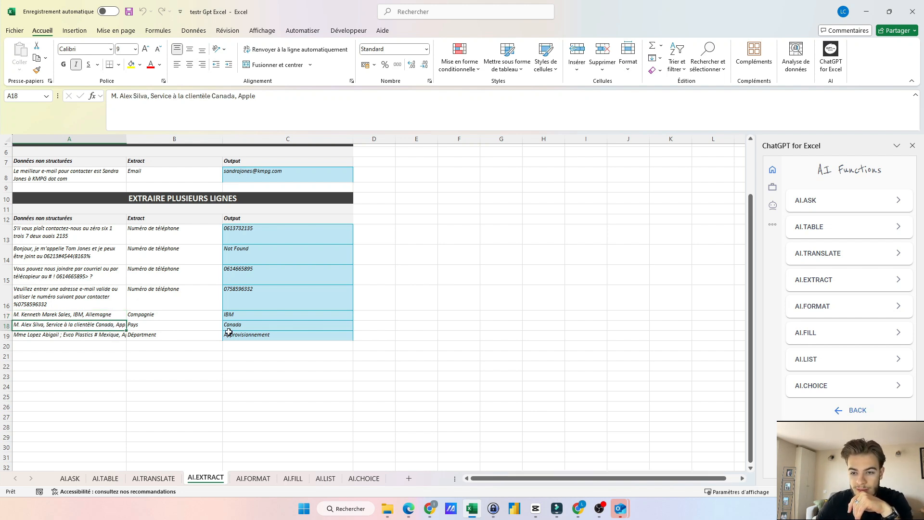
pyautogui.click(78, 338)
pyautogui.scroll(2, 116, 380)
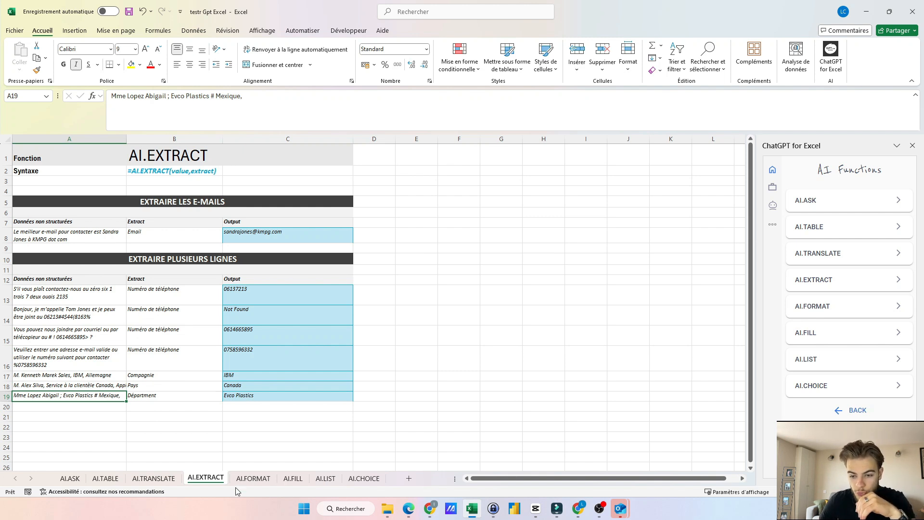
# Switch to the AI.FORMAT sheet and view the standard number formats available for the quantities in F20:F25
pyautogui.click(251, 479)
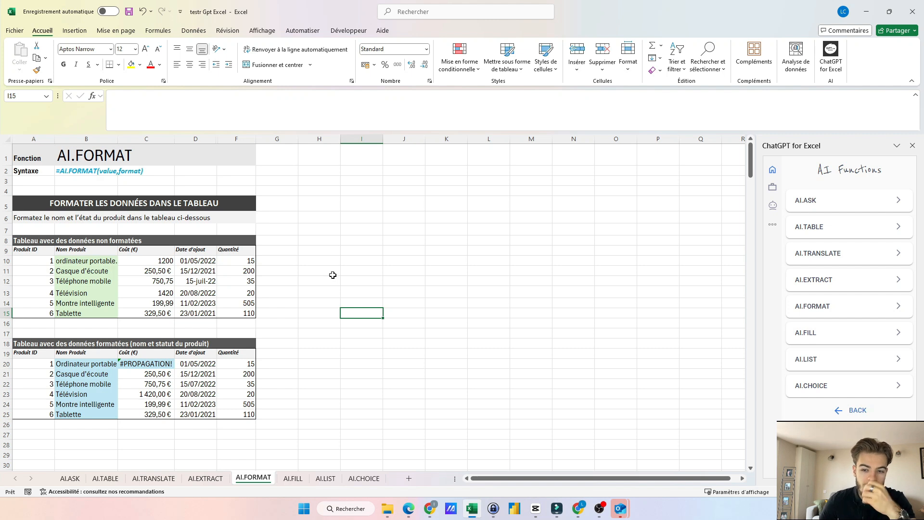
pyautogui.click(307, 261)
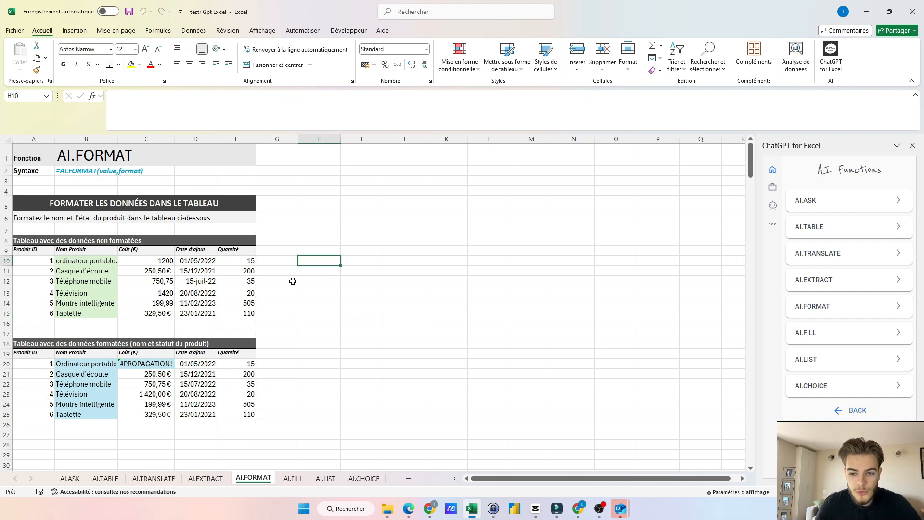
pyautogui.moveTo(243, 364); pyautogui.dragTo(245, 410)
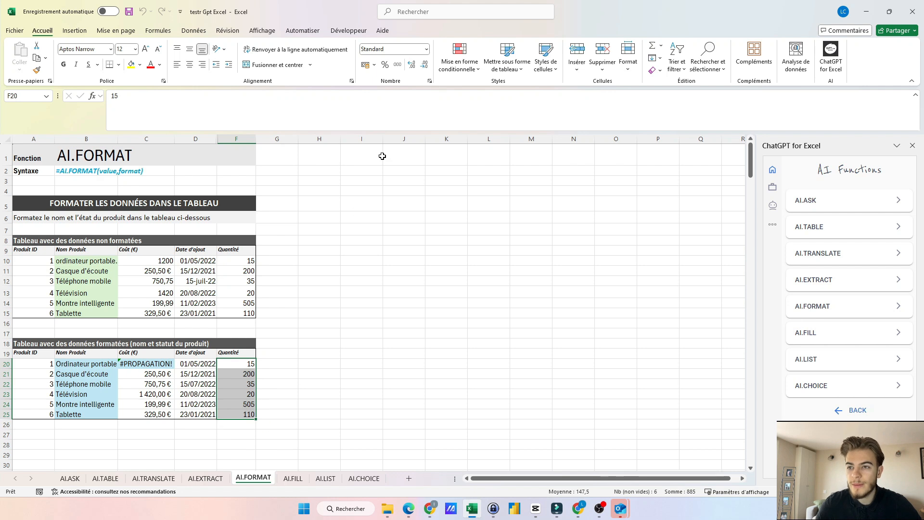
pyautogui.click(426, 50)
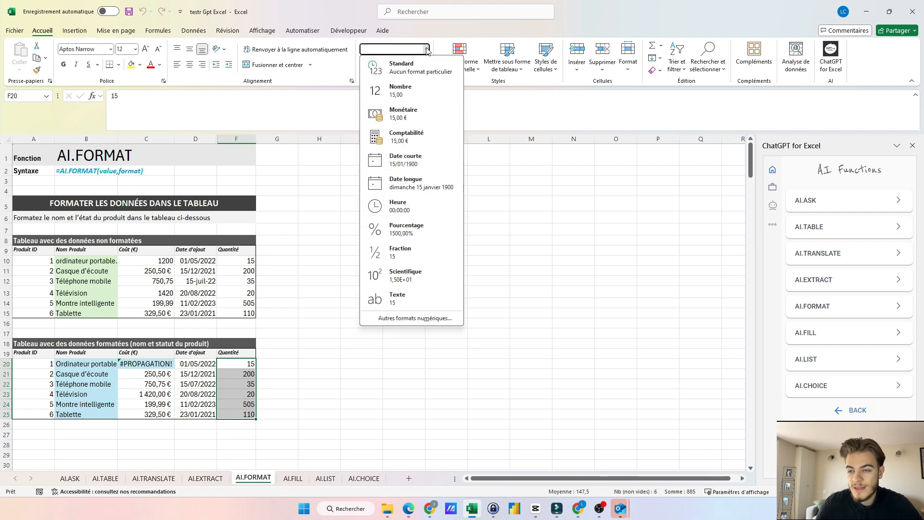
pyautogui.click(427, 49)
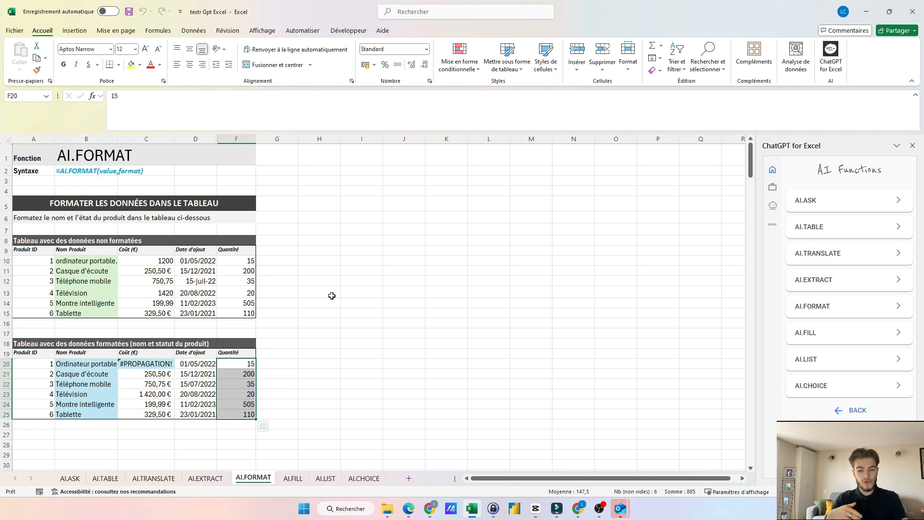
pyautogui.click(365, 208)
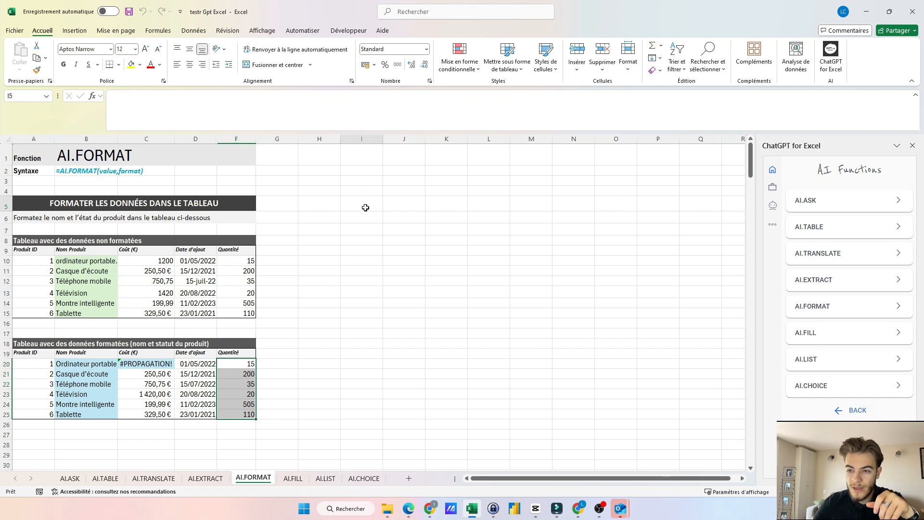
pyautogui.click(402, 199)
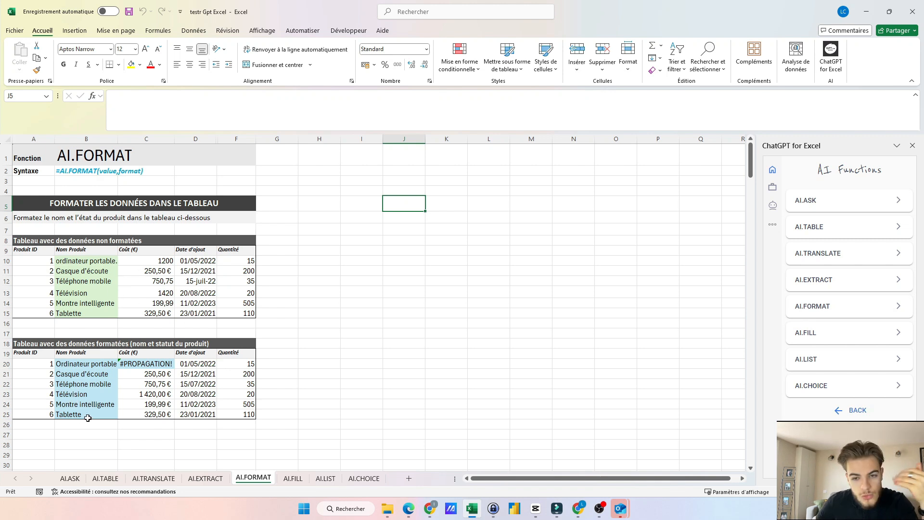
# Examine the inconsistently formatted costs in C10:C15 and the dates beside them in the unformatted table
pyautogui.moveTo(147, 260); pyautogui.dragTo(159, 306)
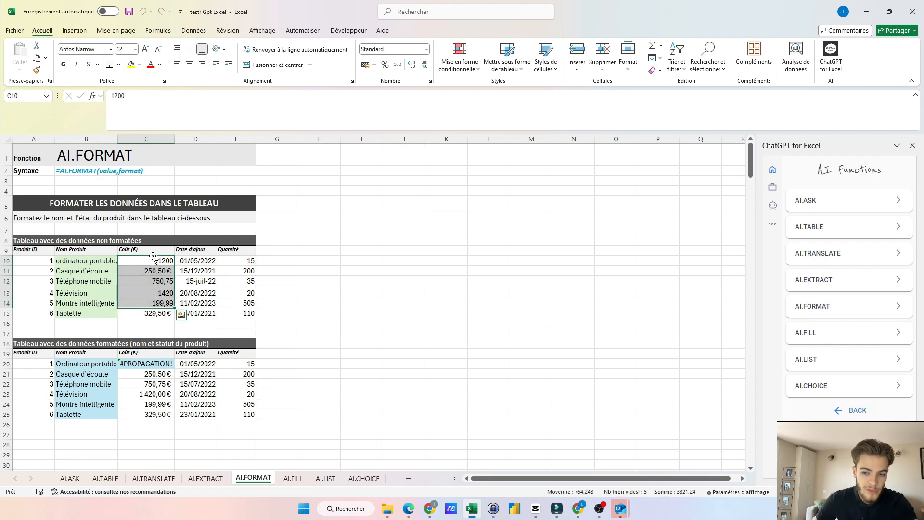
pyautogui.moveTo(152, 263); pyautogui.dragTo(152, 316)
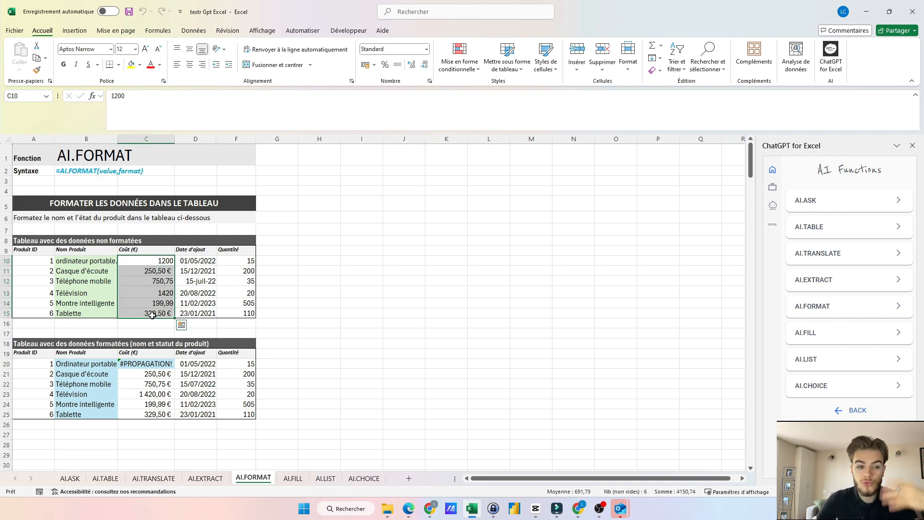
pyautogui.click(198, 269)
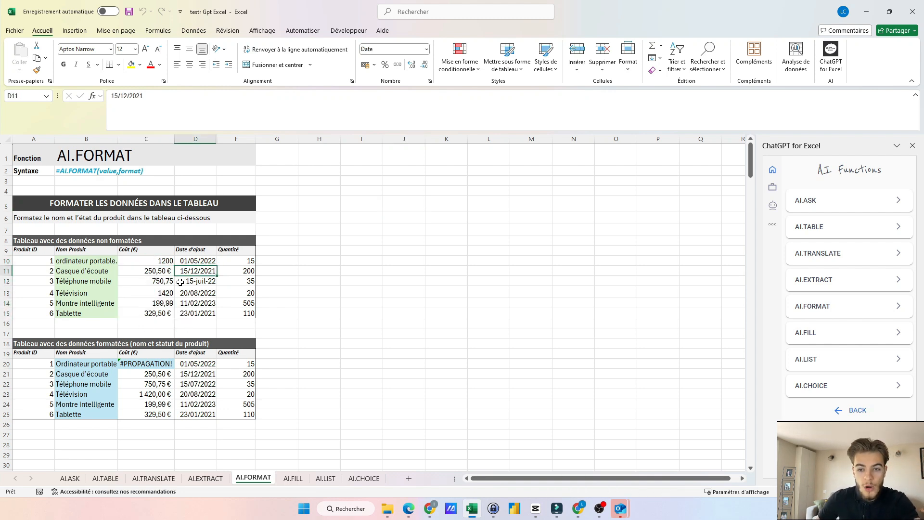
pyautogui.click(143, 261)
pyautogui.moveTo(142, 263); pyautogui.dragTo(145, 315)
# Examine the column headers in A19:F19 of the formatted table, particularly the cost header in C19
pyautogui.click(135, 354)
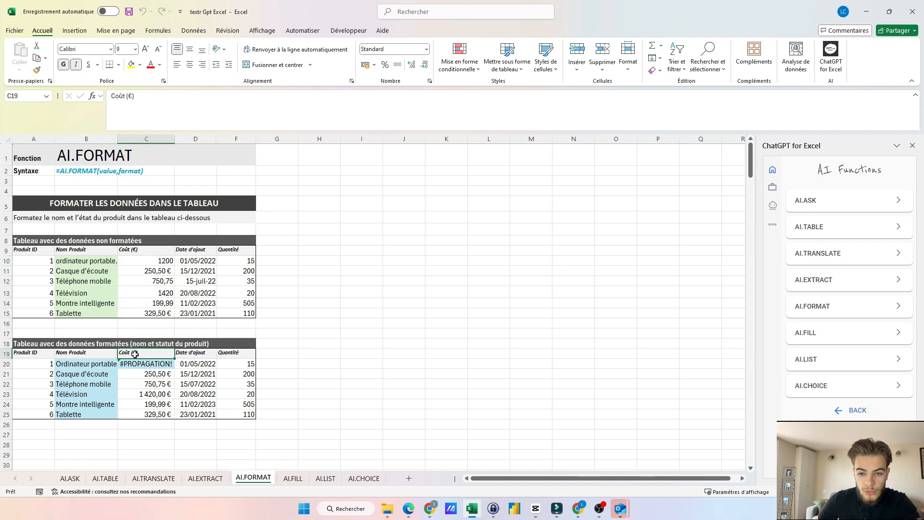
pyautogui.moveTo(236, 354); pyautogui.dragTo(45, 351)
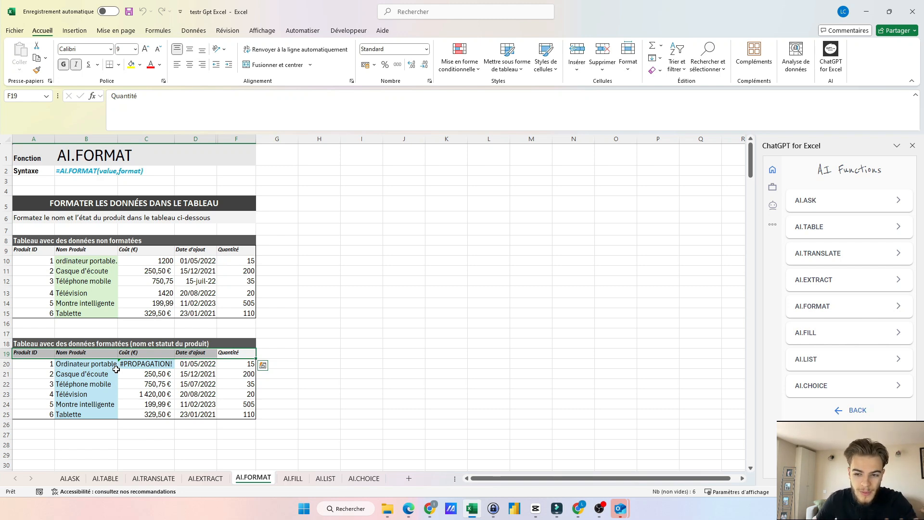
pyautogui.click(149, 383)
pyautogui.click(143, 356)
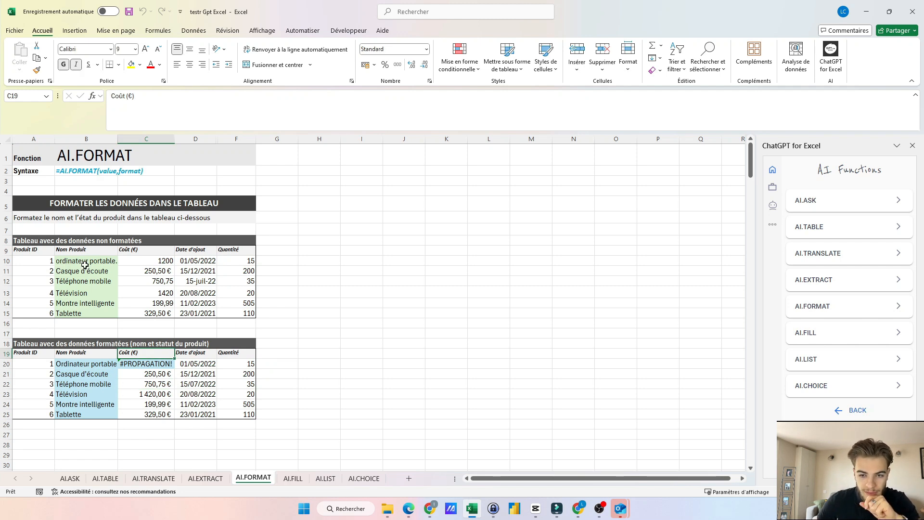
# Inspect the AI.FORMAT formula in B20 and the product name header in B19 that it uses as format
pyautogui.click(90, 365)
pyautogui.press('F2')
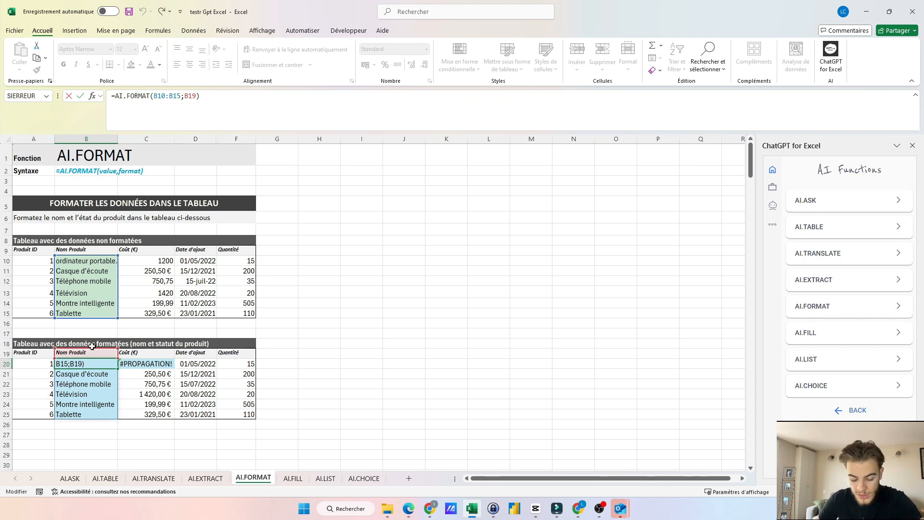
pyautogui.press('Return')
pyautogui.click(103, 353)
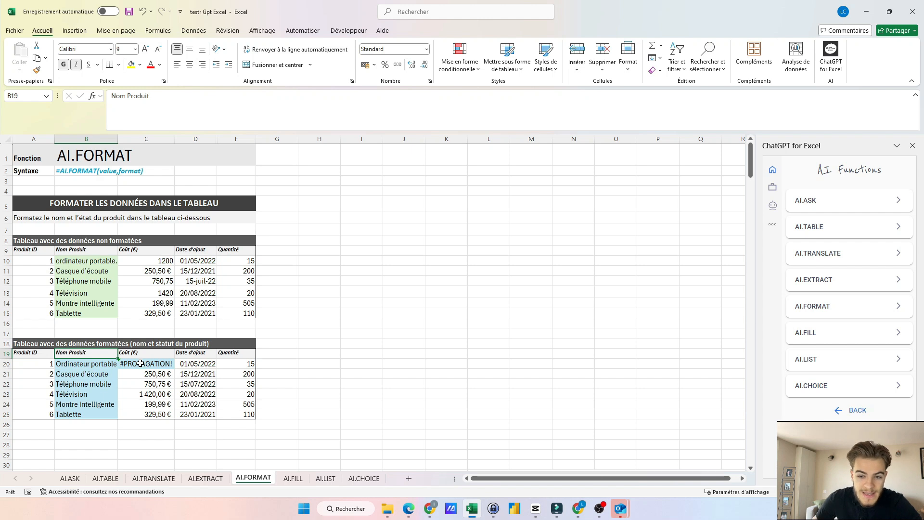
# Inspect the AI.FORMAT formula in C20 with its arguments C10:C15 and C19, and the cost values in C21:C25
pyautogui.click(143, 363)
pyautogui.click(217, 98)
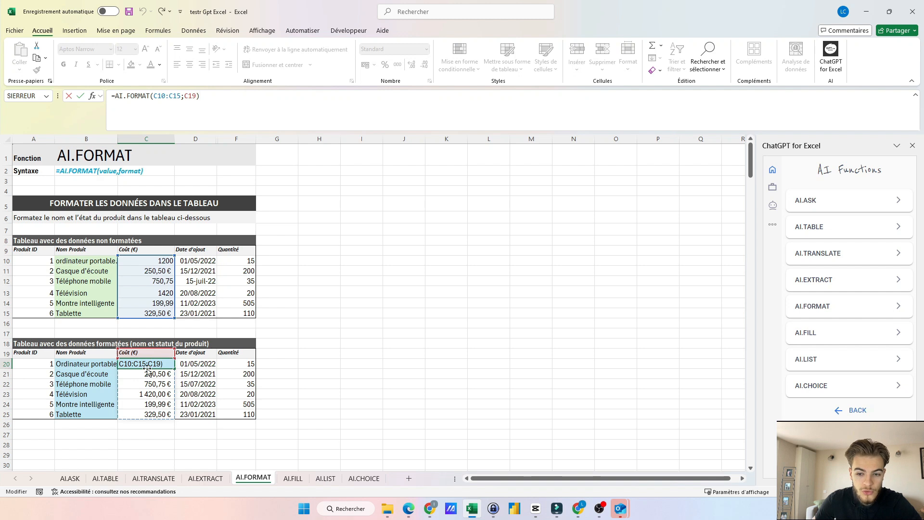
pyautogui.press('Return')
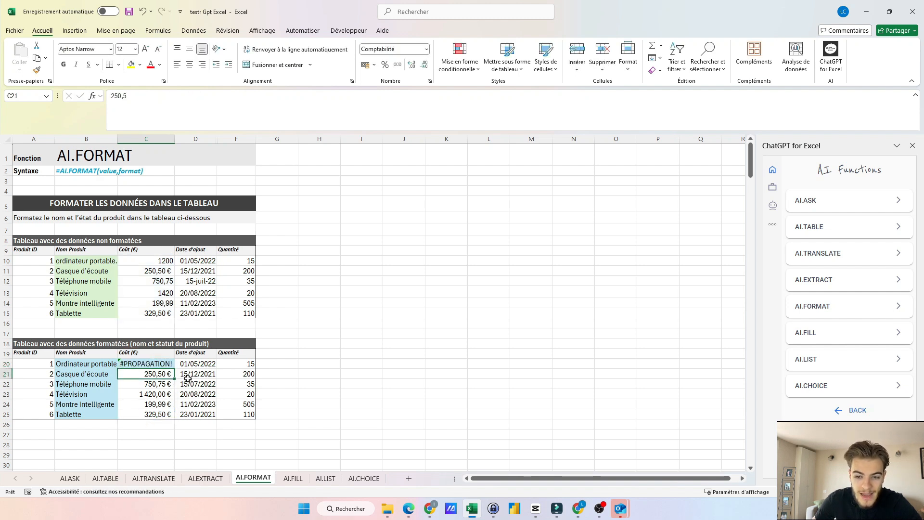
pyautogui.moveTo(139, 375); pyautogui.dragTo(137, 417)
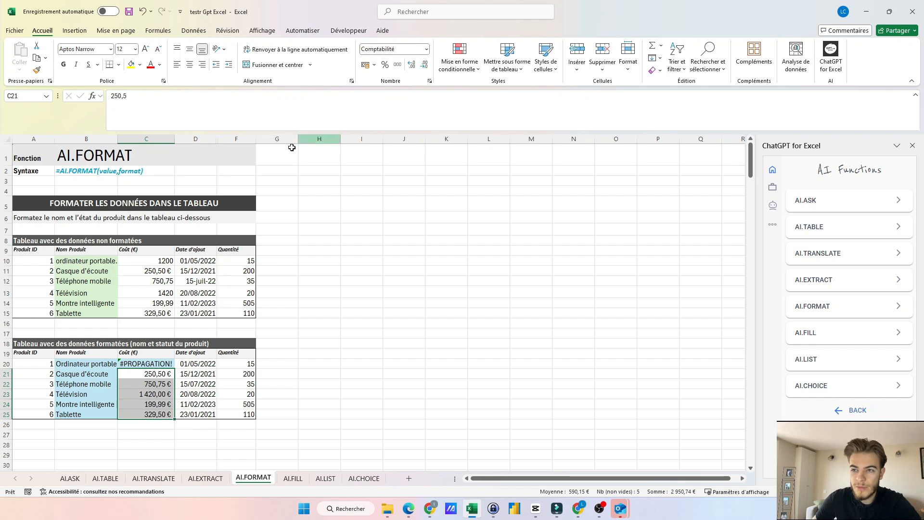
pyautogui.hotkey('ctrl', 'c')
pyautogui.click(153, 365)
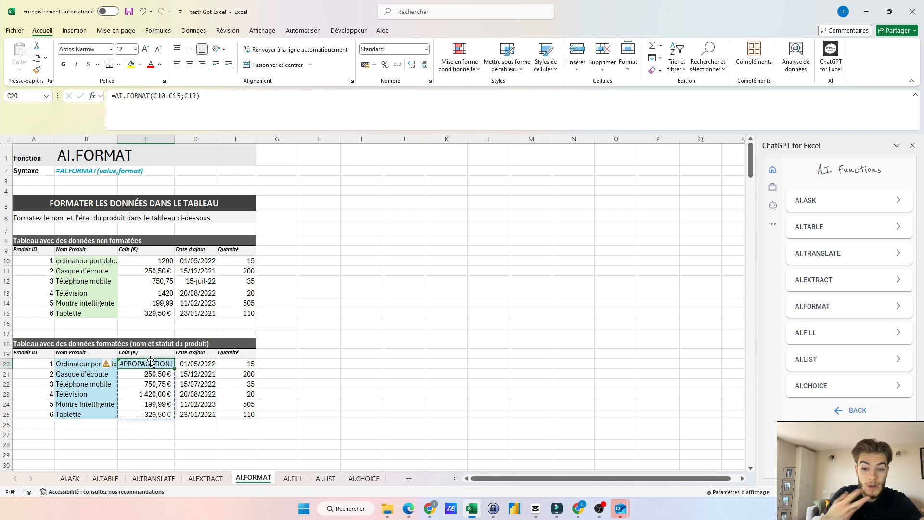
# Change the cost header in C19 to "comptabilité en €"
pyautogui.click(138, 354)
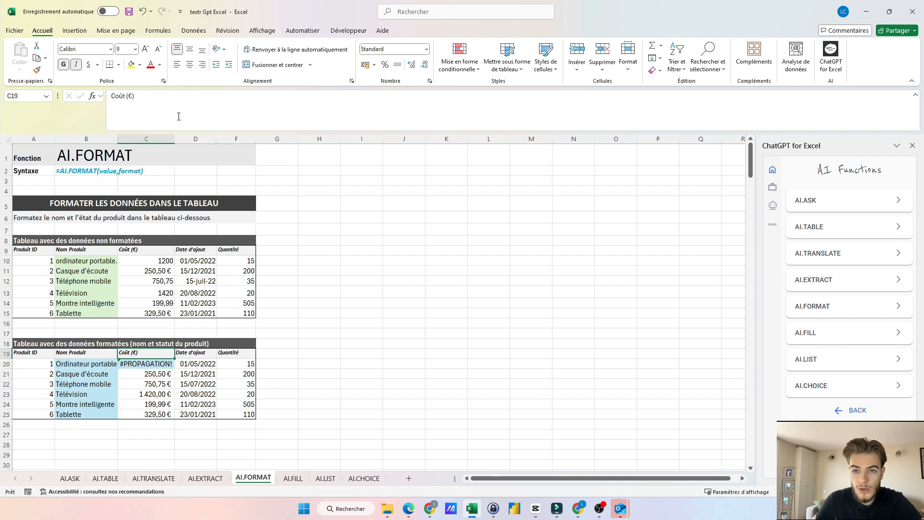
pyautogui.tripleClick(127, 94)
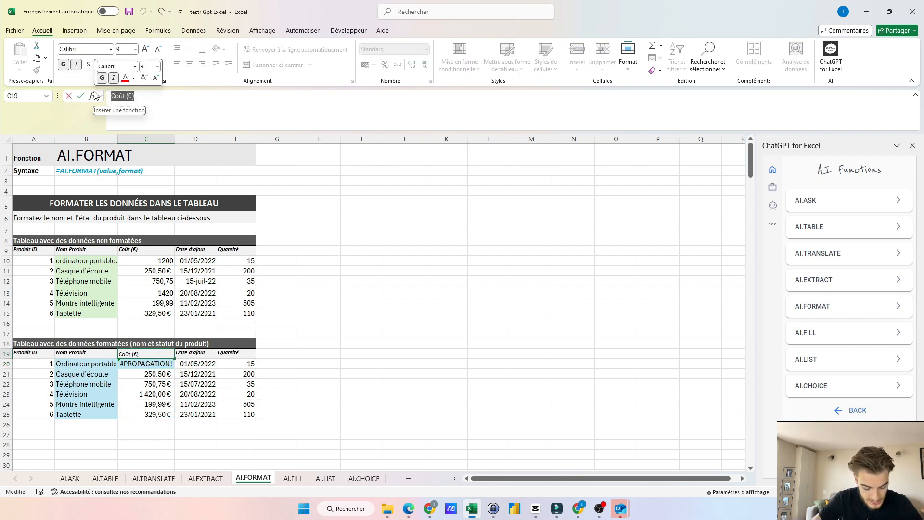
pyautogui.write('comp')
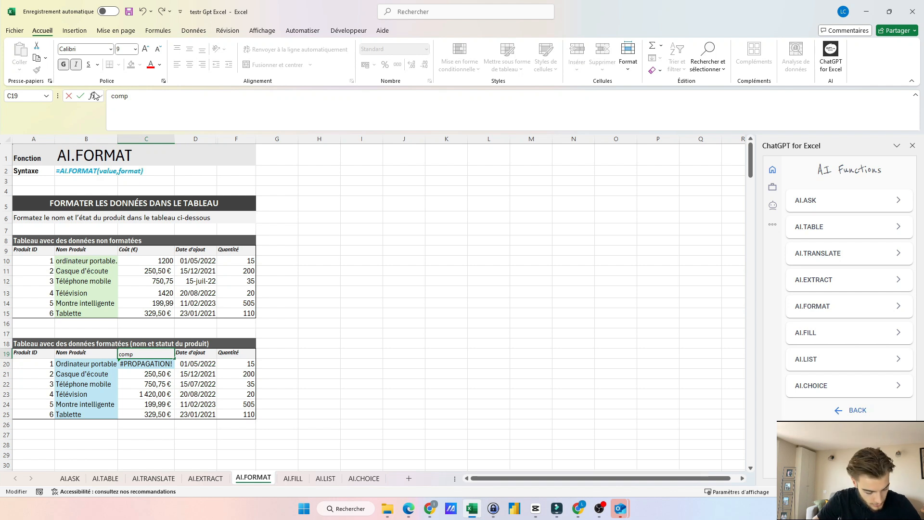
pyautogui.write('tabilité')
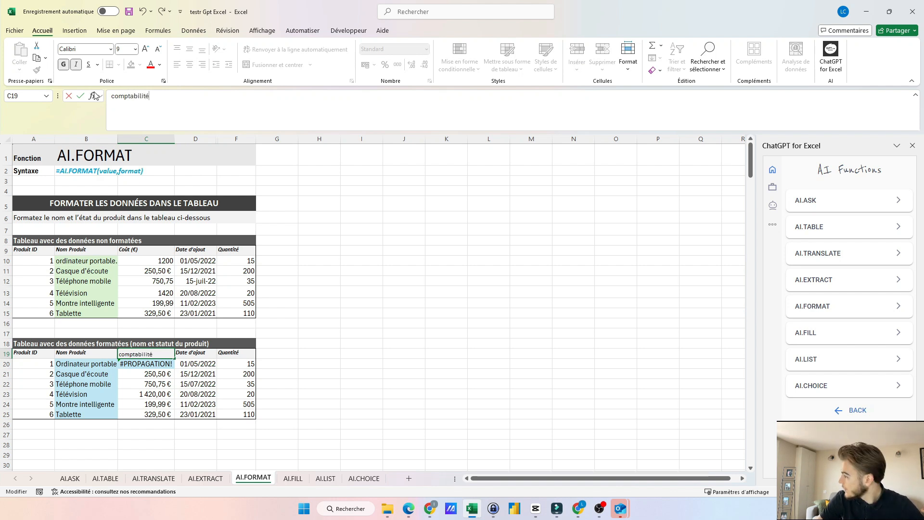
pyautogui.write(' en €')
pyautogui.press('Return')
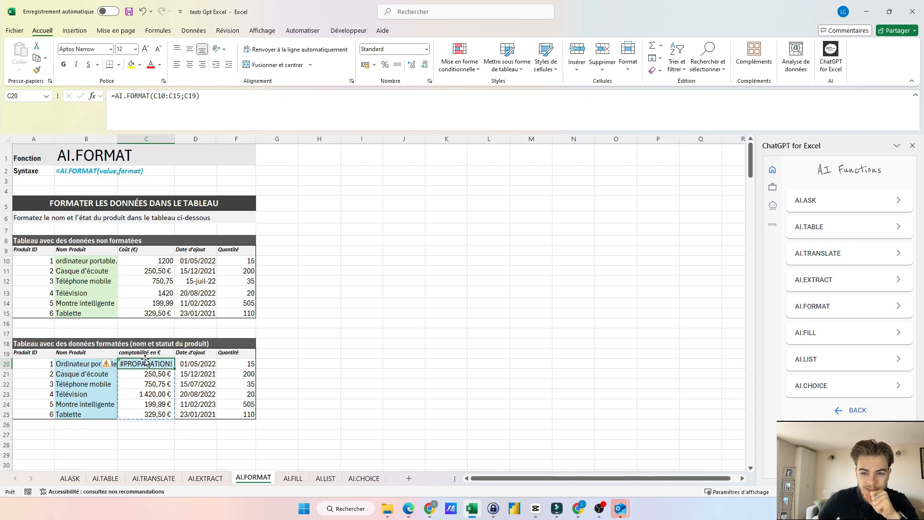
# Enter an AI.FORMAT formula in D20 that formats the date in D12 with the format "date"
pyautogui.click(198, 365)
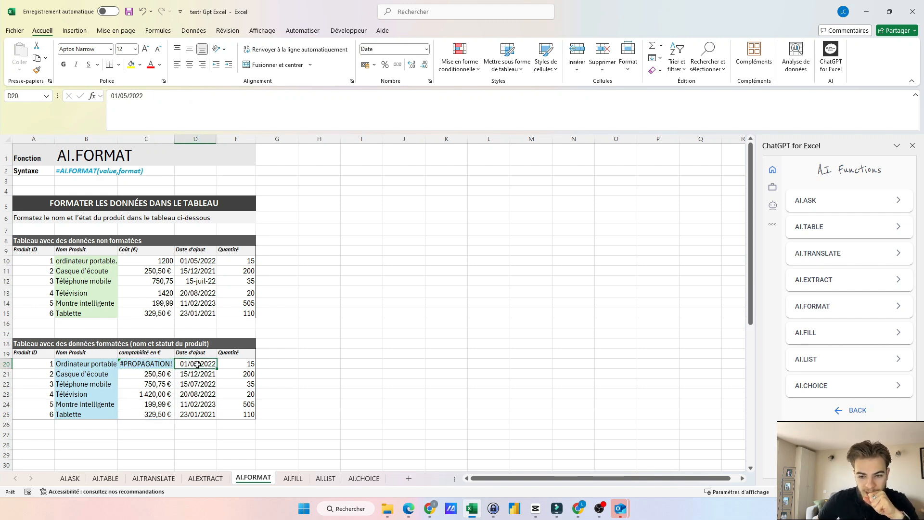
pyautogui.moveTo(147, 94); pyautogui.dragTo(91, 86)
pyautogui.write('=ai')
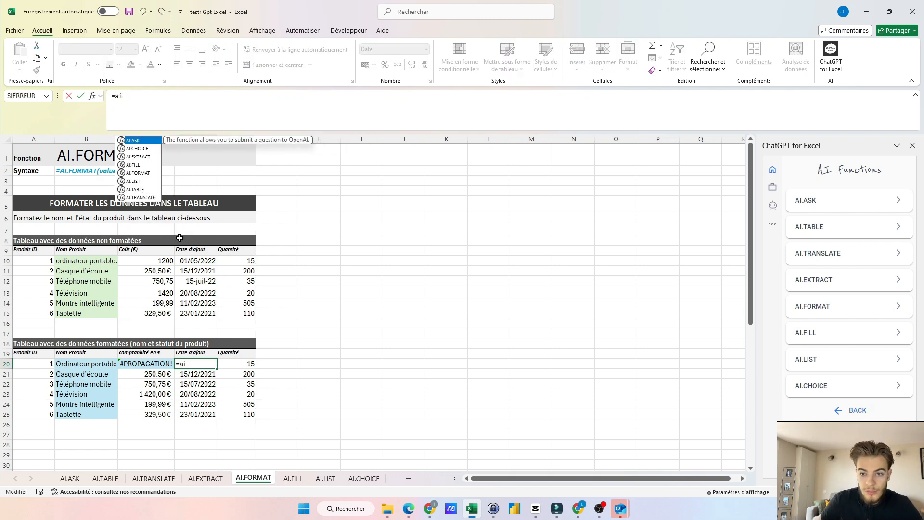
pyautogui.doubleClick(147, 174)
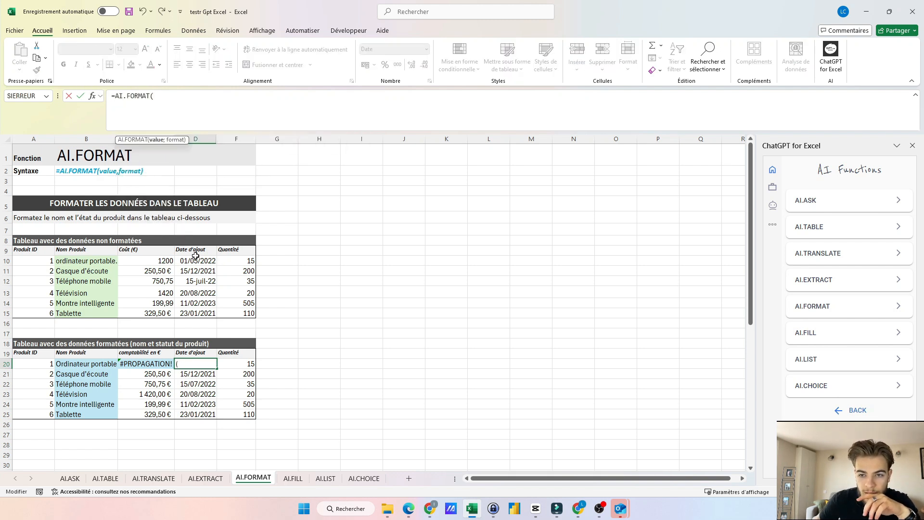
pyautogui.moveTo(195, 260); pyautogui.dragTo(195, 282)
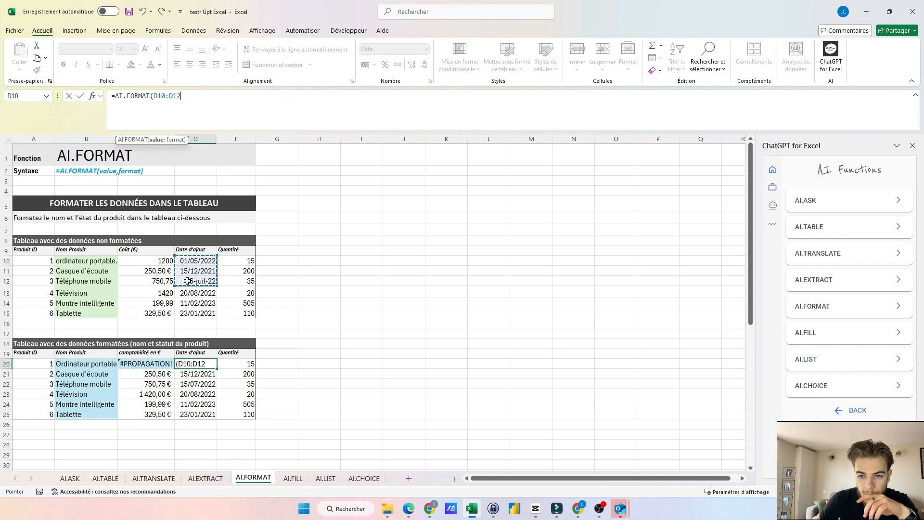
pyautogui.click(189, 280)
pyautogui.write(';')
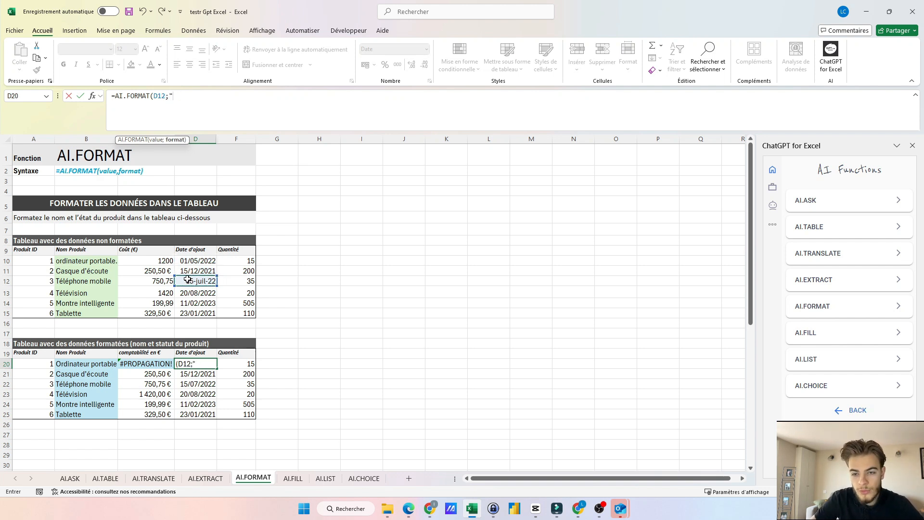
pyautogui.write('"d')
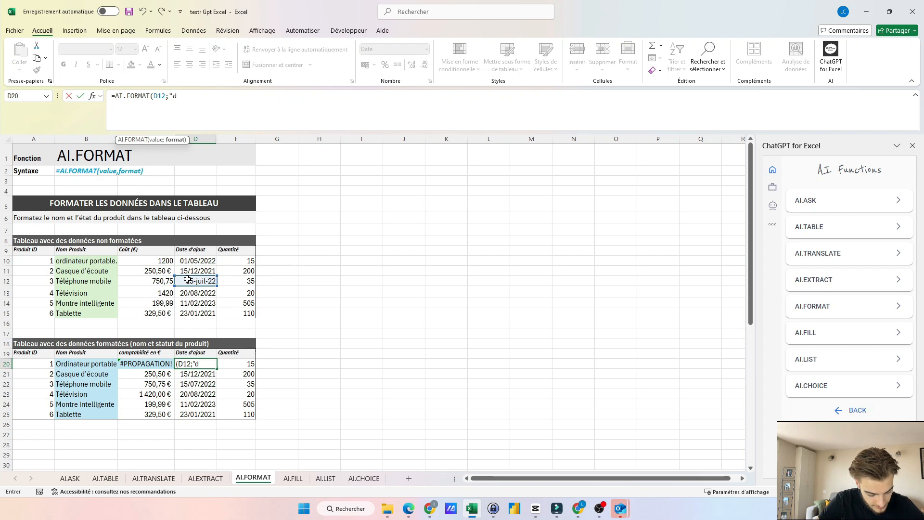
pyautogui.write('ate")')
pyautogui.press('Return')
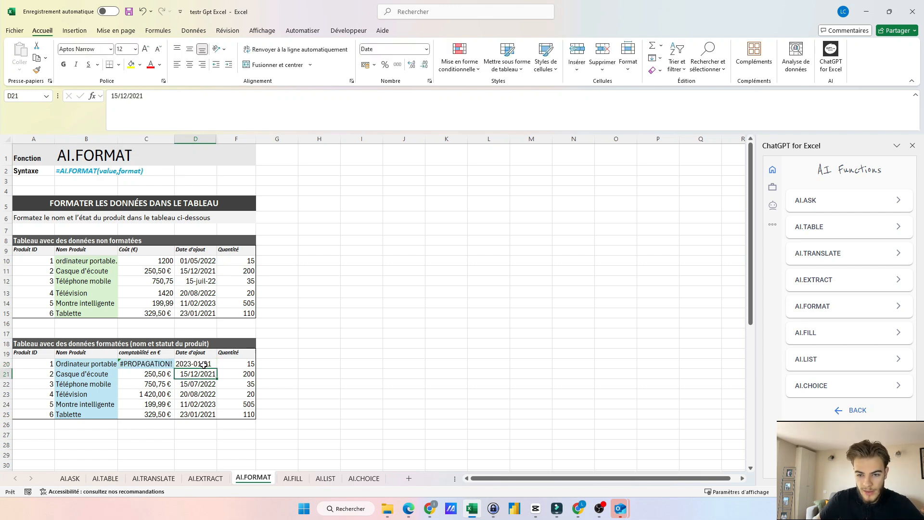
# Change the format argument of the AI.FORMAT formula in D20 to "date : YYYYMMDD"
pyautogui.click(205, 364)
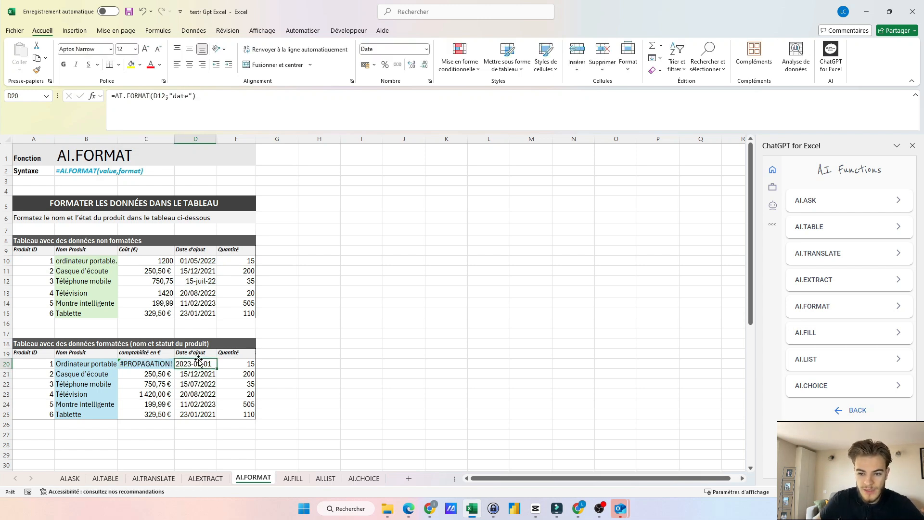
pyautogui.click(188, 95)
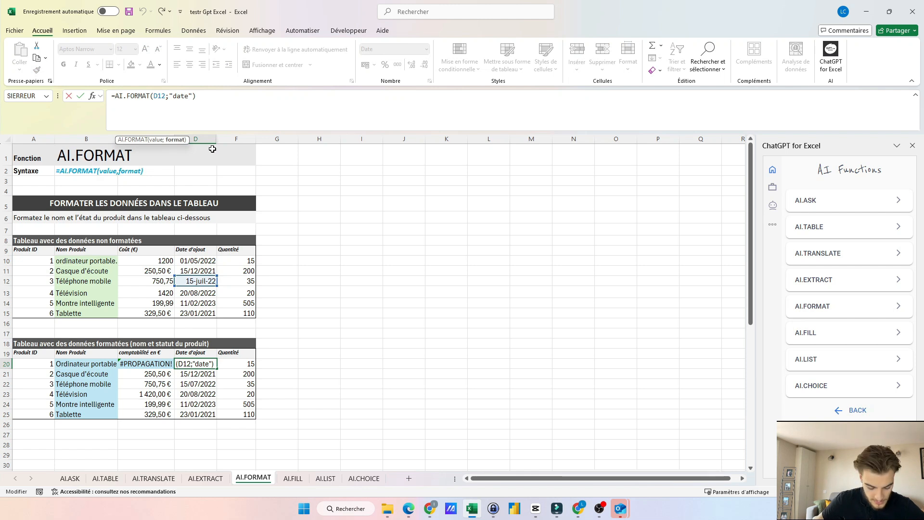
pyautogui.write(':')
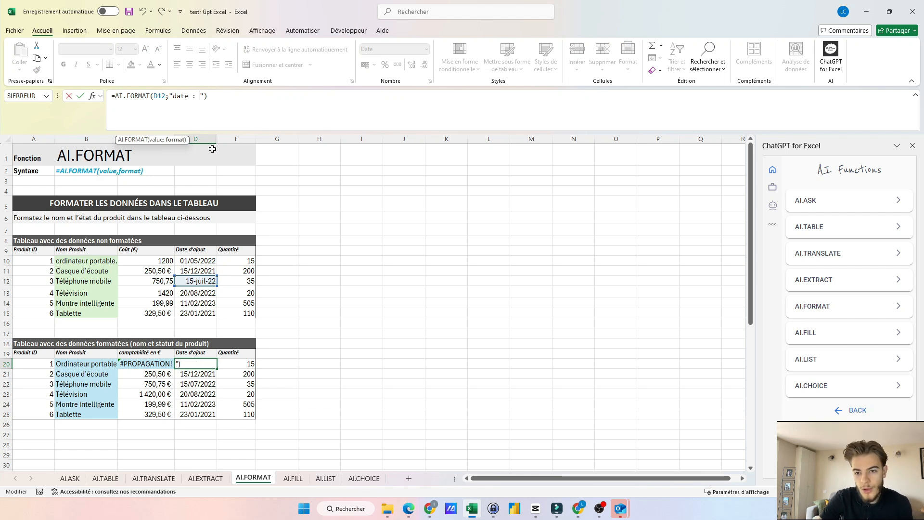
pyautogui.write(' YYYYMM')
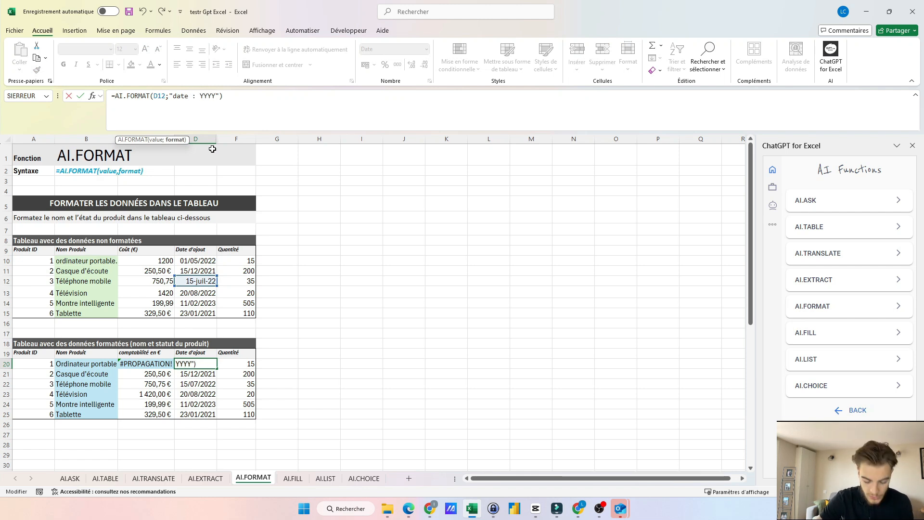
pyautogui.write('DD')
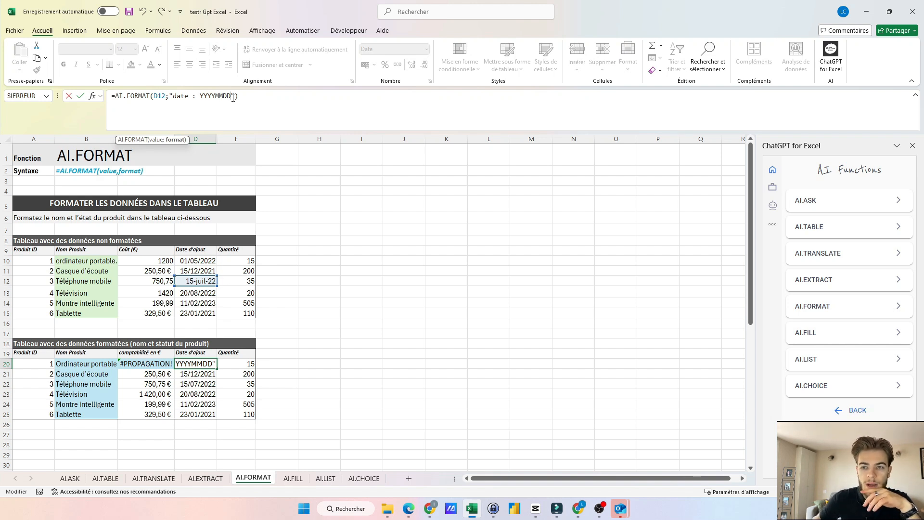
pyautogui.write('"')
pyautogui.press('Return')
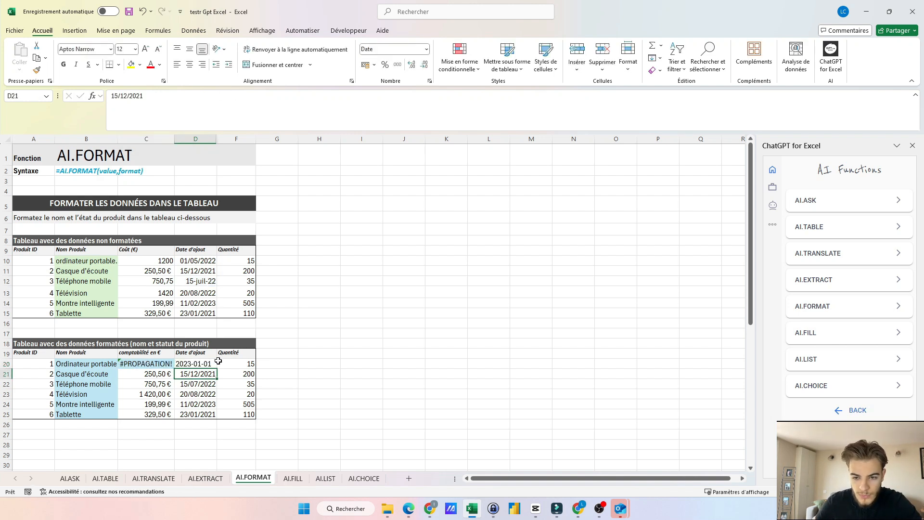
# Replace the format argument of the AI.FORMAT formula in D20 with "DD/MM/YYYY"
pyautogui.click(207, 364)
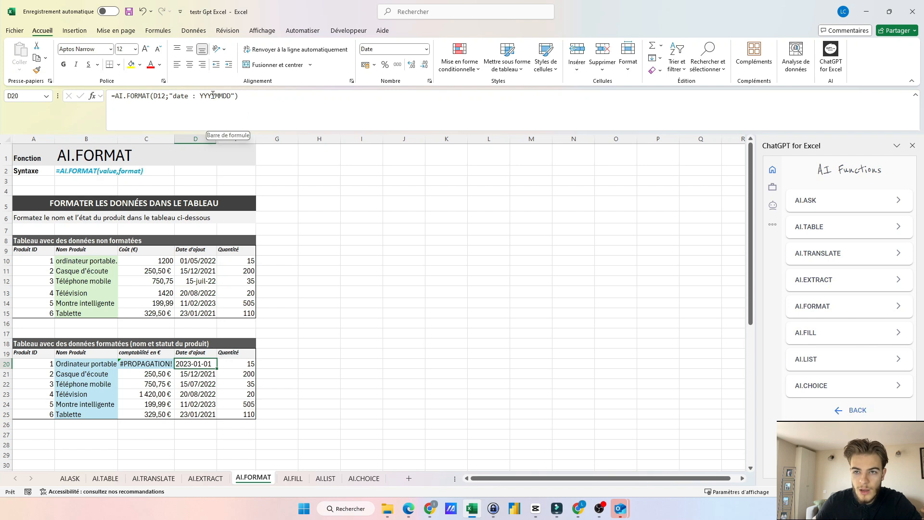
pyautogui.moveTo(231, 96); pyautogui.dragTo(172, 97)
pyautogui.press('Escape')
pyautogui.hotkey('ctrl', 'y')
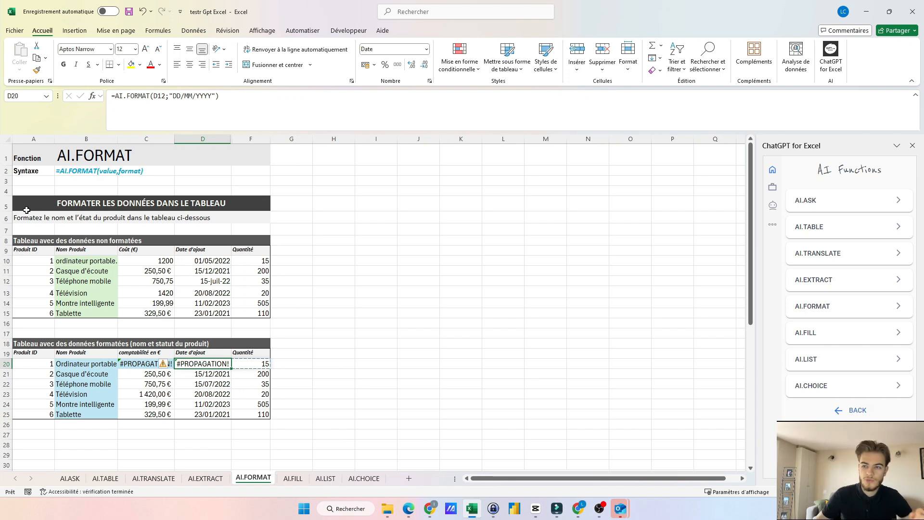
# Review the number format categories and the available date types for D20, closing the cell format settings without applying anything
pyautogui.click(426, 50)
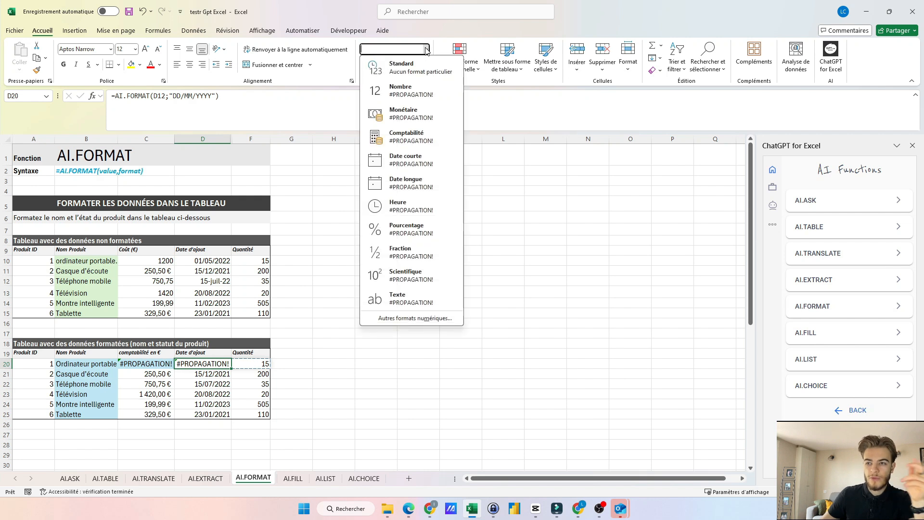
pyautogui.click(426, 50)
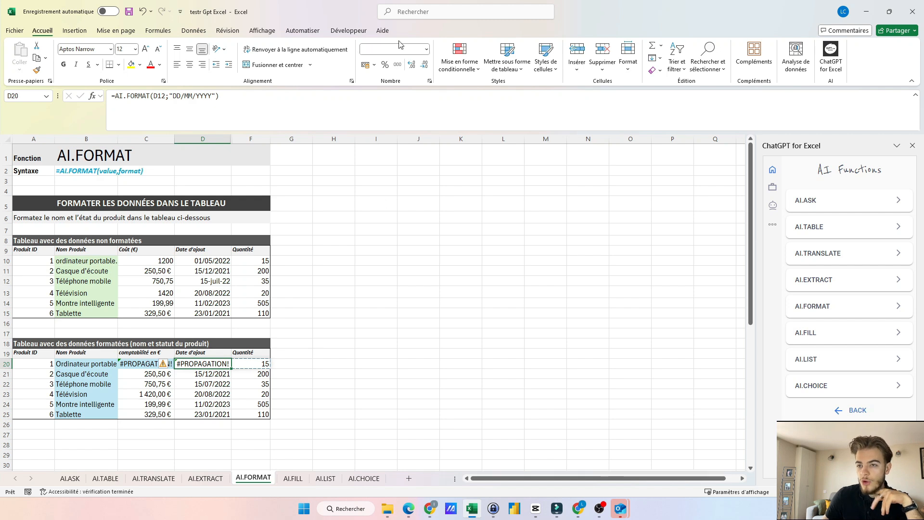
pyautogui.click(430, 81)
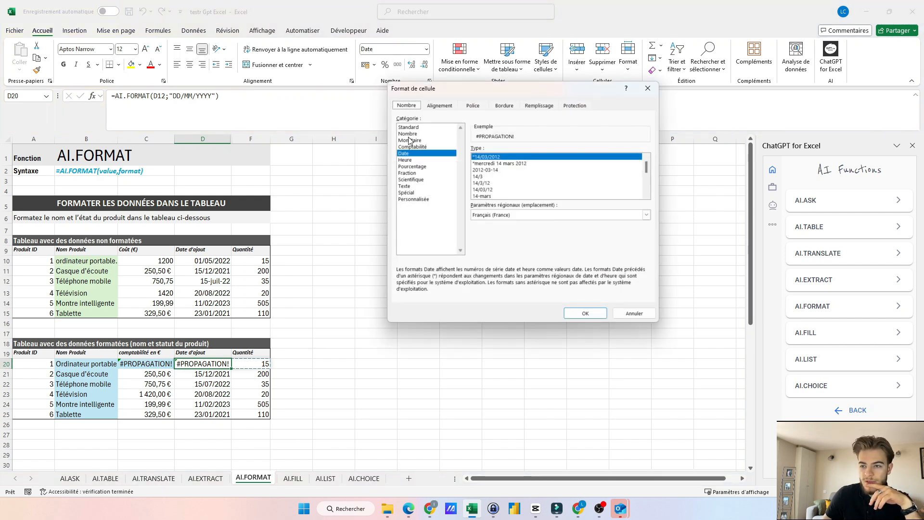
pyautogui.scroll(-5, 503, 179)
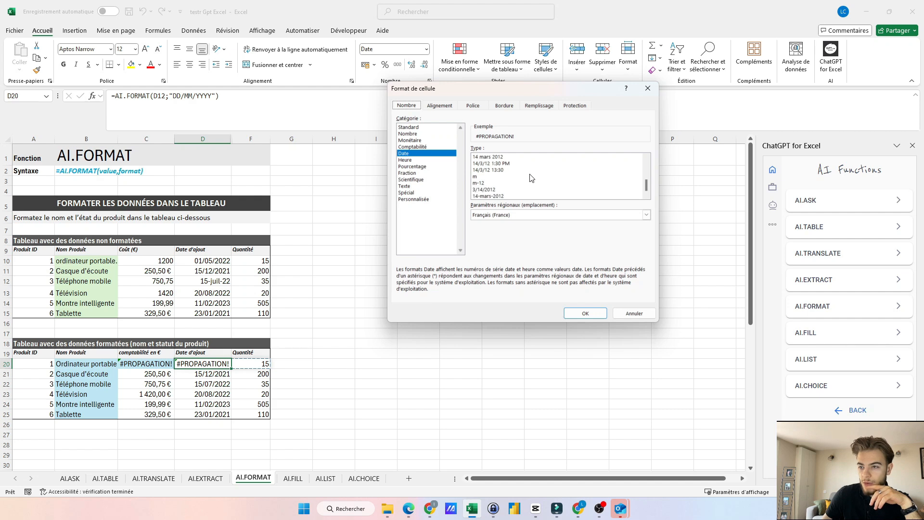
pyautogui.scroll(5, 531, 178)
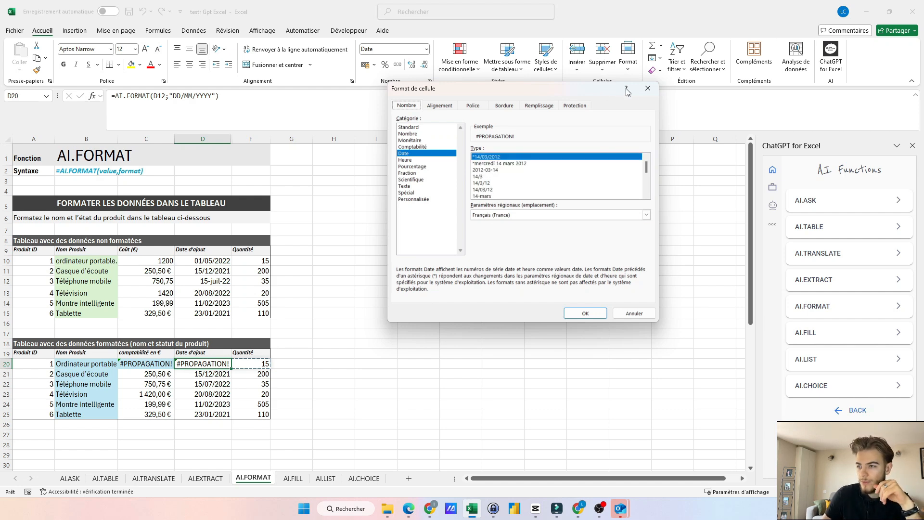
pyautogui.click(648, 88)
pyautogui.moveTo(160, 387); pyautogui.dragTo(207, 386)
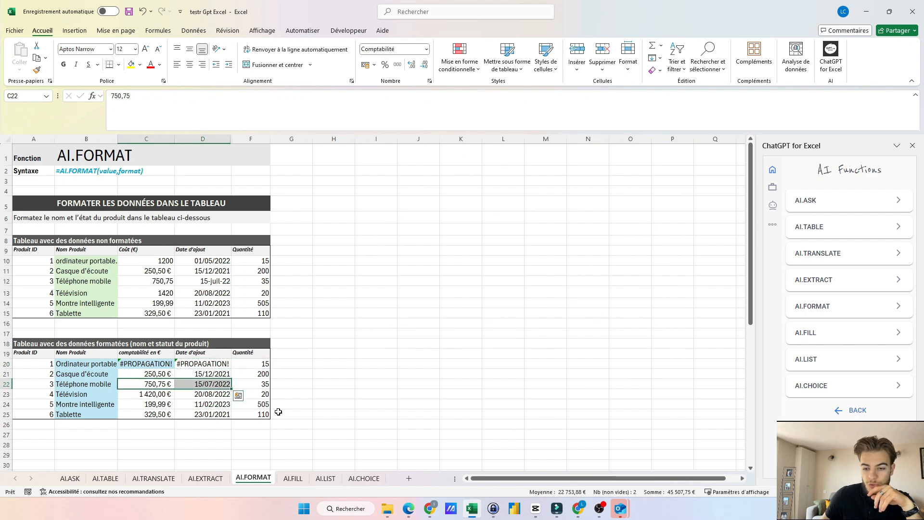
pyautogui.click(280, 413)
# Open the AI.FILL sheet and examine the example product names and slogans in A7:B8
pyautogui.click(294, 482)
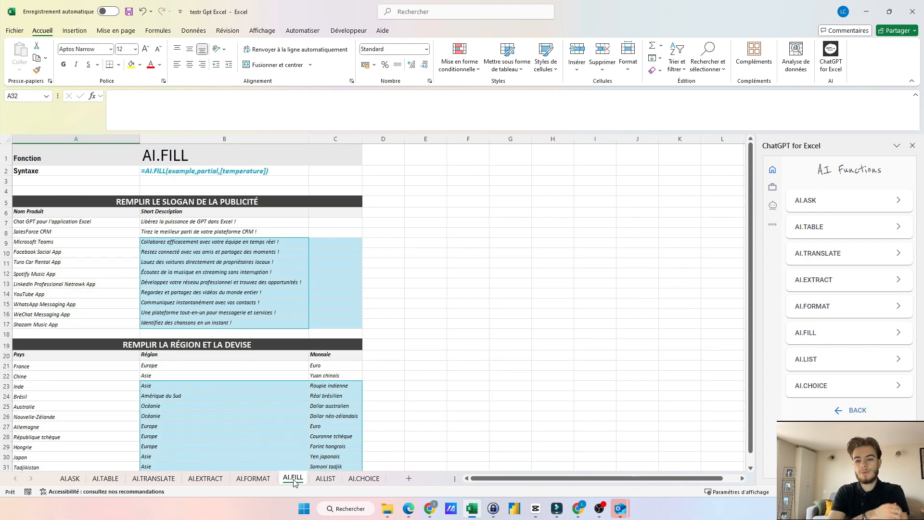
pyautogui.click(118, 242)
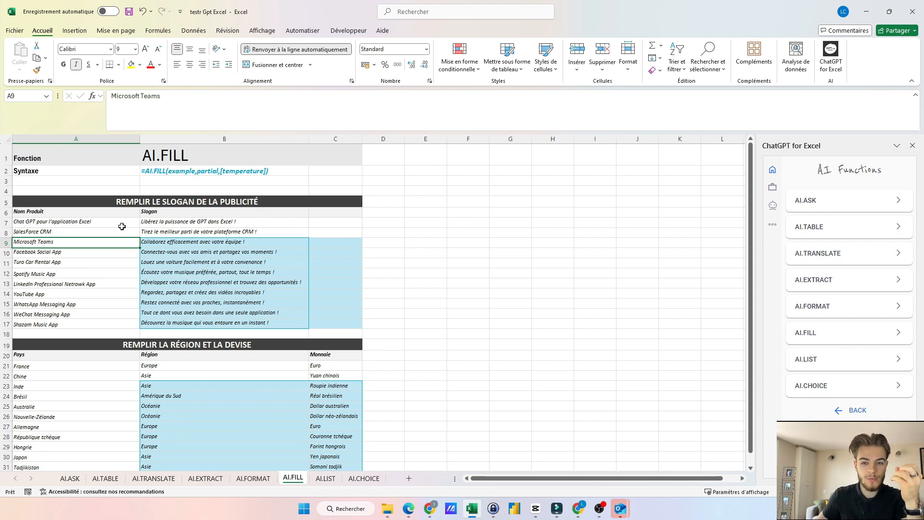
pyautogui.click(119, 224)
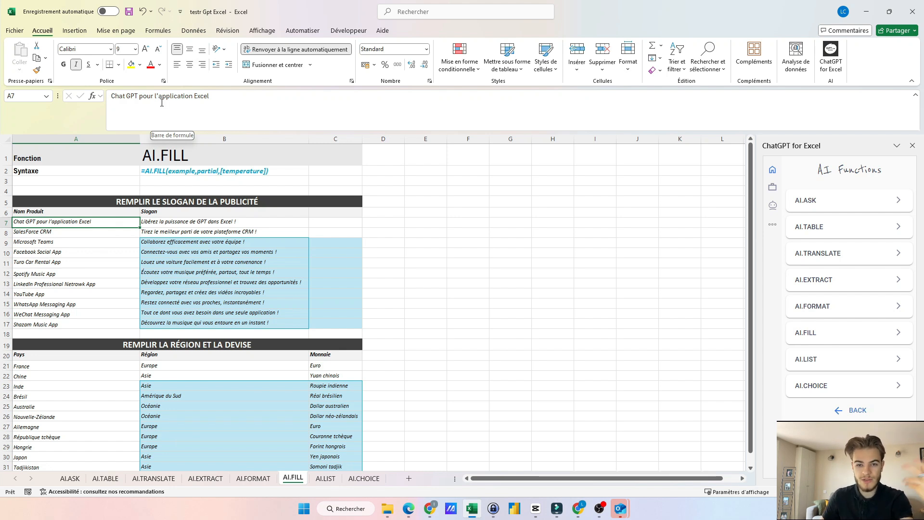
pyautogui.click(177, 223)
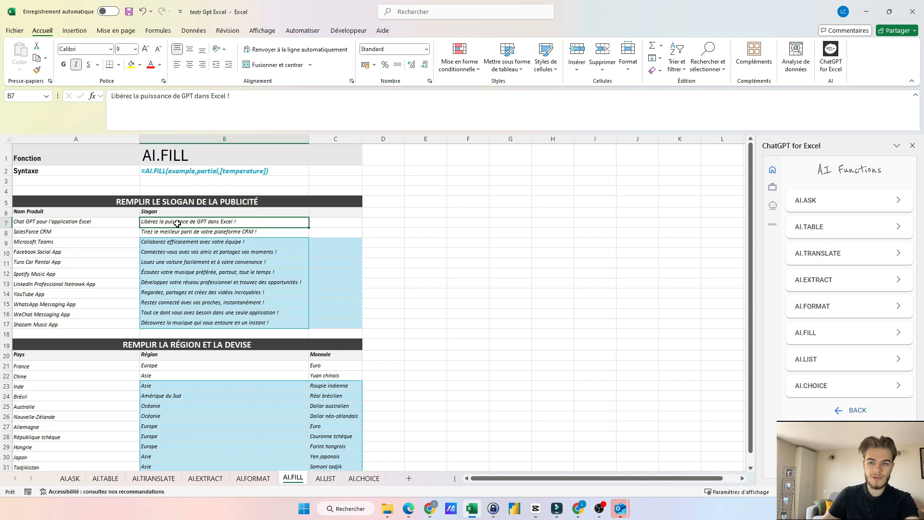
pyautogui.click(130, 231)
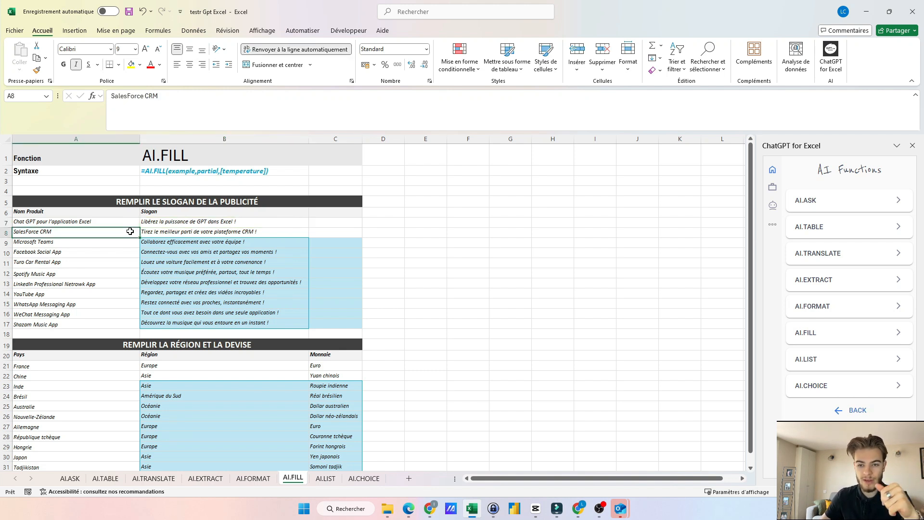
pyautogui.click(147, 235)
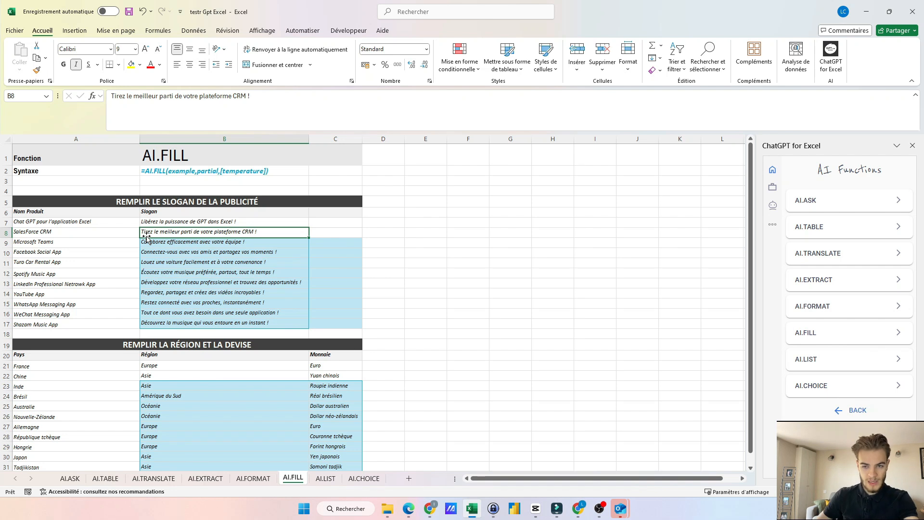
# Inspect the AI.FILL formula in B9 with its example range A6:C8 and partial range A9:A17, then recalculate it
pyautogui.click(158, 242)
pyautogui.click(227, 102)
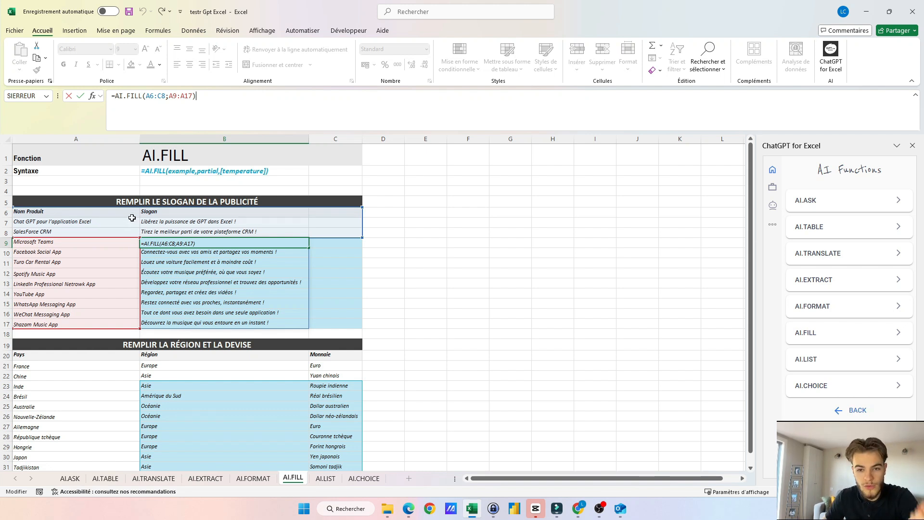
pyautogui.hotkey('ctrl', 'Return')
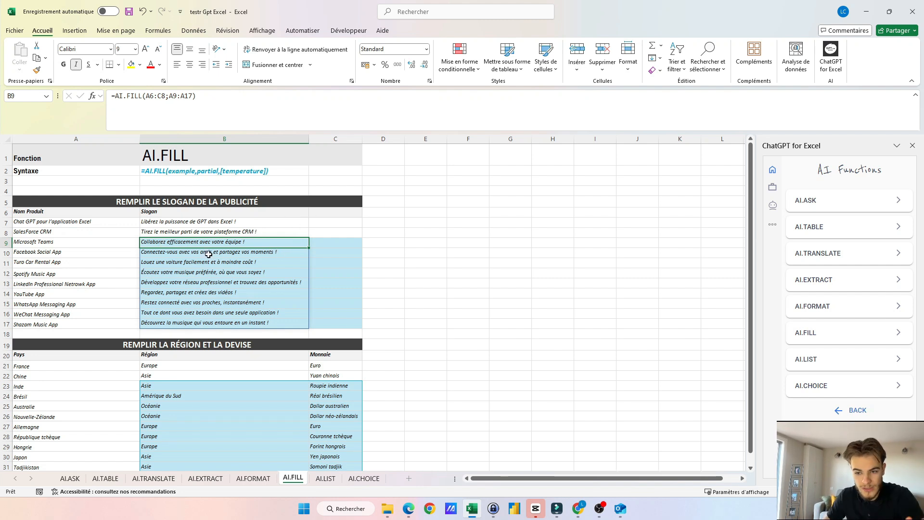
# Examine the headers and the France and Chine example rows in A20:C22, and the AI.FILL formula in B23
pyautogui.scroll(-2, 208, 254)
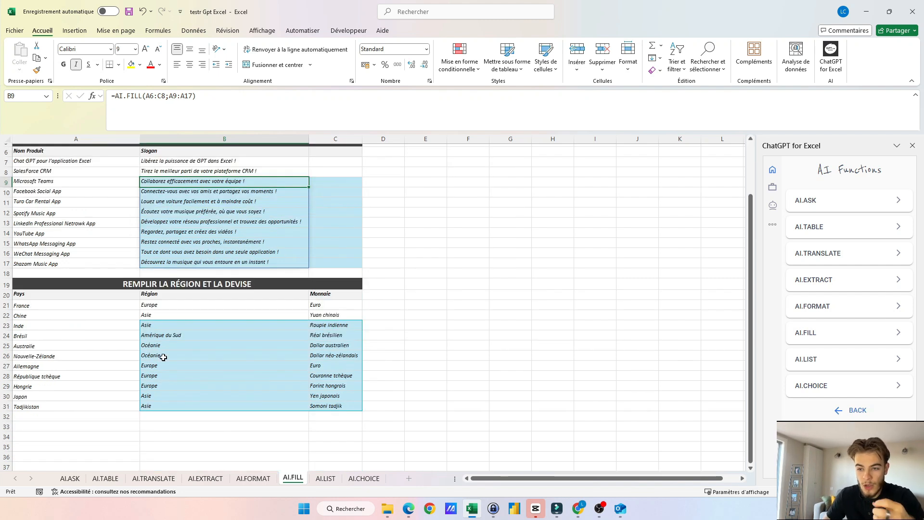
pyautogui.click(152, 324)
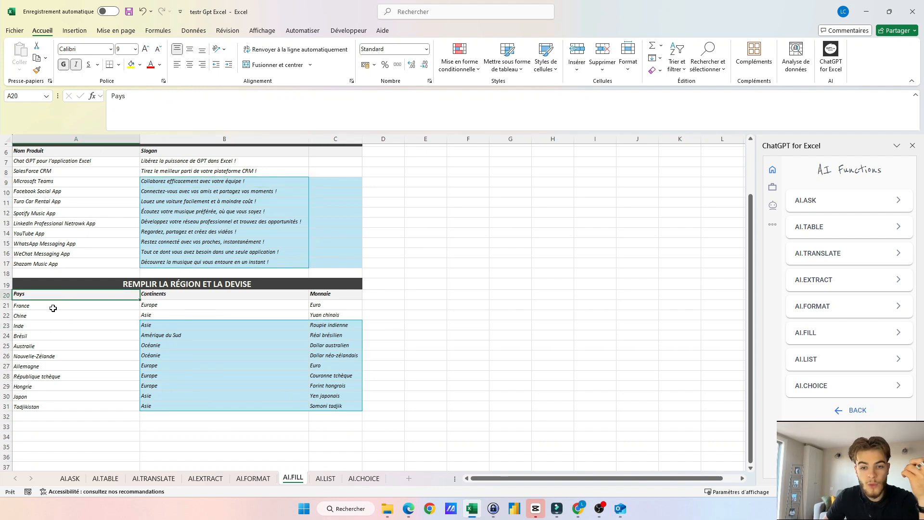
pyautogui.click(52, 307)
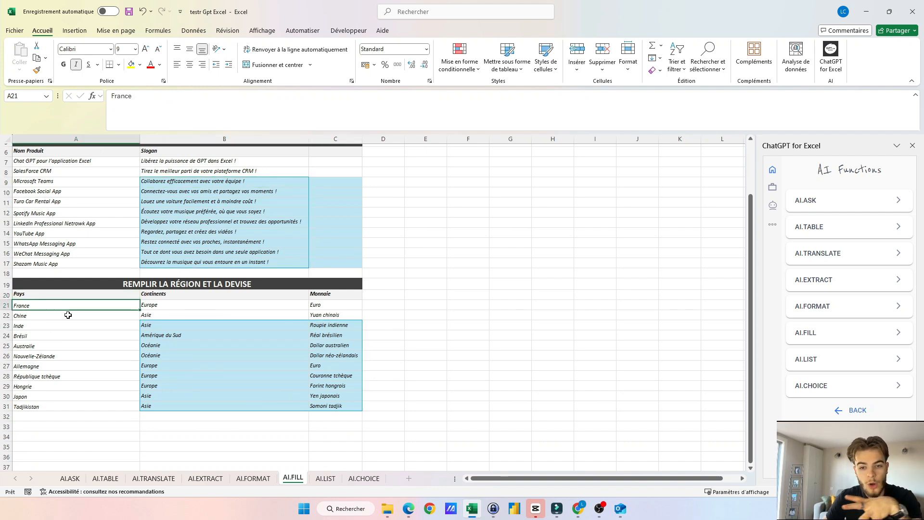
pyautogui.click(63, 316)
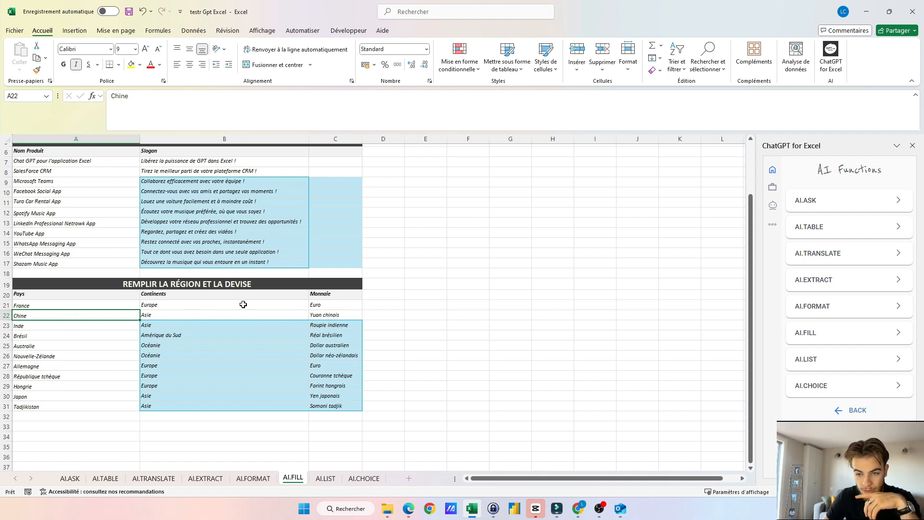
pyautogui.moveTo(75, 293); pyautogui.dragTo(316, 295)
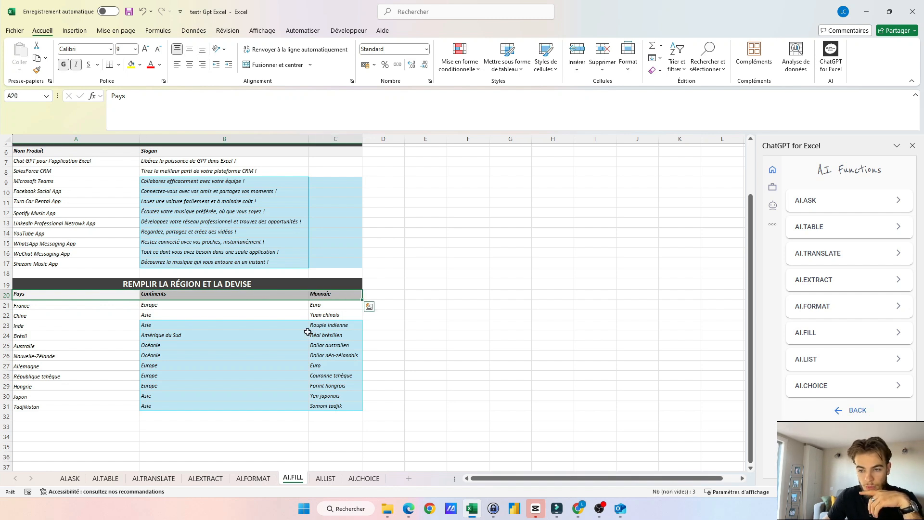
pyautogui.click(150, 323)
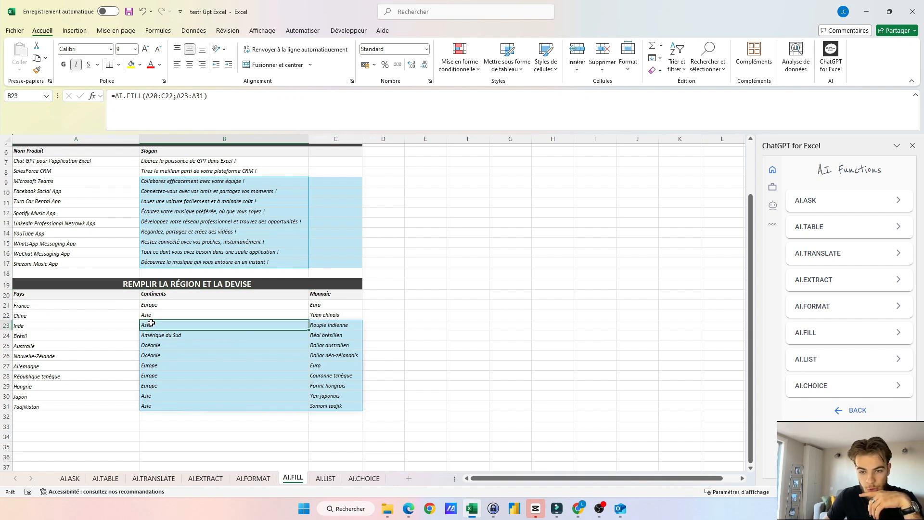
# Recalculate the AI.FILL formula in B23 with example range A20:C22 and partial range A23:A31, and review its results
pyautogui.click(238, 98)
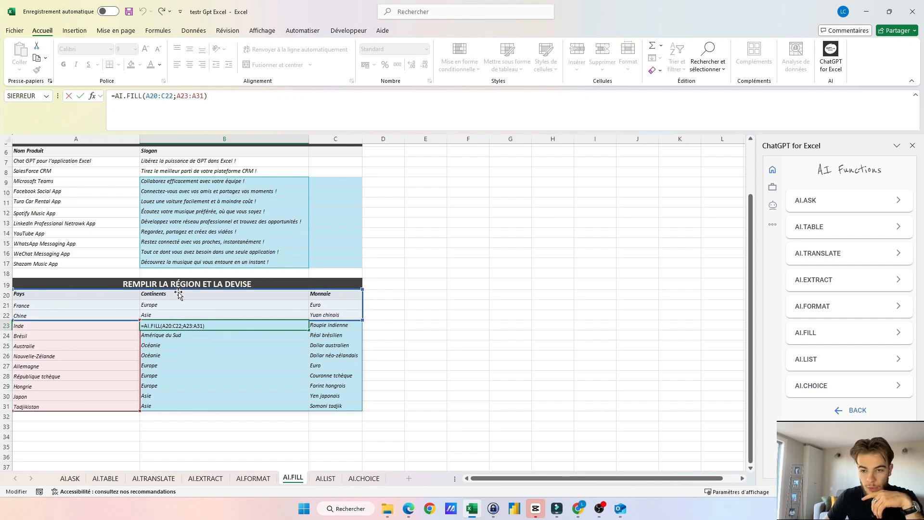
pyautogui.moveTo(73, 356); pyautogui.dragTo(72, 376)
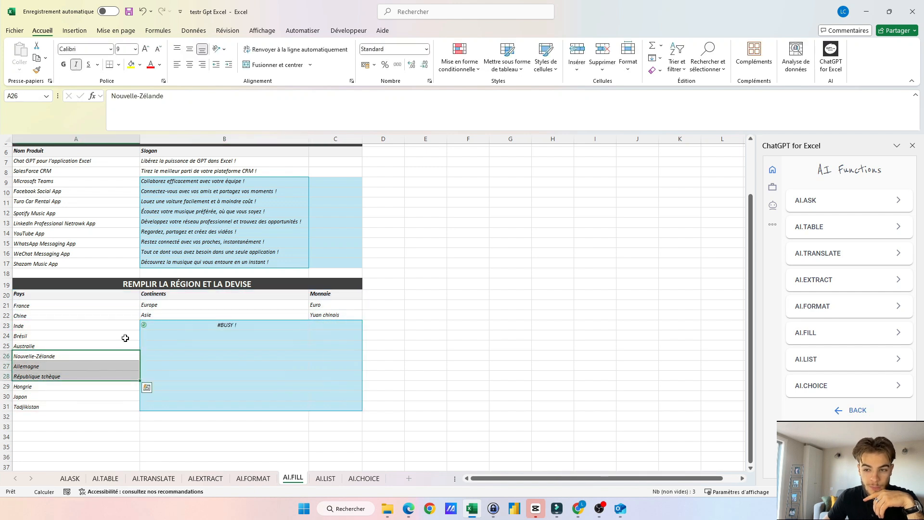
pyautogui.click(175, 324)
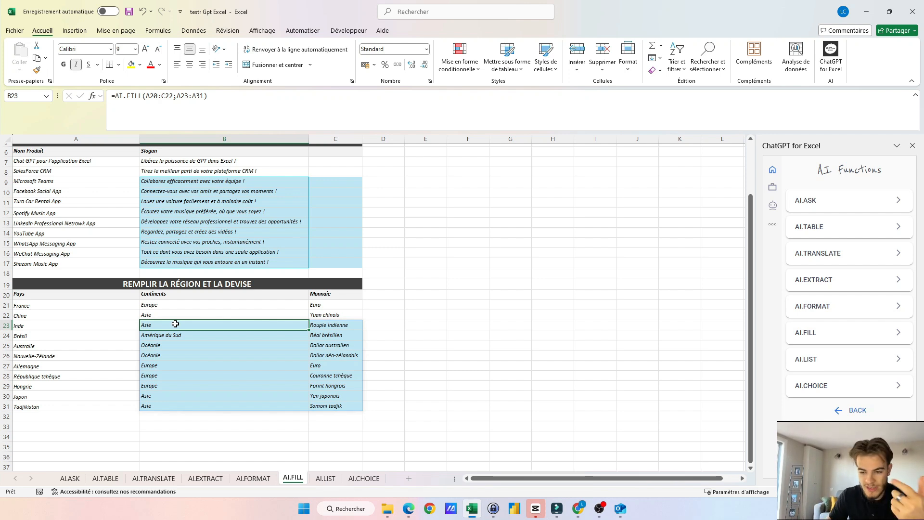
# Open the AI.LIST sheet and inspect the AI.LIST formula in B8, its prompt in B6 and the slogans in B8:B17
pyautogui.click(326, 478)
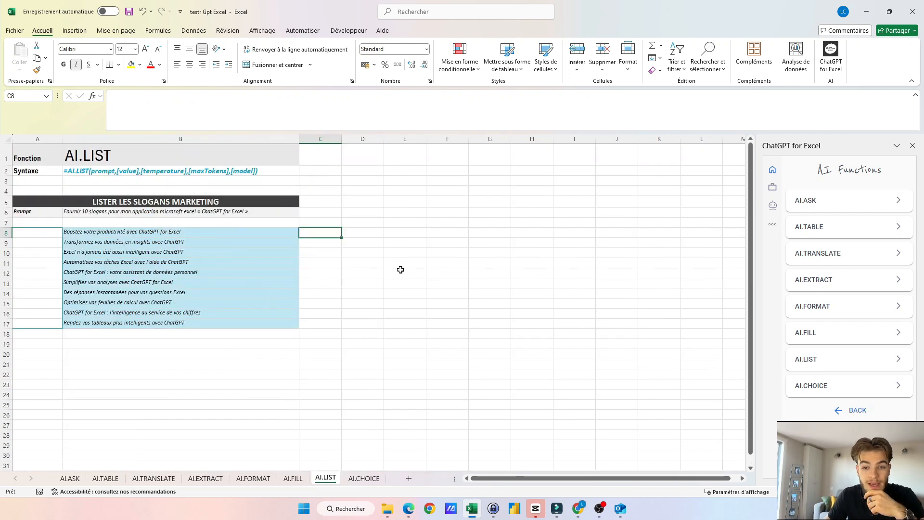
pyautogui.click(108, 233)
pyautogui.click(187, 95)
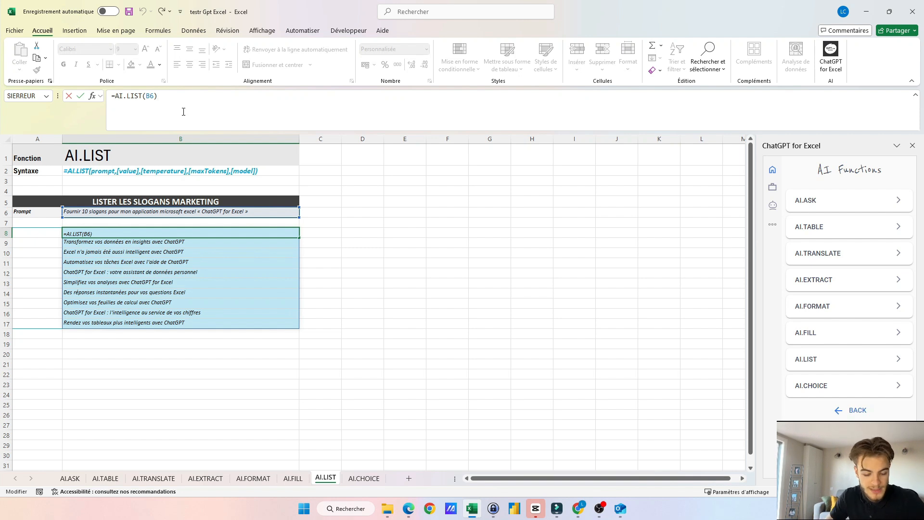
pyautogui.press('Escape')
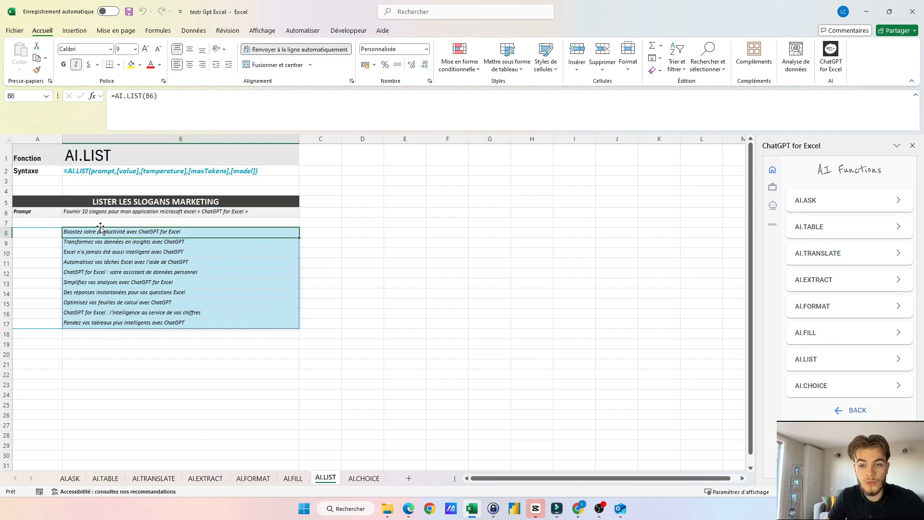
pyautogui.moveTo(98, 235); pyautogui.dragTo(90, 325)
# Enter an AI.LIST formula in B19 with the prompt "liste moi 50 prénom féminin"
pyautogui.click(88, 346)
pyautogui.write('=')
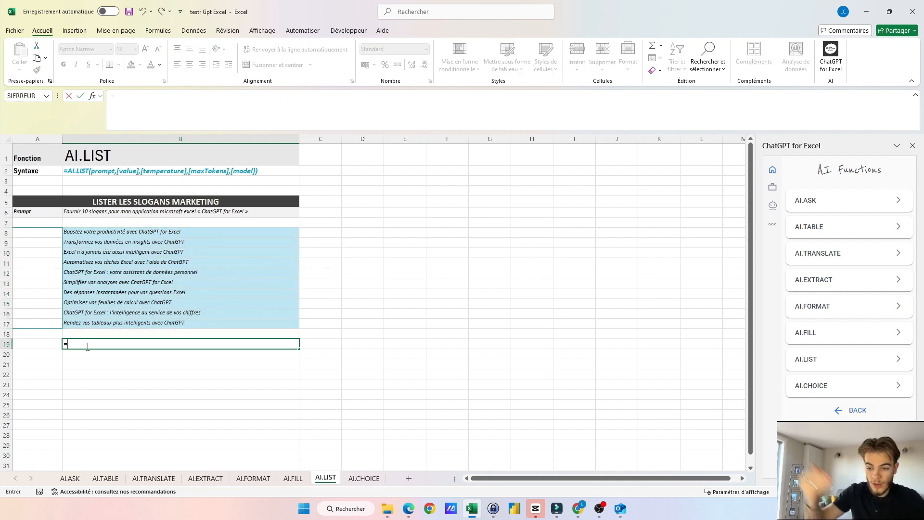
pyautogui.write('ai')
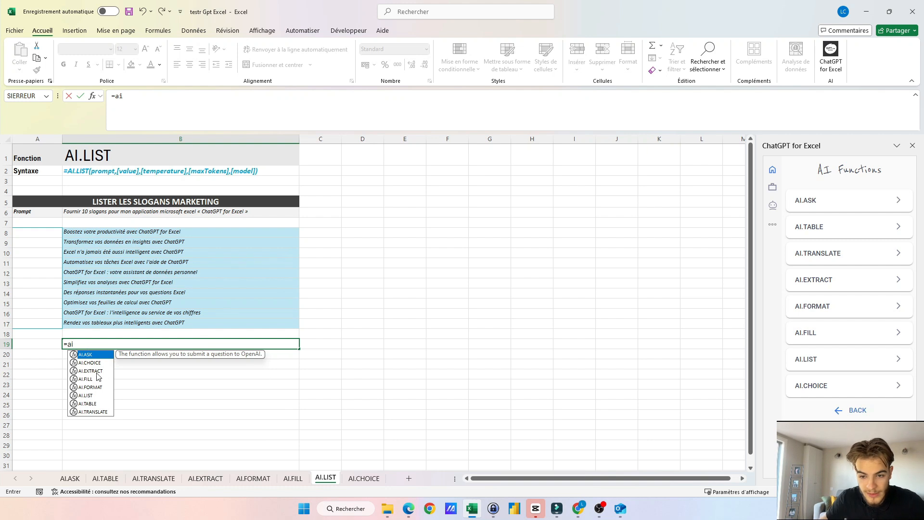
pyautogui.doubleClick(100, 396)
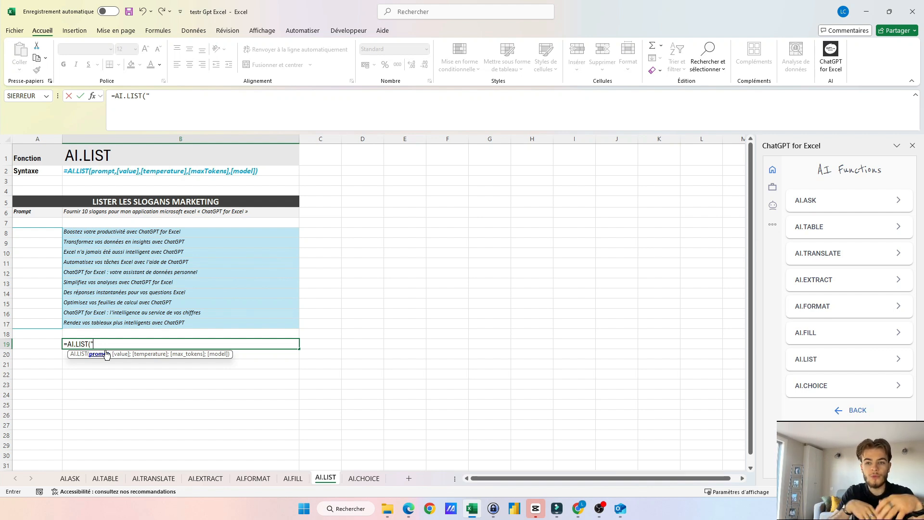
pyautogui.write('l')
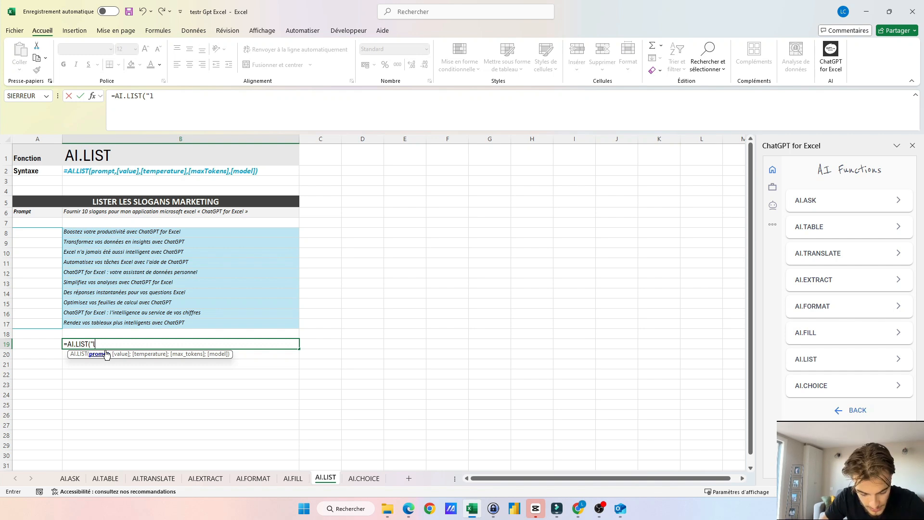
pyautogui.write('iste moi 50')
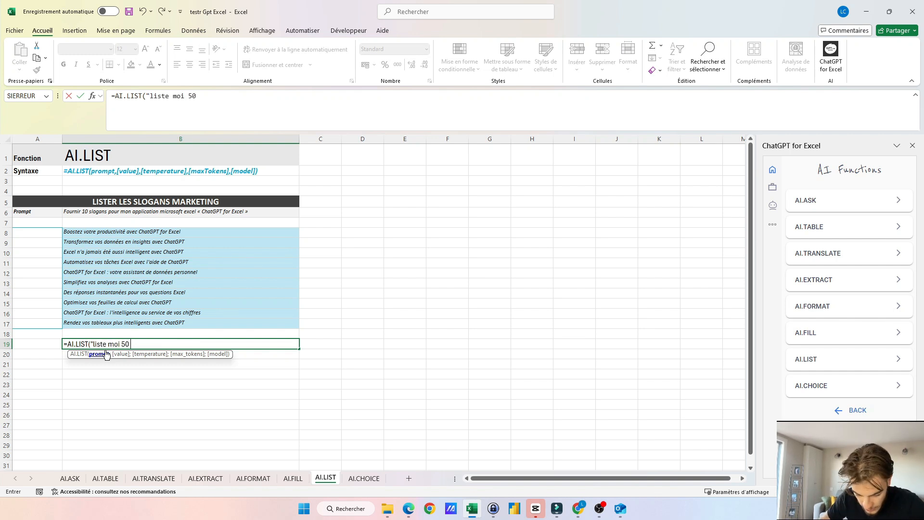
pyautogui.write(' prénom féminin')
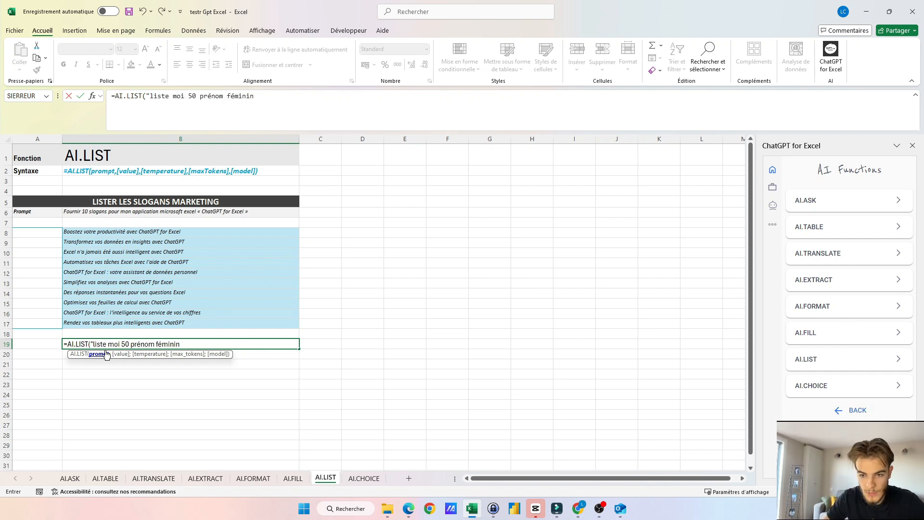
pyautogui.press('Return')
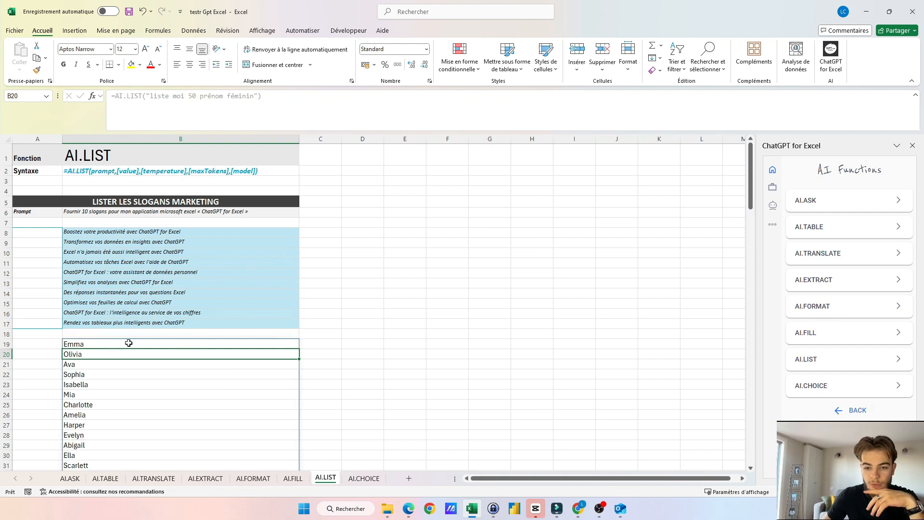
# Review the full list of first names generated below B19 and check the prompt in its AI.LIST formula
pyautogui.scroll(-20, 128, 343)
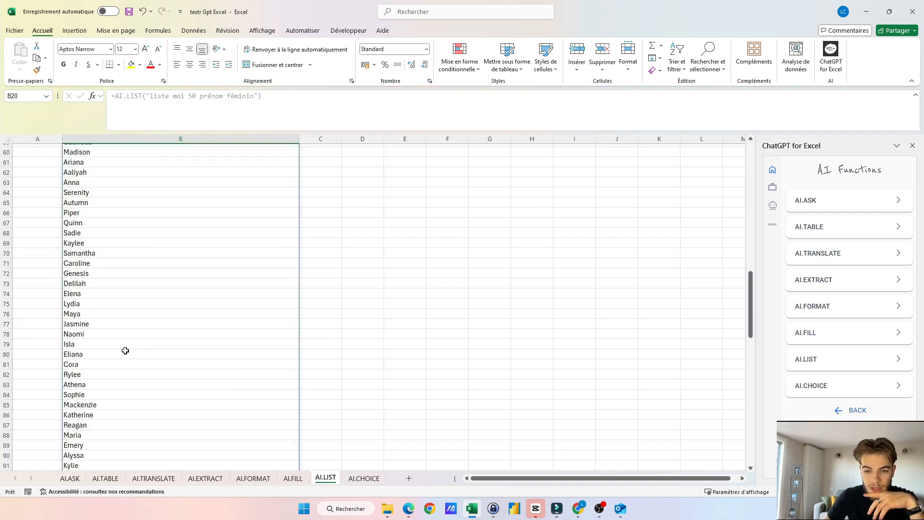
pyautogui.scroll(-20, 125, 350)
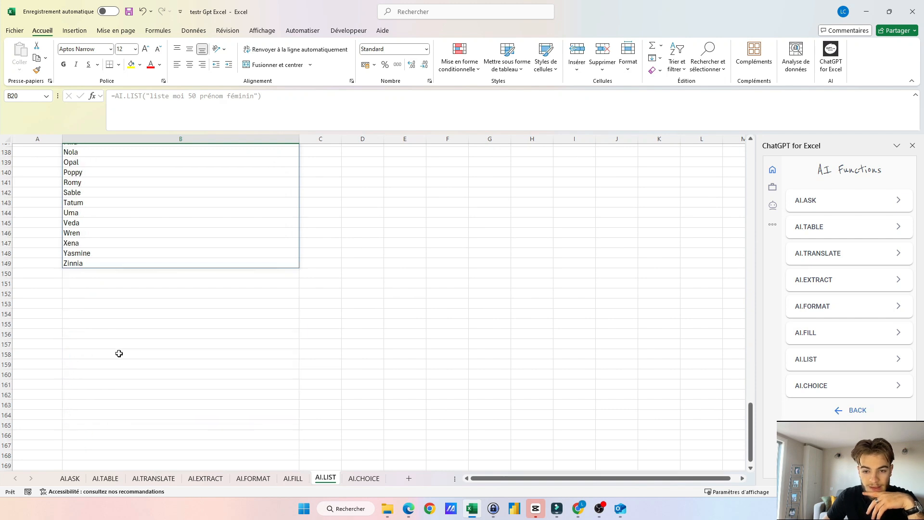
pyautogui.scroll(20, 119, 354)
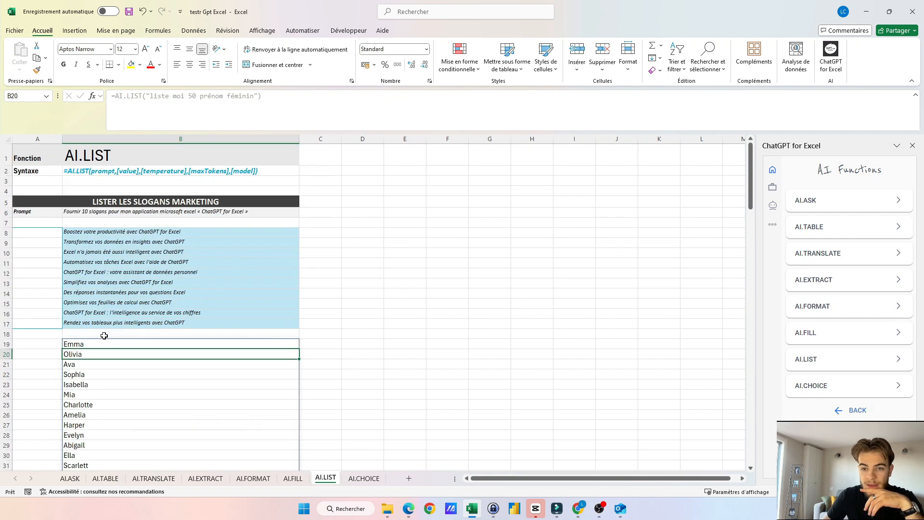
pyautogui.click(87, 344)
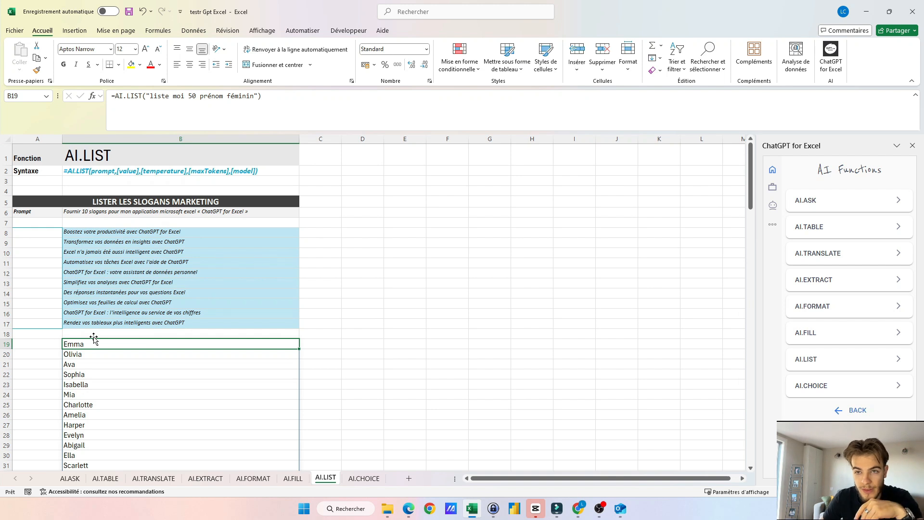
pyautogui.click(256, 96)
pyautogui.press('Escape')
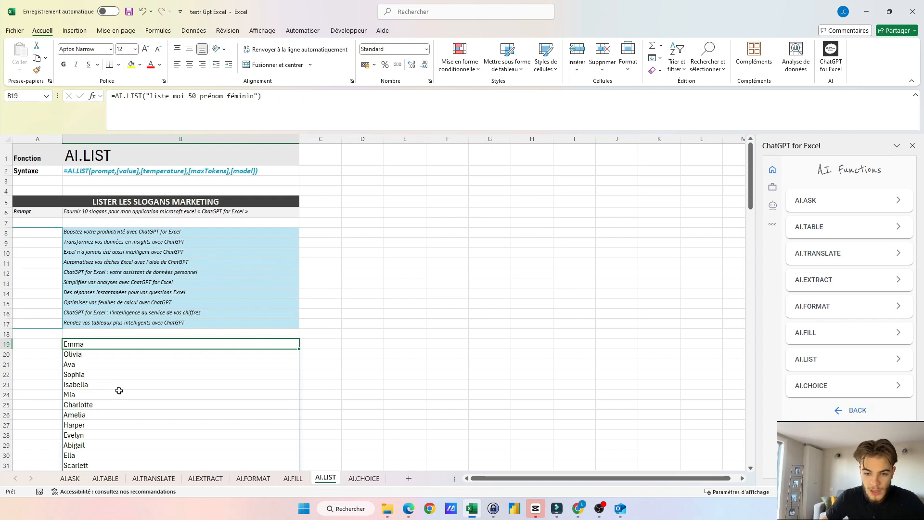
# Open the AI.CHOICE sheet and examine the ticket description in C9 and the predefined categories in G9:G14
pyautogui.click(364, 479)
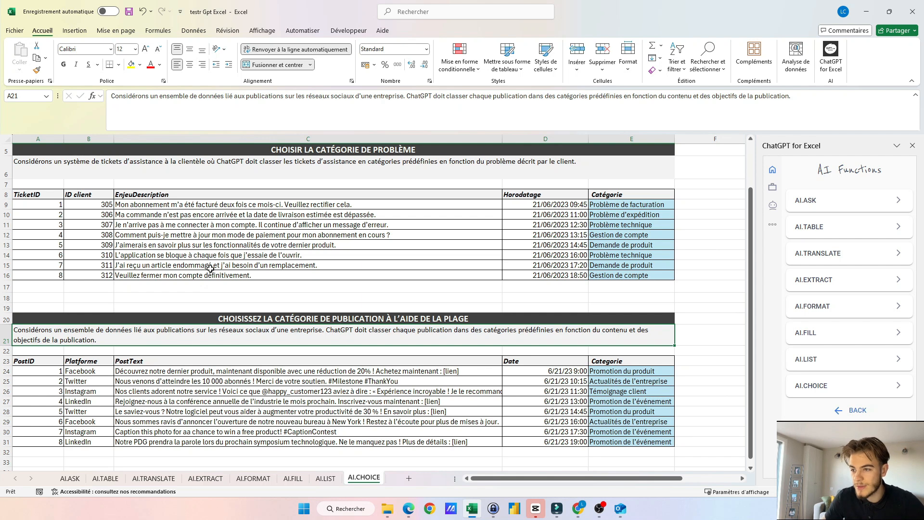
pyautogui.scroll(2, 289, 280)
pyautogui.hotkey('ctrl', 'z')
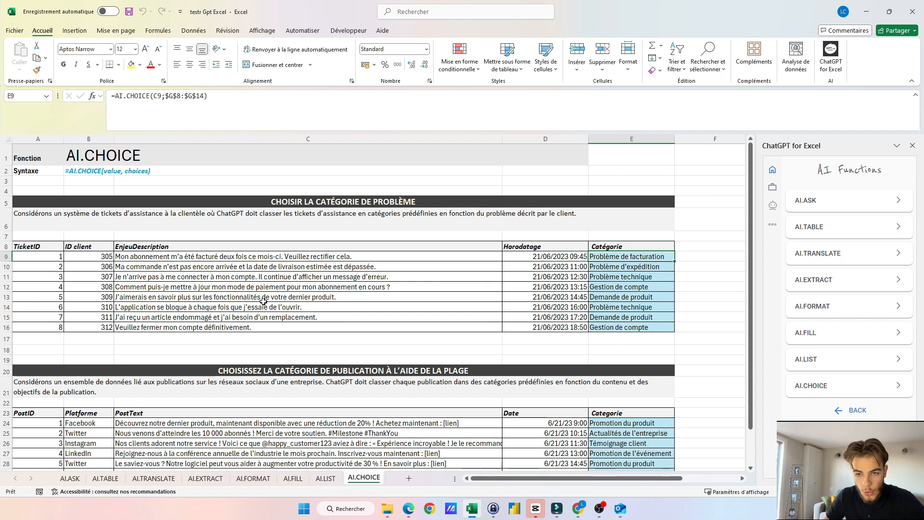
pyautogui.click(200, 258)
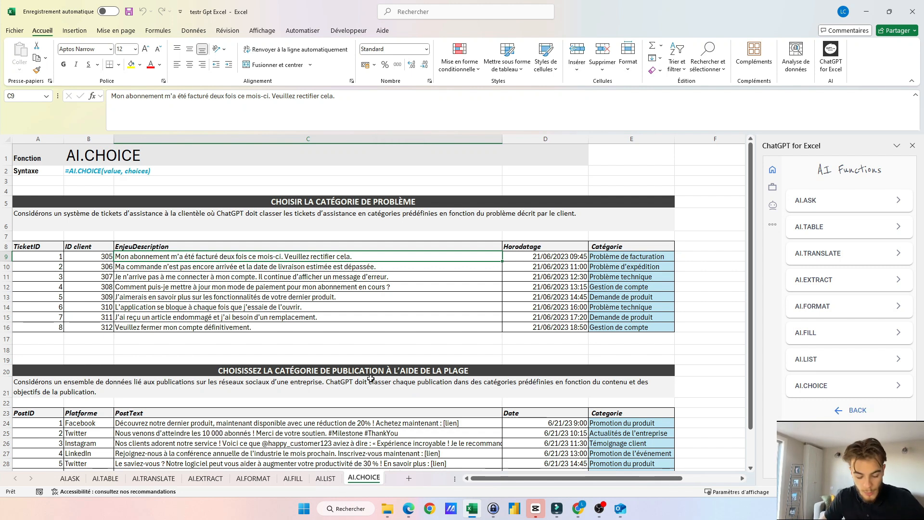
pyautogui.moveTo(578, 478); pyautogui.dragTo(629, 478)
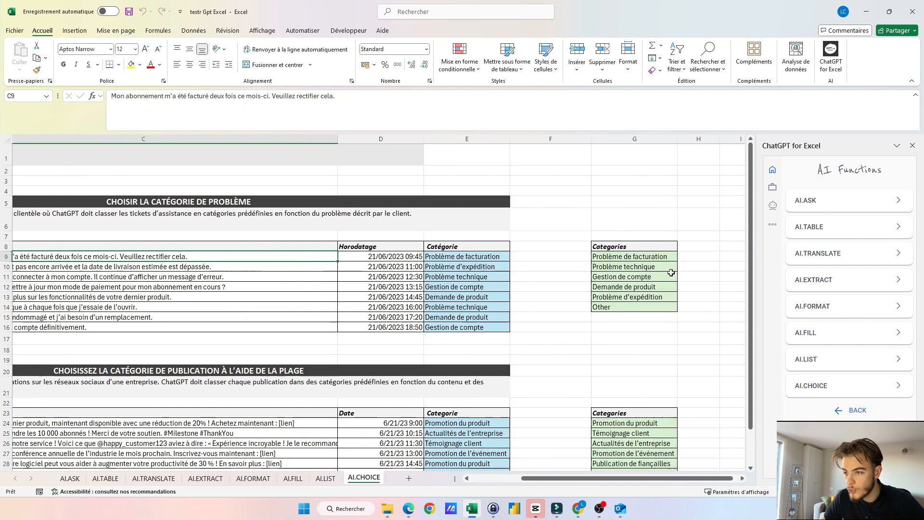
pyautogui.moveTo(628, 256); pyautogui.dragTo(631, 307)
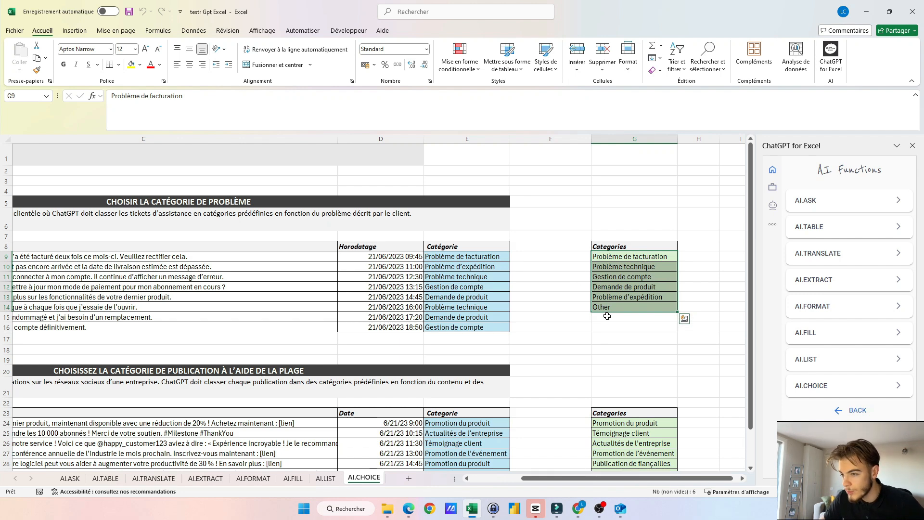
pyautogui.moveTo(539, 478); pyautogui.dragTo(488, 478)
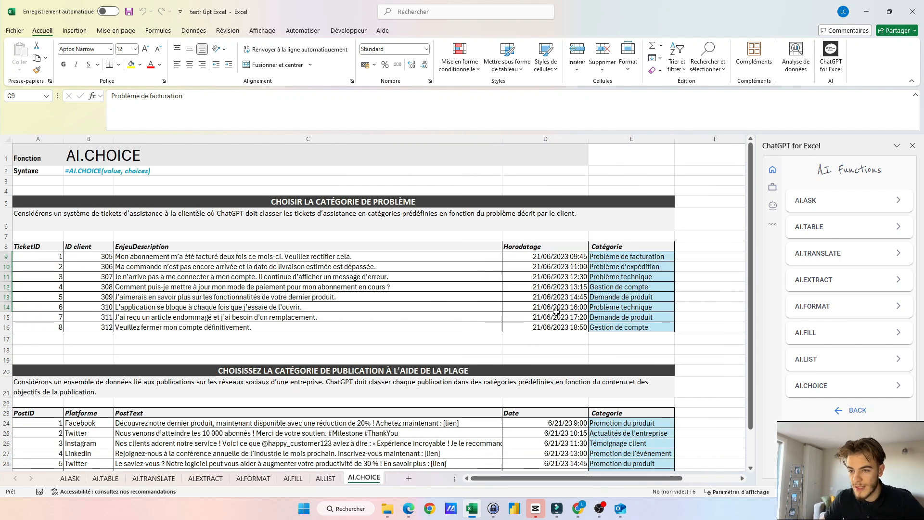
# Inspect the AI.CHOICE formula in E9 with its value C9 and choices range $G$8:$G$14, leaving the formula as it is
pyautogui.click(616, 254)
pyautogui.doubleClick(616, 254)
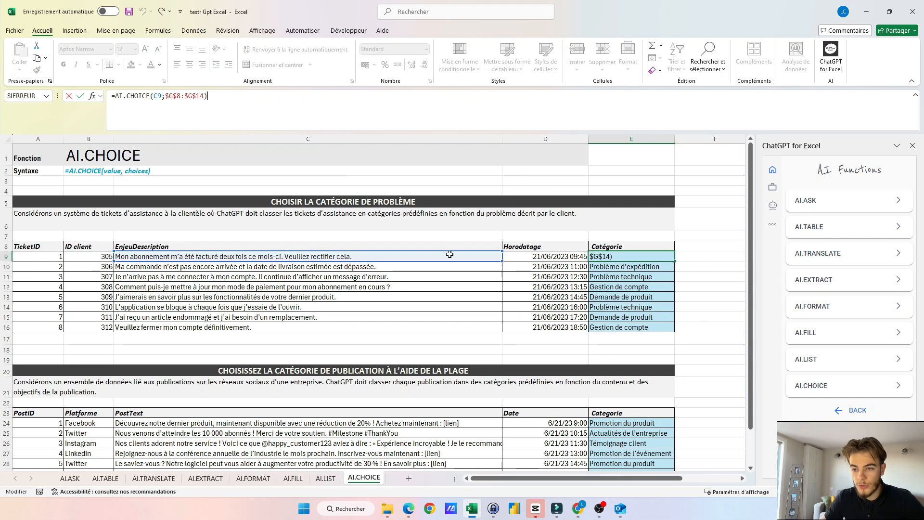
pyautogui.moveTo(617, 479); pyautogui.dragTo(658, 481)
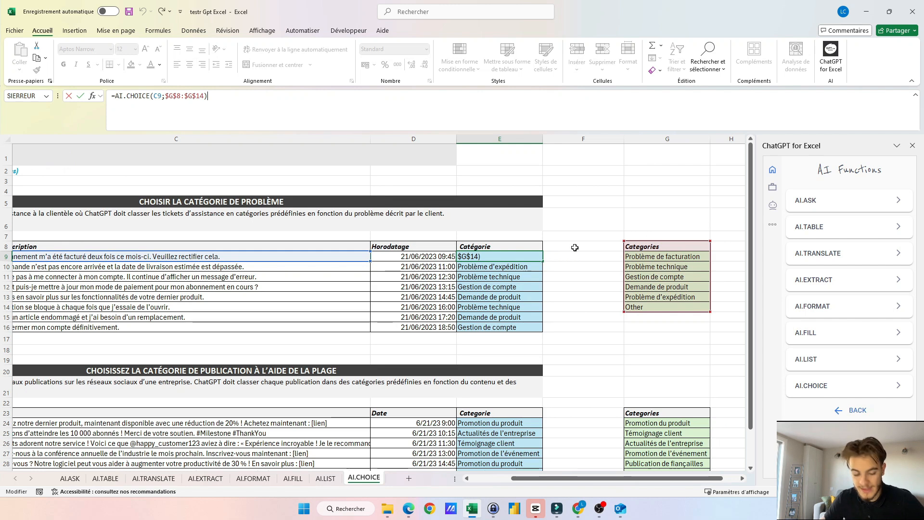
pyautogui.hotkey('ctrl', 'Return')
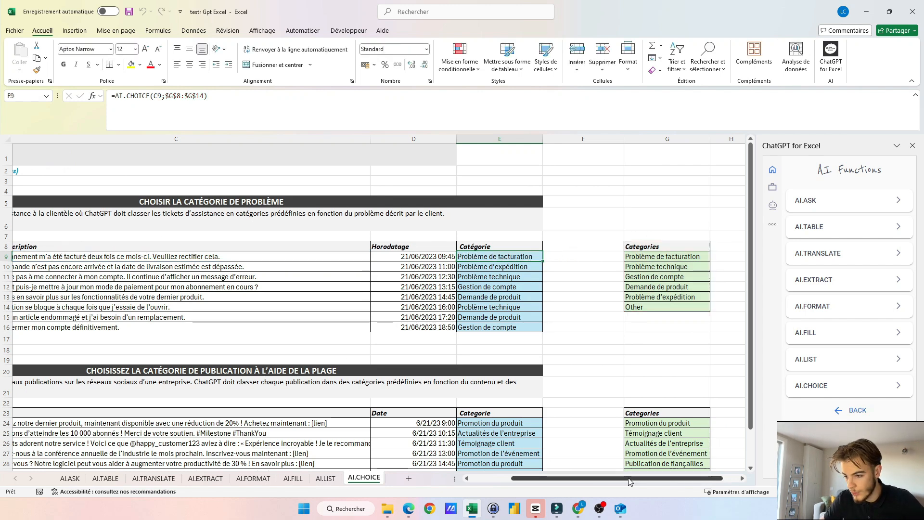
# Compare the ticket descriptions in C10:C12 with the AI.CHOICE category formulas in E9 and E10
pyautogui.moveTo(631, 481); pyautogui.dragTo(618, 482)
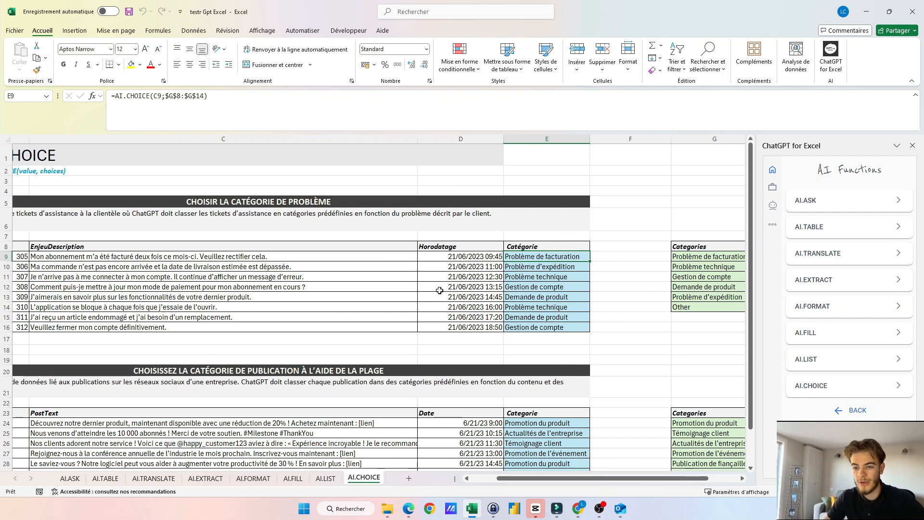
pyautogui.click(307, 267)
pyautogui.click(310, 277)
pyautogui.click(324, 289)
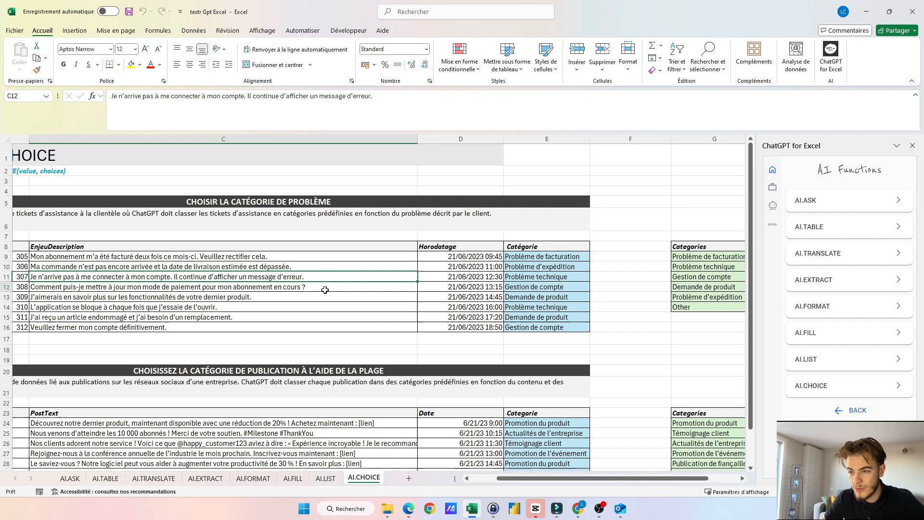
pyautogui.click(566, 257)
pyautogui.press('Down')
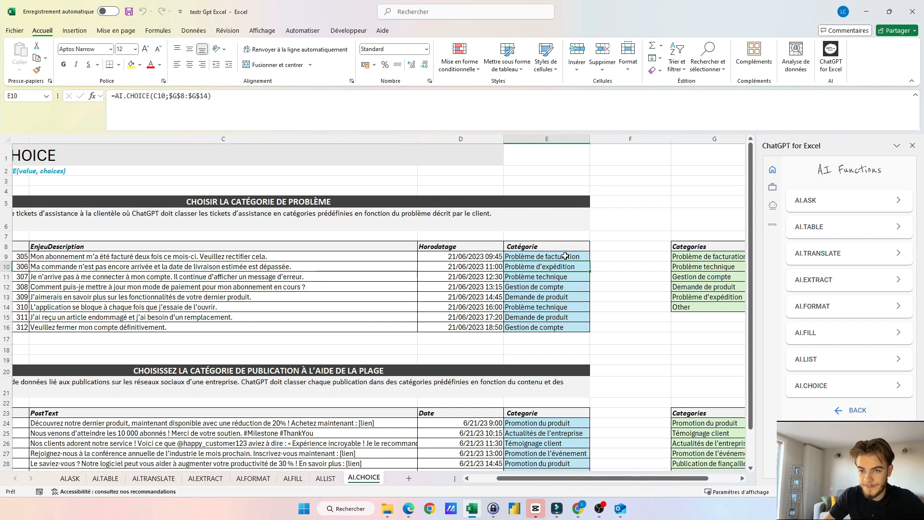
# Compare the ticket descriptions in C9:C15 with the predefined categories in G9:G12, leaving the category cells as they are
pyautogui.click(369, 222)
pyautogui.click(279, 256)
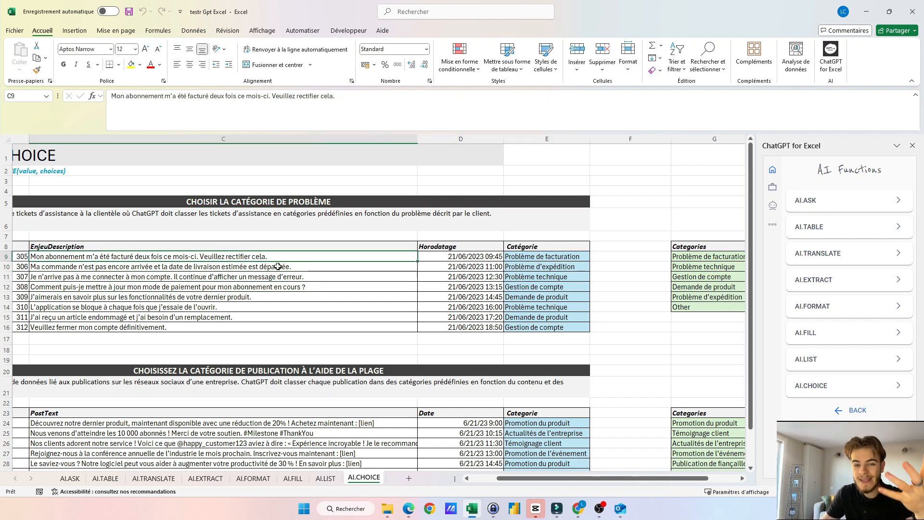
pyautogui.moveTo(187, 266); pyautogui.dragTo(200, 308)
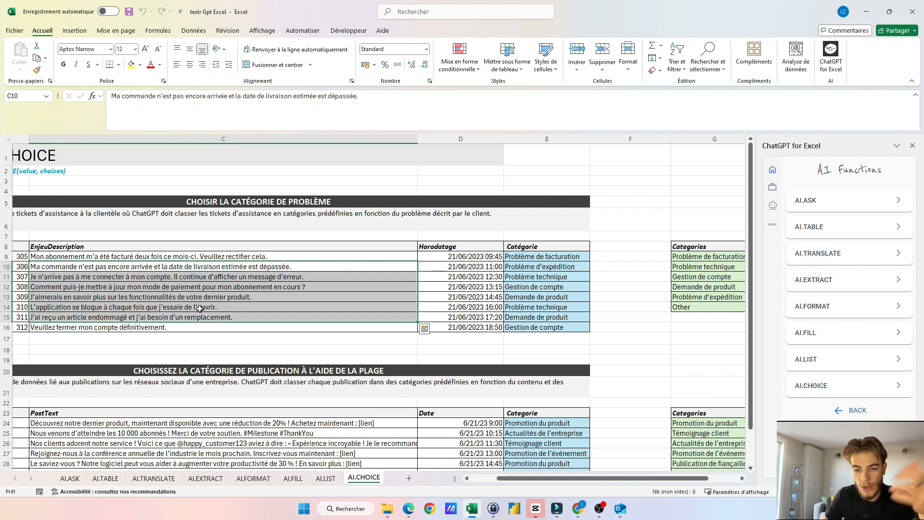
pyautogui.click(233, 255)
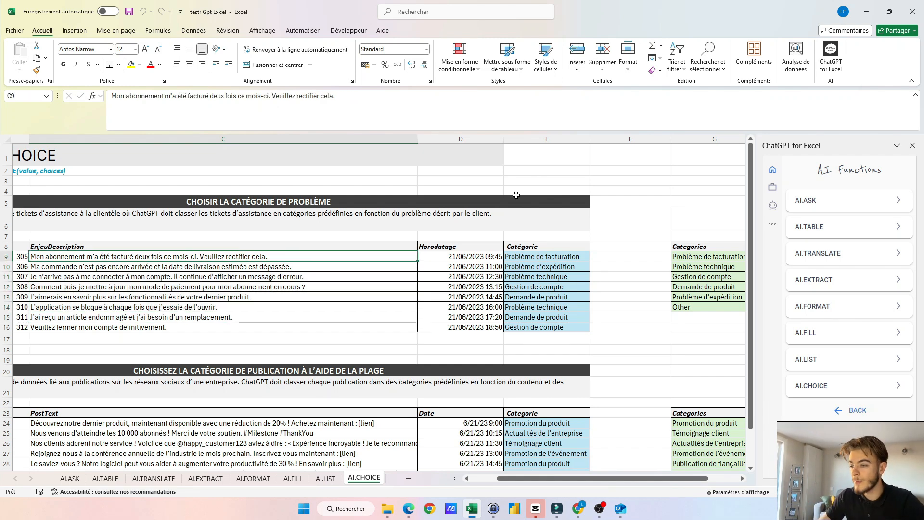
pyautogui.click(677, 257)
pyautogui.click(688, 266)
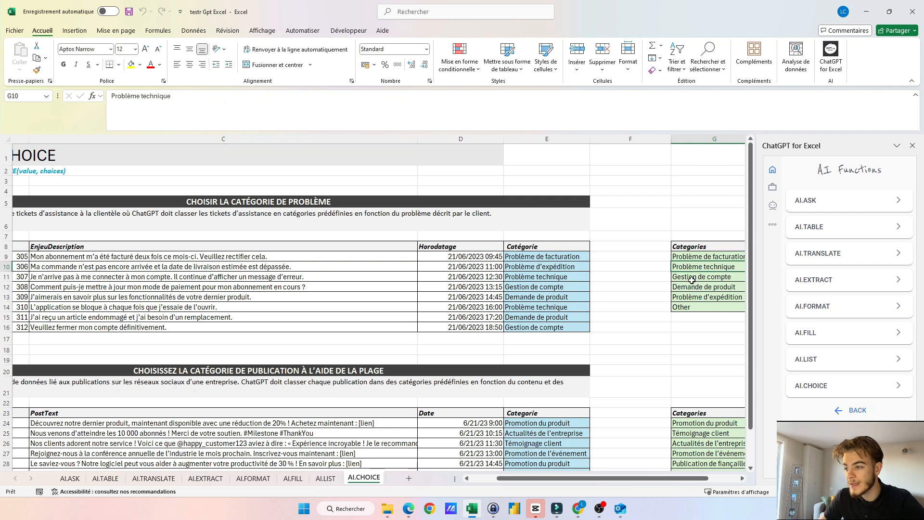
pyautogui.click(692, 285)
pyautogui.moveTo(691, 283); pyautogui.dragTo(692, 278)
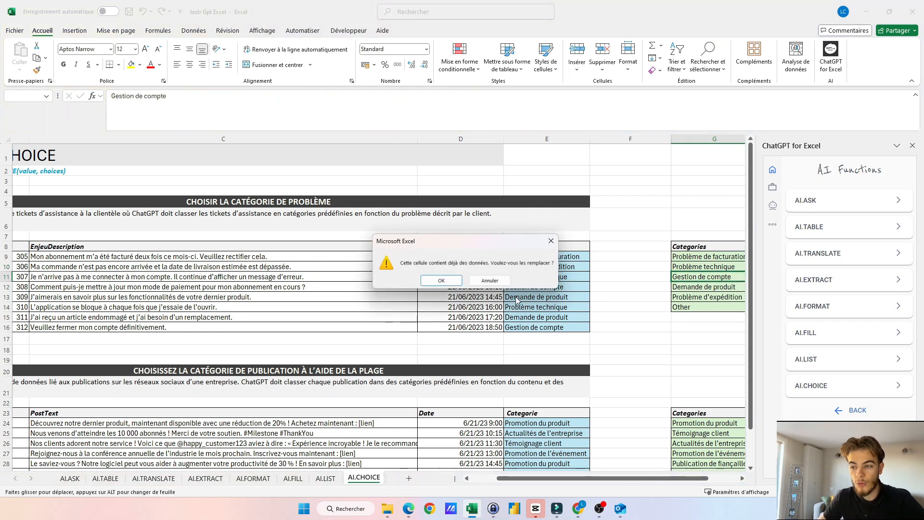
pyautogui.click(550, 241)
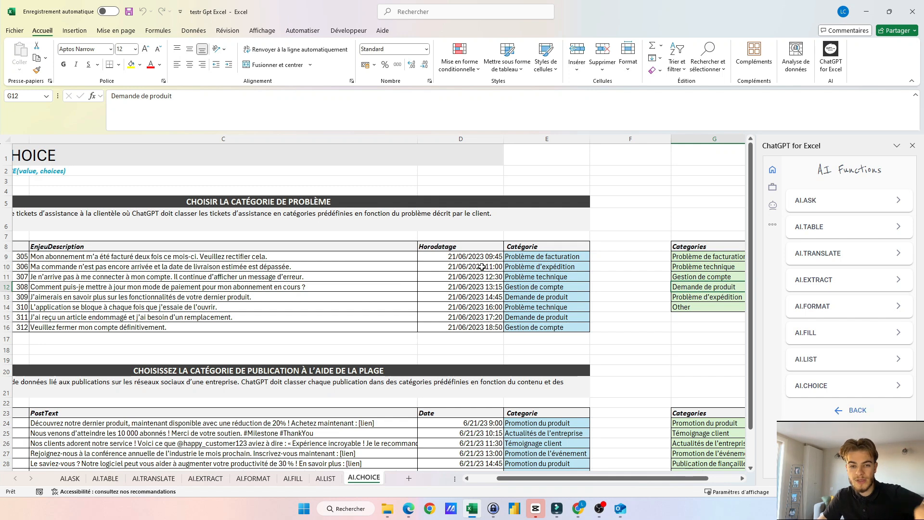
# Inspect the range-based AI.CHOICE formulas in E24 and E28 that categorize the social media posts
pyautogui.scroll(-4, 349, 285)
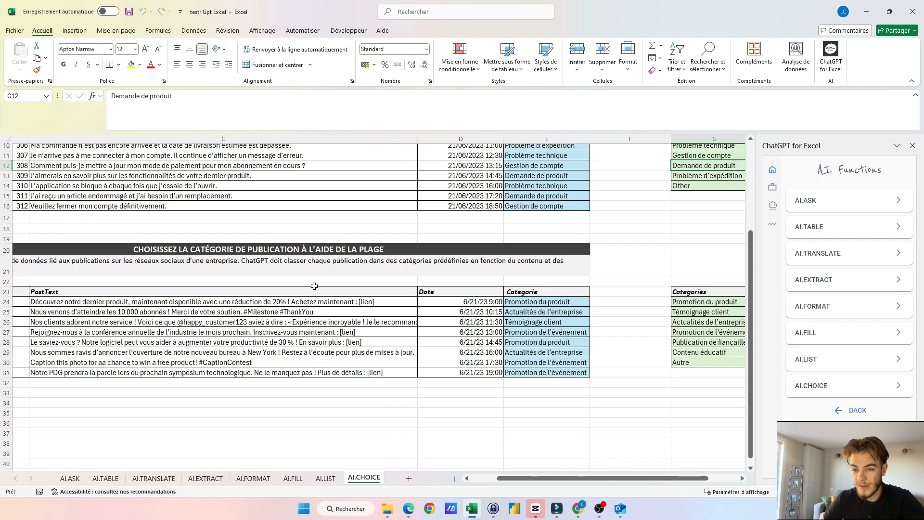
pyautogui.click(300, 304)
pyautogui.doubleClick(541, 302)
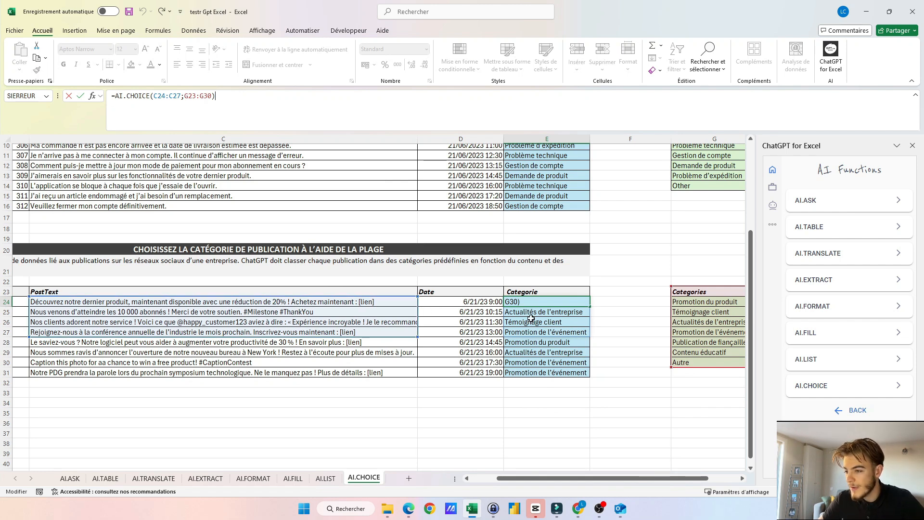
pyautogui.press('Return')
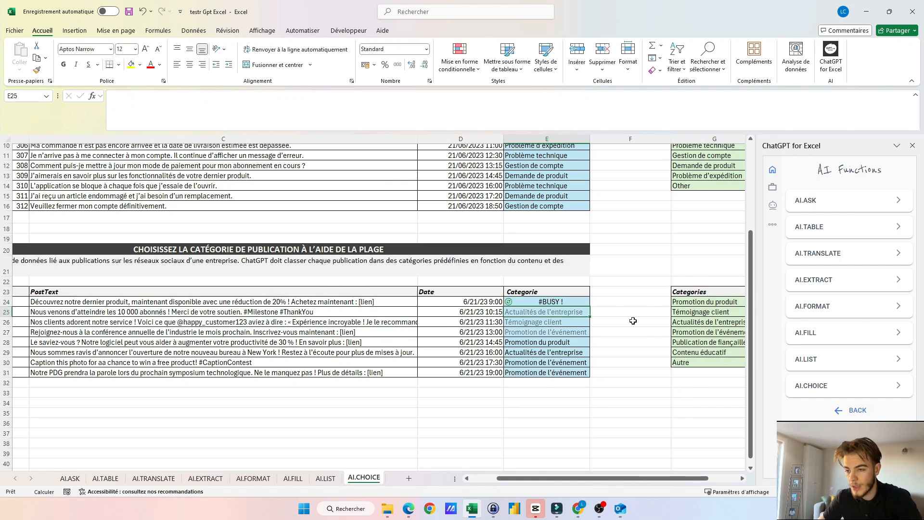
pyautogui.click(518, 341)
pyautogui.click(375, 113)
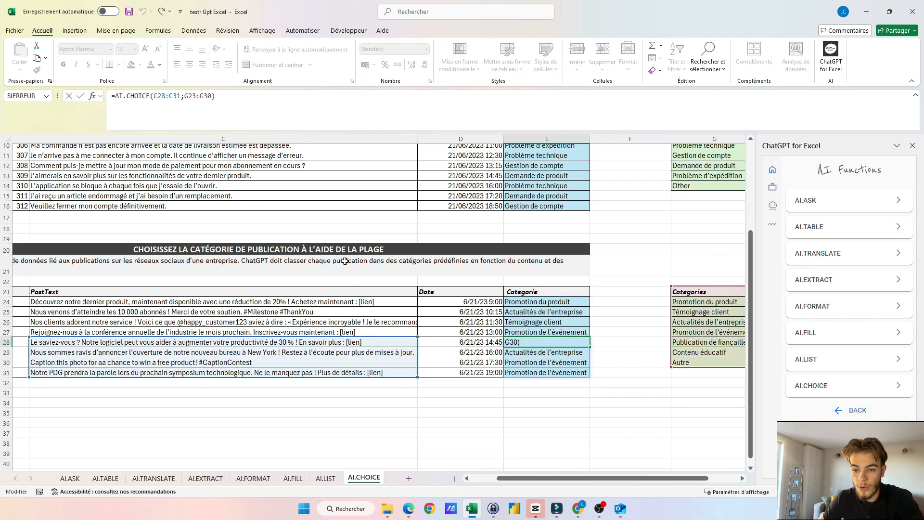
pyautogui.press('Escape')
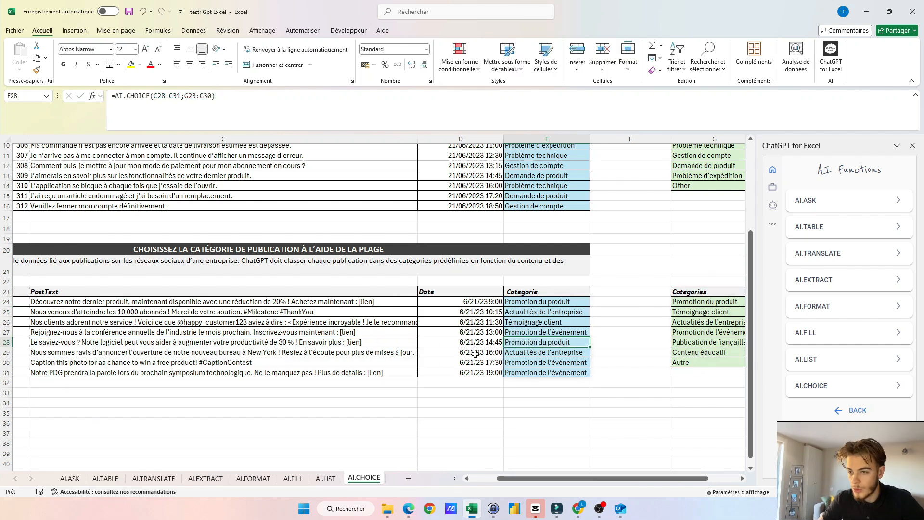
# Extend the formula in E24 to =AI.CHOICE(C24:C31;G23:G30) so that it classifies all eight posts
pyautogui.click(516, 303)
pyautogui.click(178, 99)
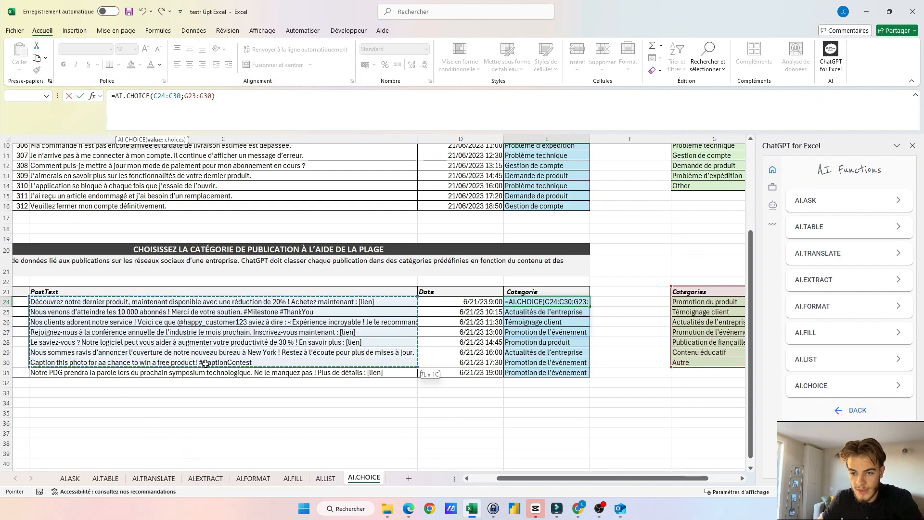
pyautogui.press('Return')
pyautogui.press('Up')
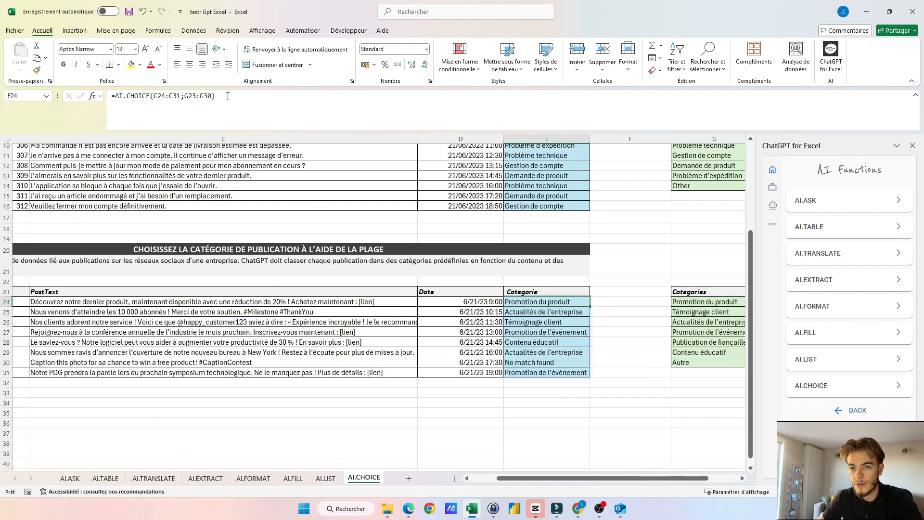
pyautogui.press('Down')
pyautogui.moveTo(547, 479); pyautogui.dragTo(520, 480)
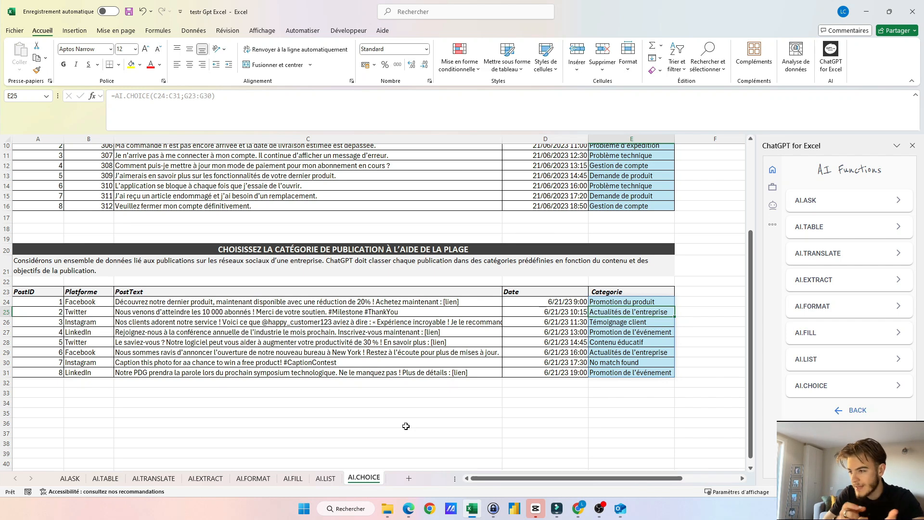
# Open the AI.ASK description in the ChatGPT for Excel add-in and review its example formula
pyautogui.scroll(3, 356, 376)
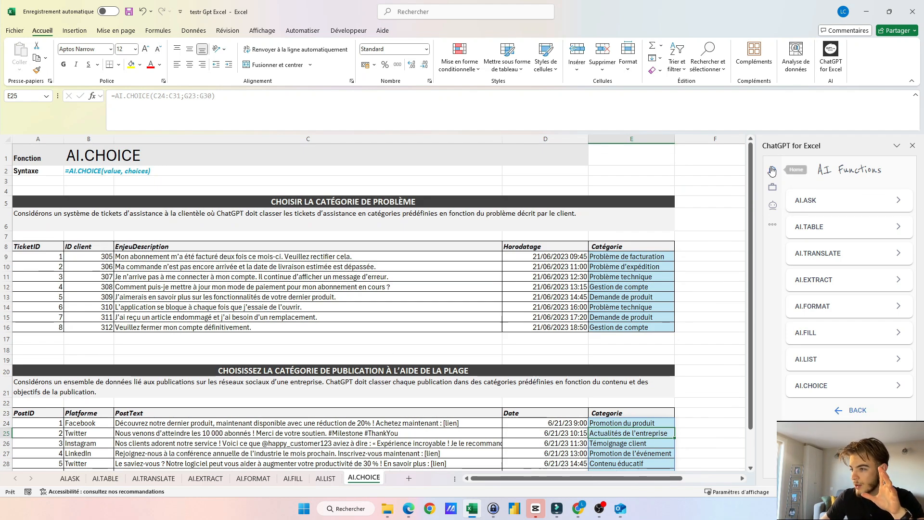
pyautogui.click(830, 201)
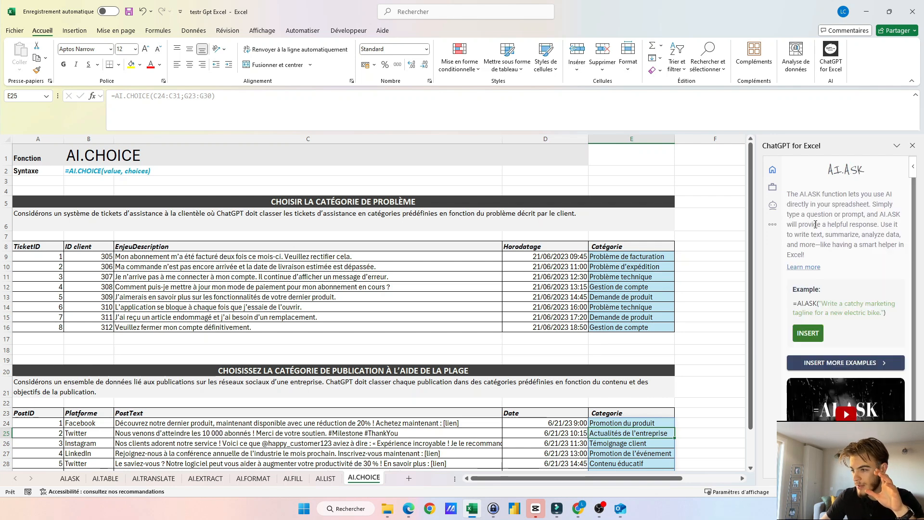
pyautogui.scroll(-1, 819, 308)
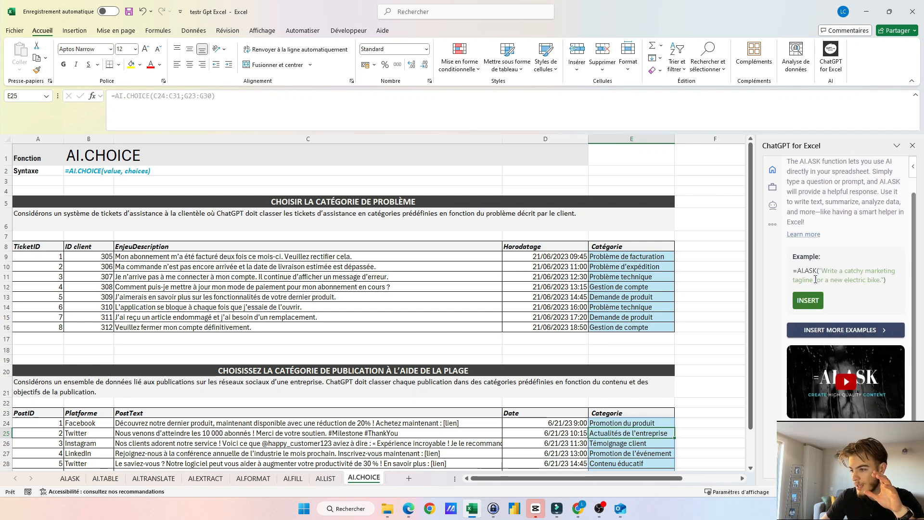
pyautogui.click(837, 339)
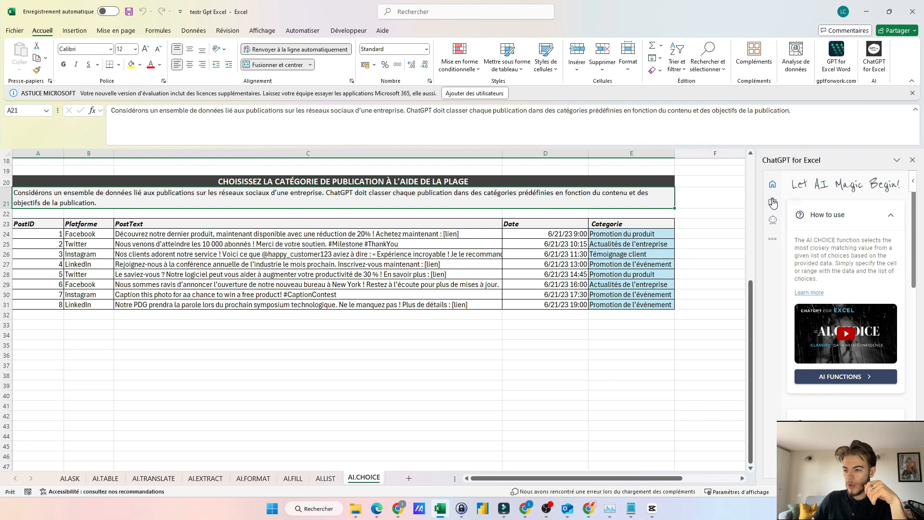
# Open the add-in's subscription plans and review the Starter and Pro offers, including the Pro plan's AI providers and API key field
pyautogui.click(773, 203)
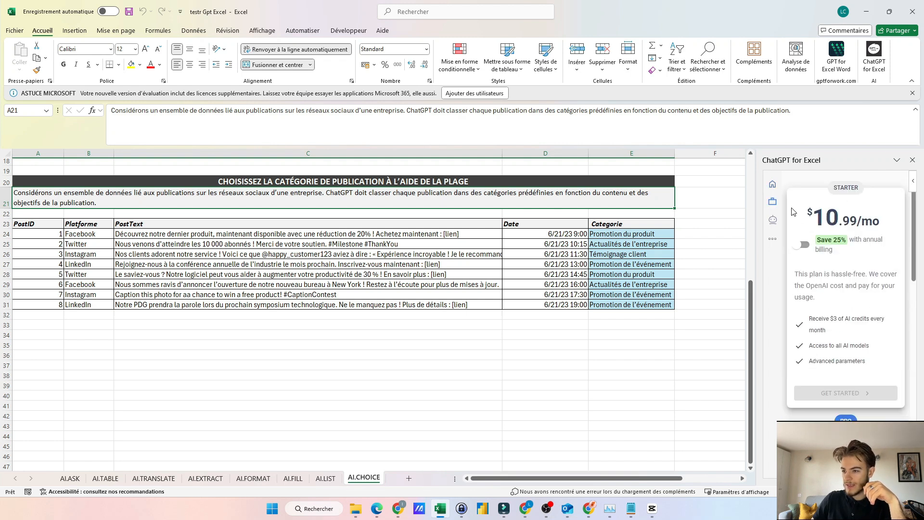
pyautogui.scroll(-10, 836, 258)
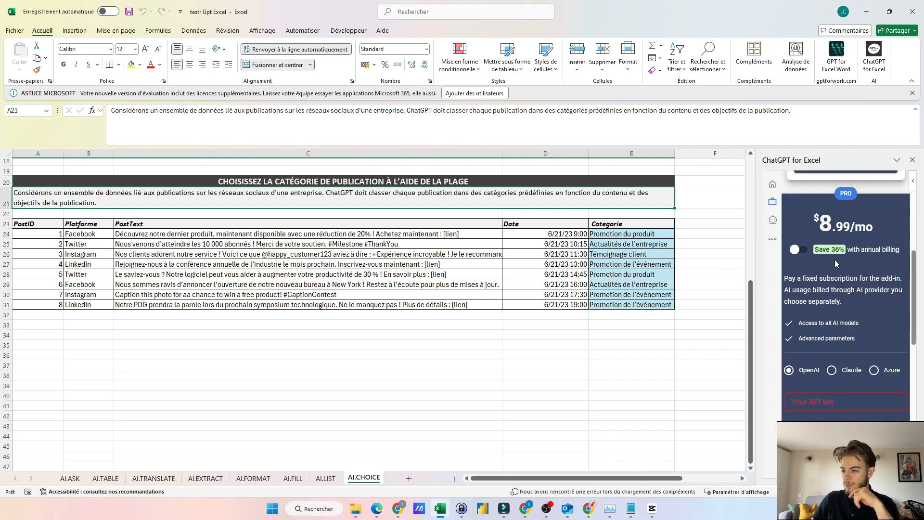
pyautogui.scroll(3, 837, 258)
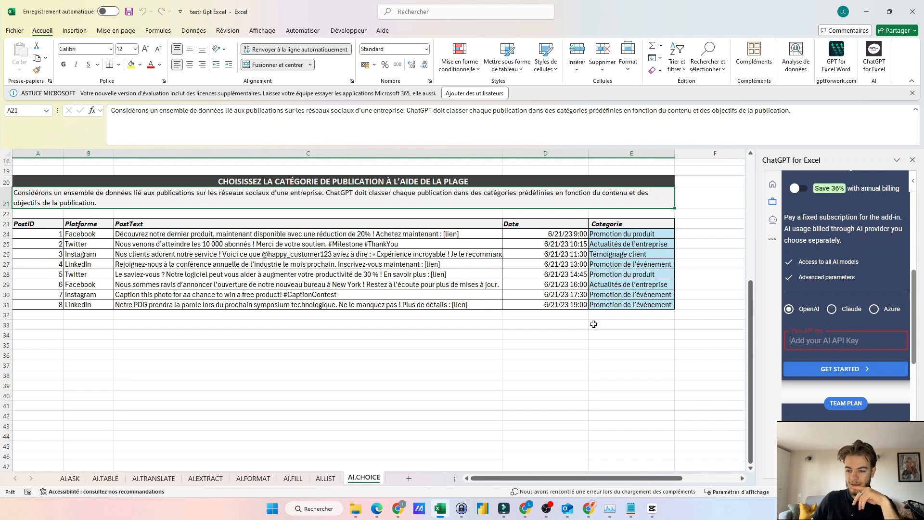
# Switch to Chrome, search for "open AI key" and open the API keys page of the OpenAI platform
pyautogui.click(398, 509)
pyautogui.write('open ')
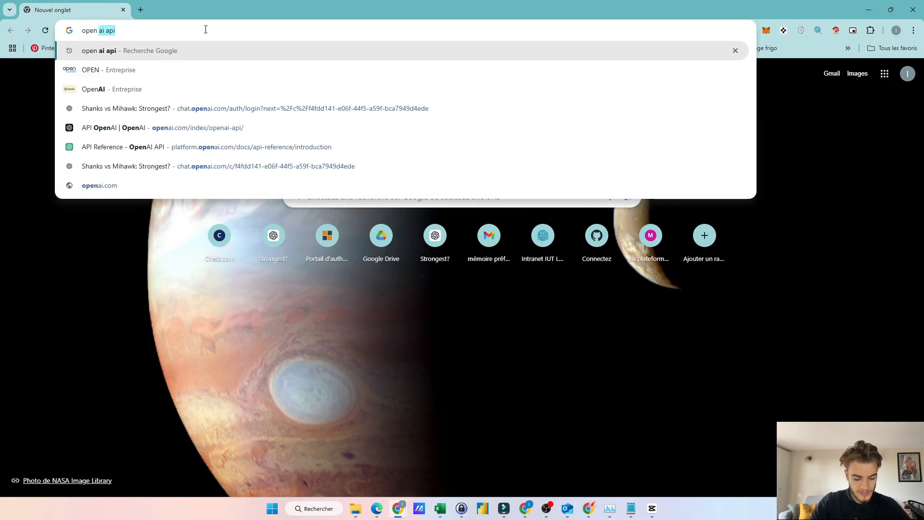
pyautogui.write('AI key')
pyautogui.press('Return')
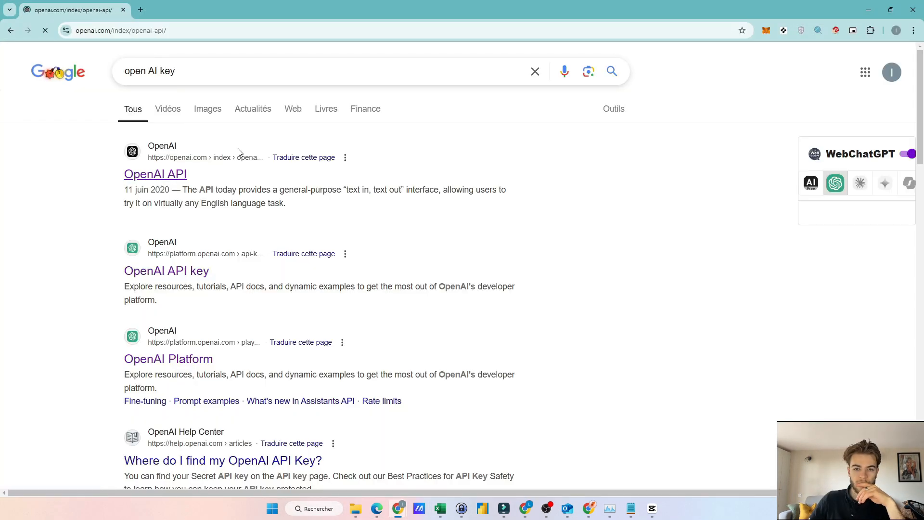
pyautogui.click(135, 179)
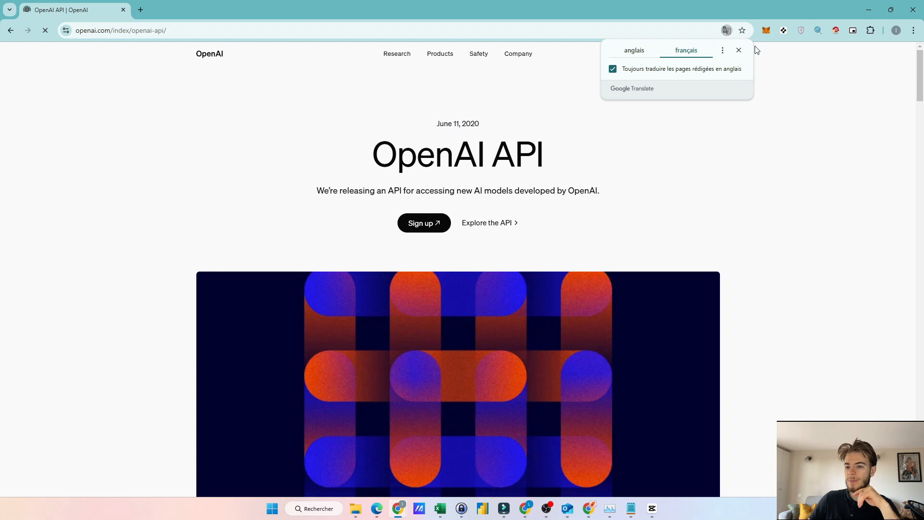
pyautogui.click(740, 52)
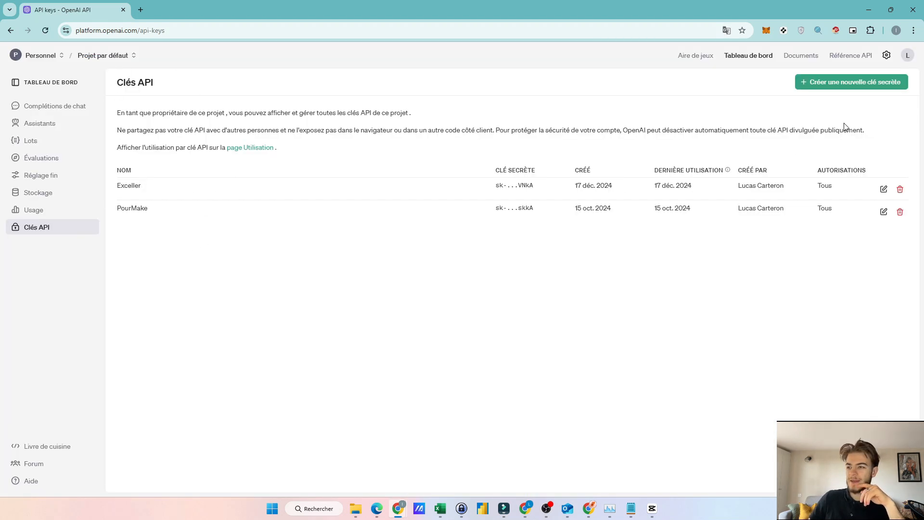
# Look at the options for creating a new OpenAI secret key, dismiss them without creating one, and return to Excel
pyautogui.click(838, 86)
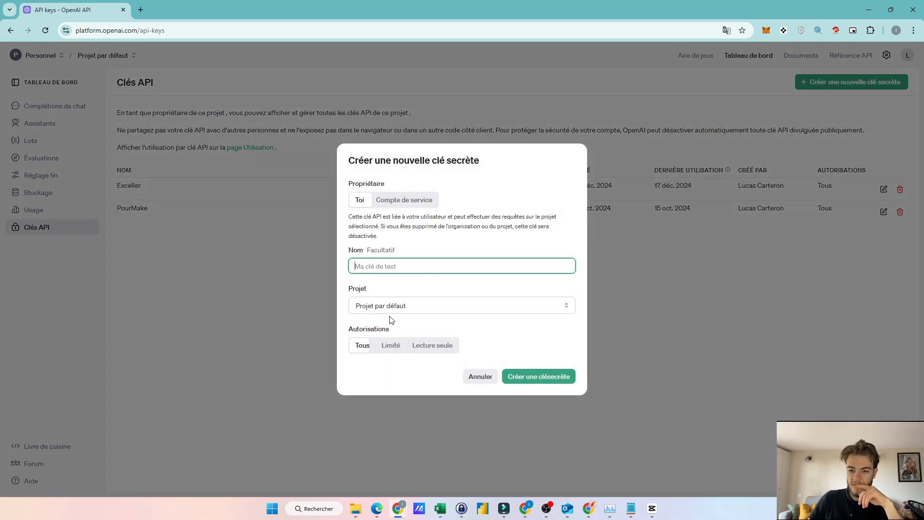
pyautogui.click(727, 336)
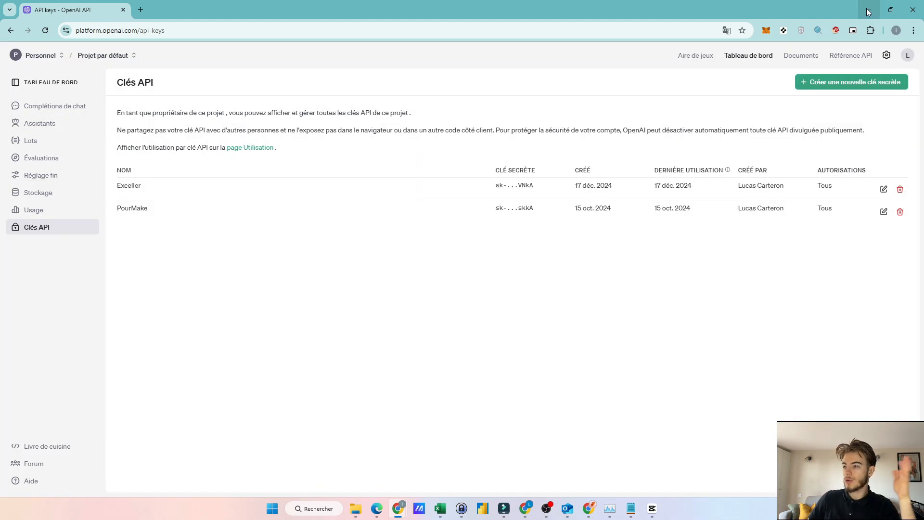
pyautogui.click(869, 12)
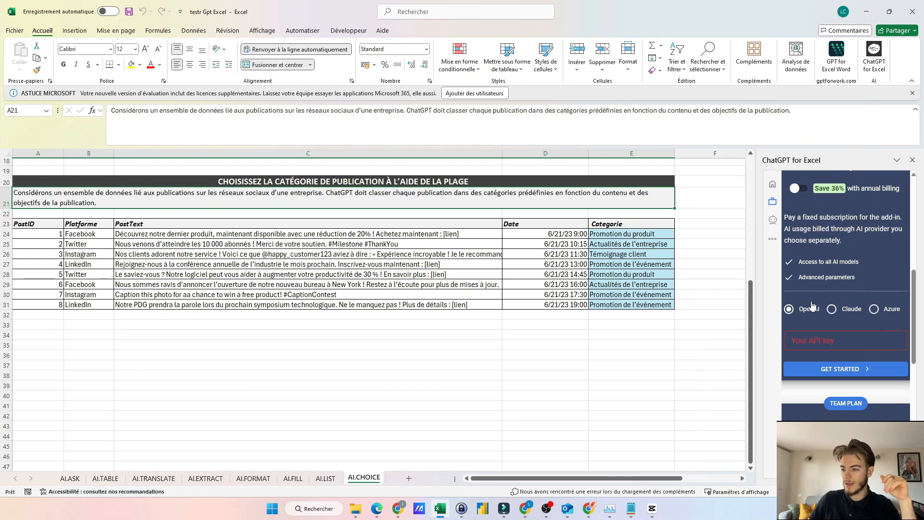